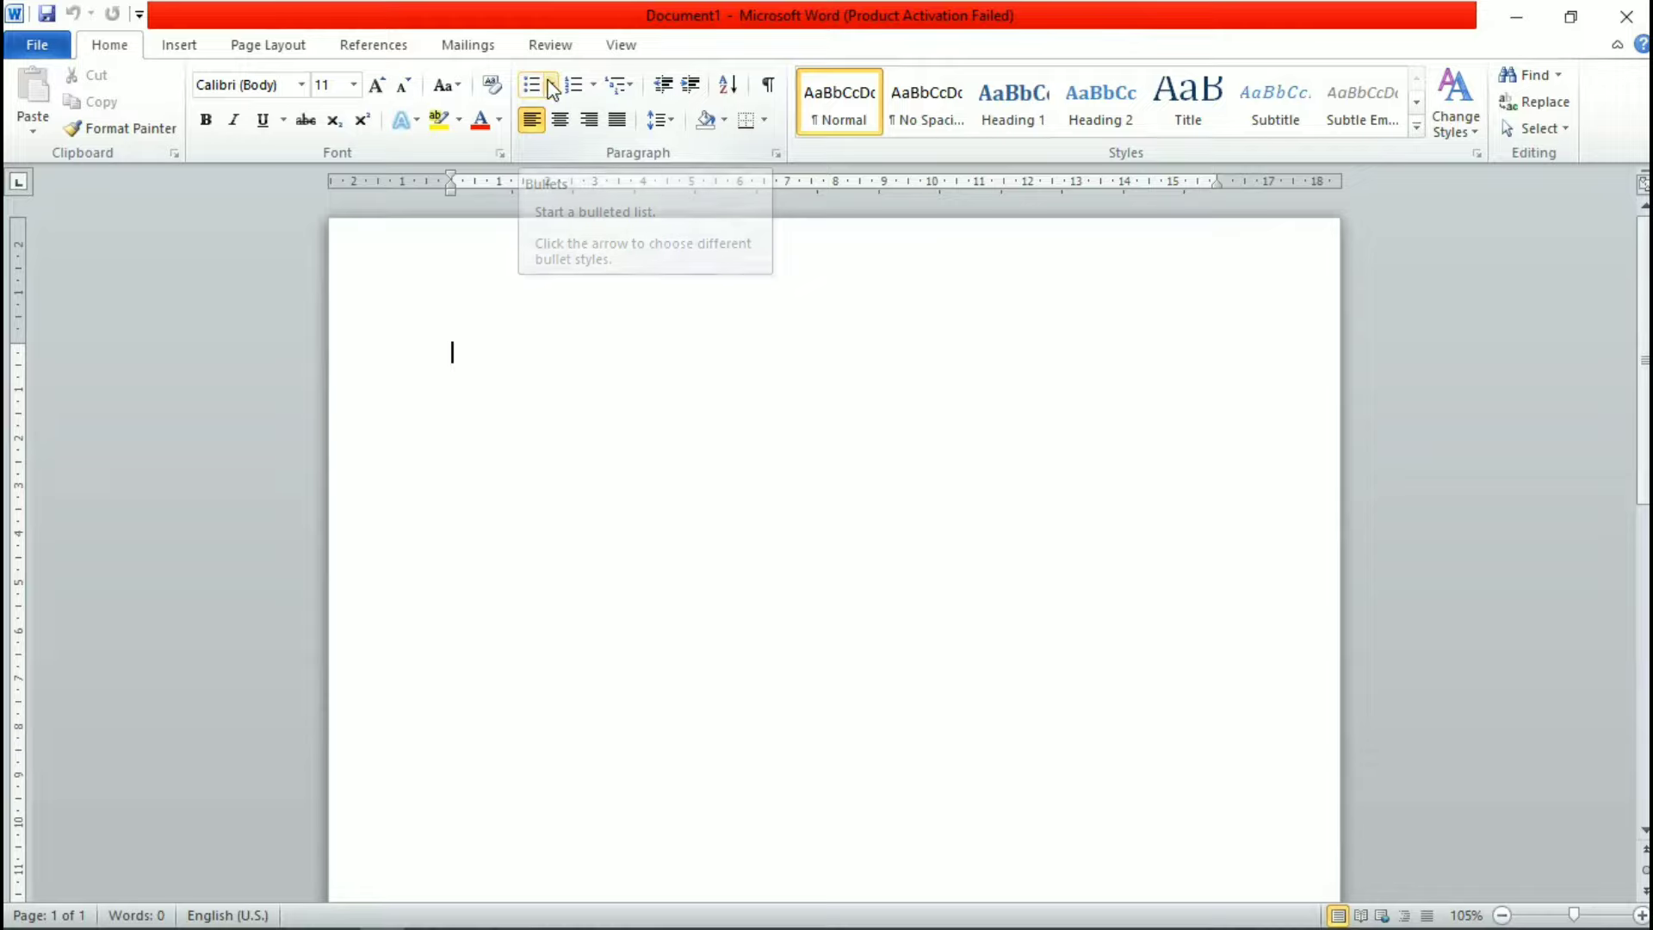
Step: Create a diamond-bulleted list of four sample lines, then end the list on the empty bullet
click(553, 85)
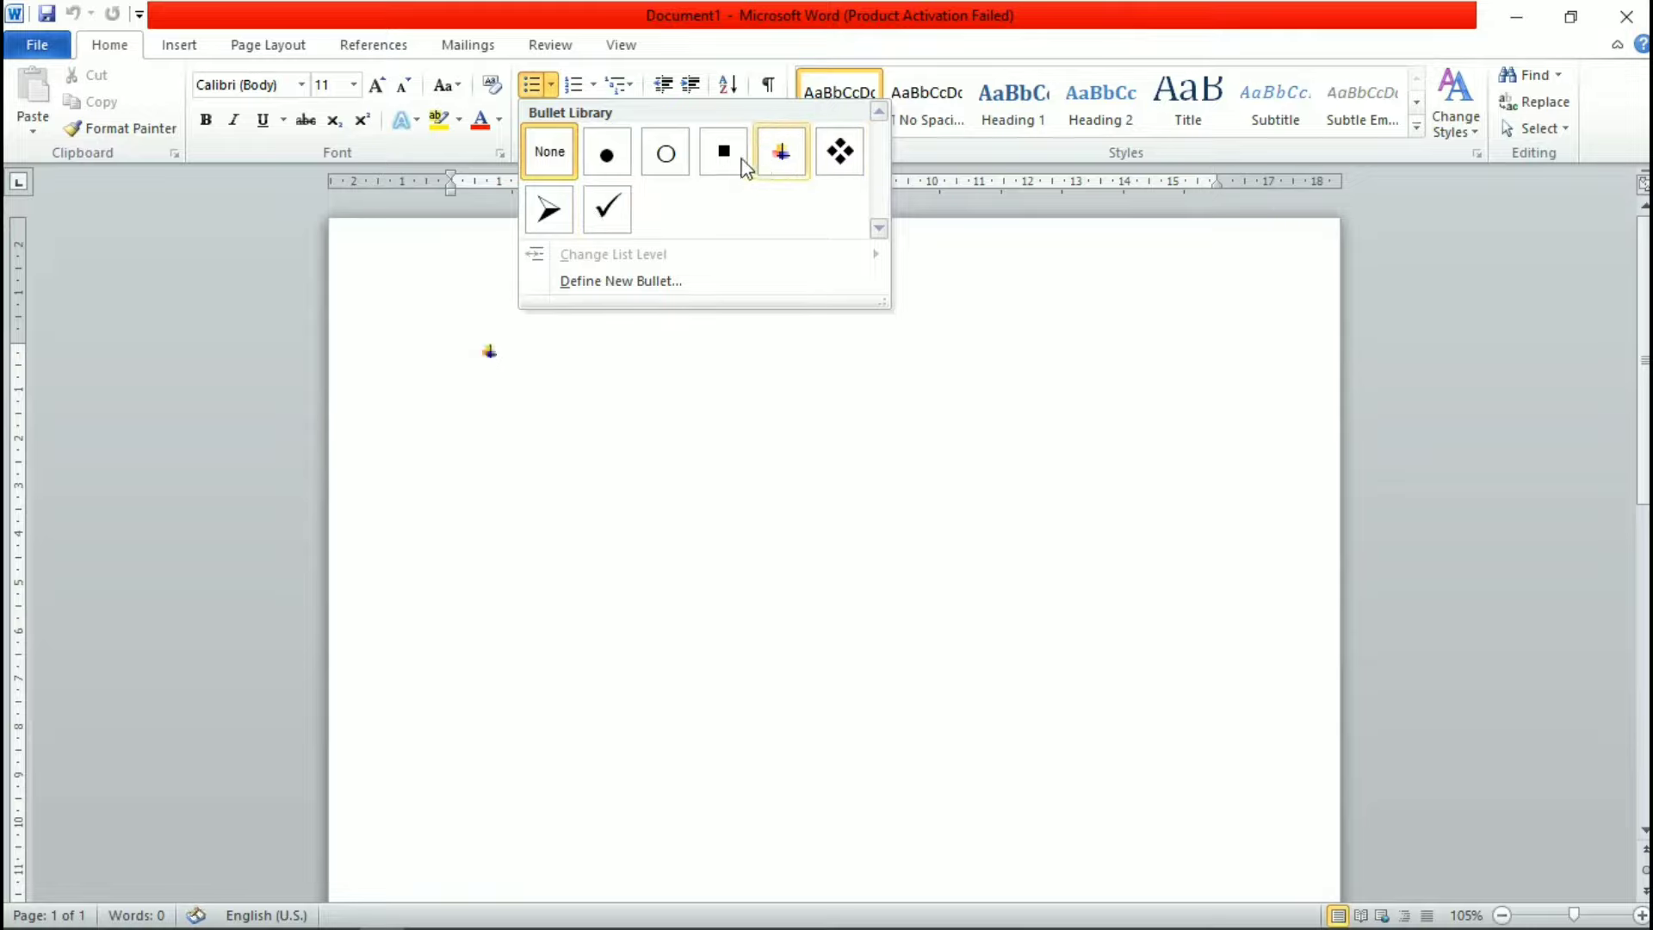
click(842, 157)
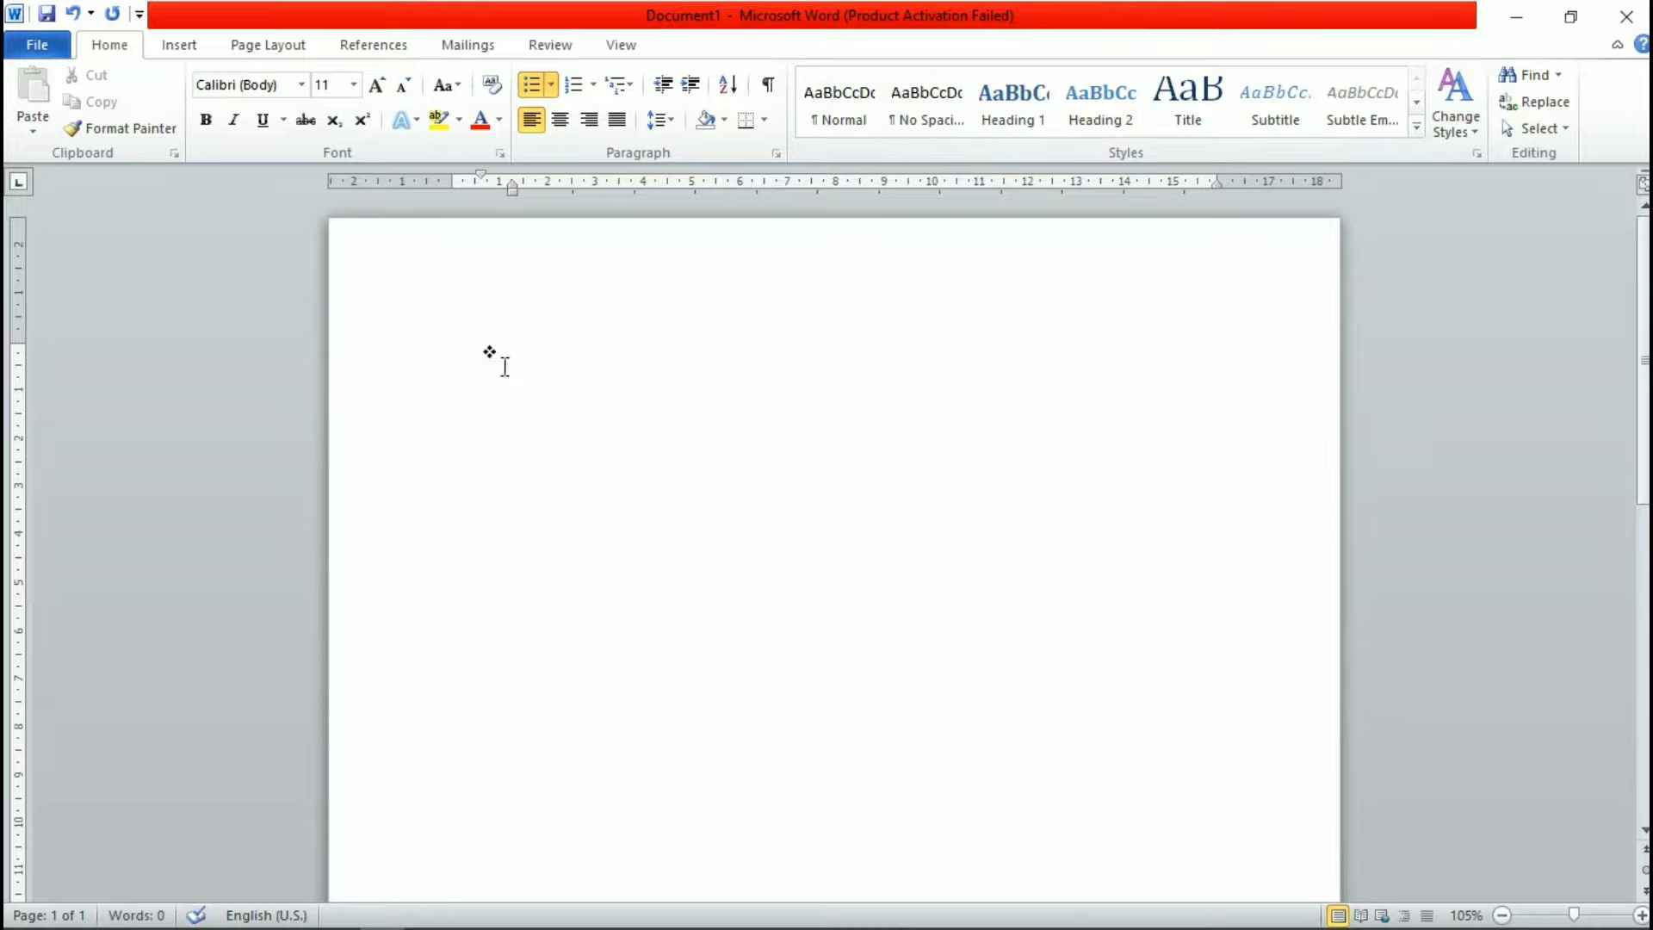
text(fjhghg)
text(jhgjhgjhgjhg)
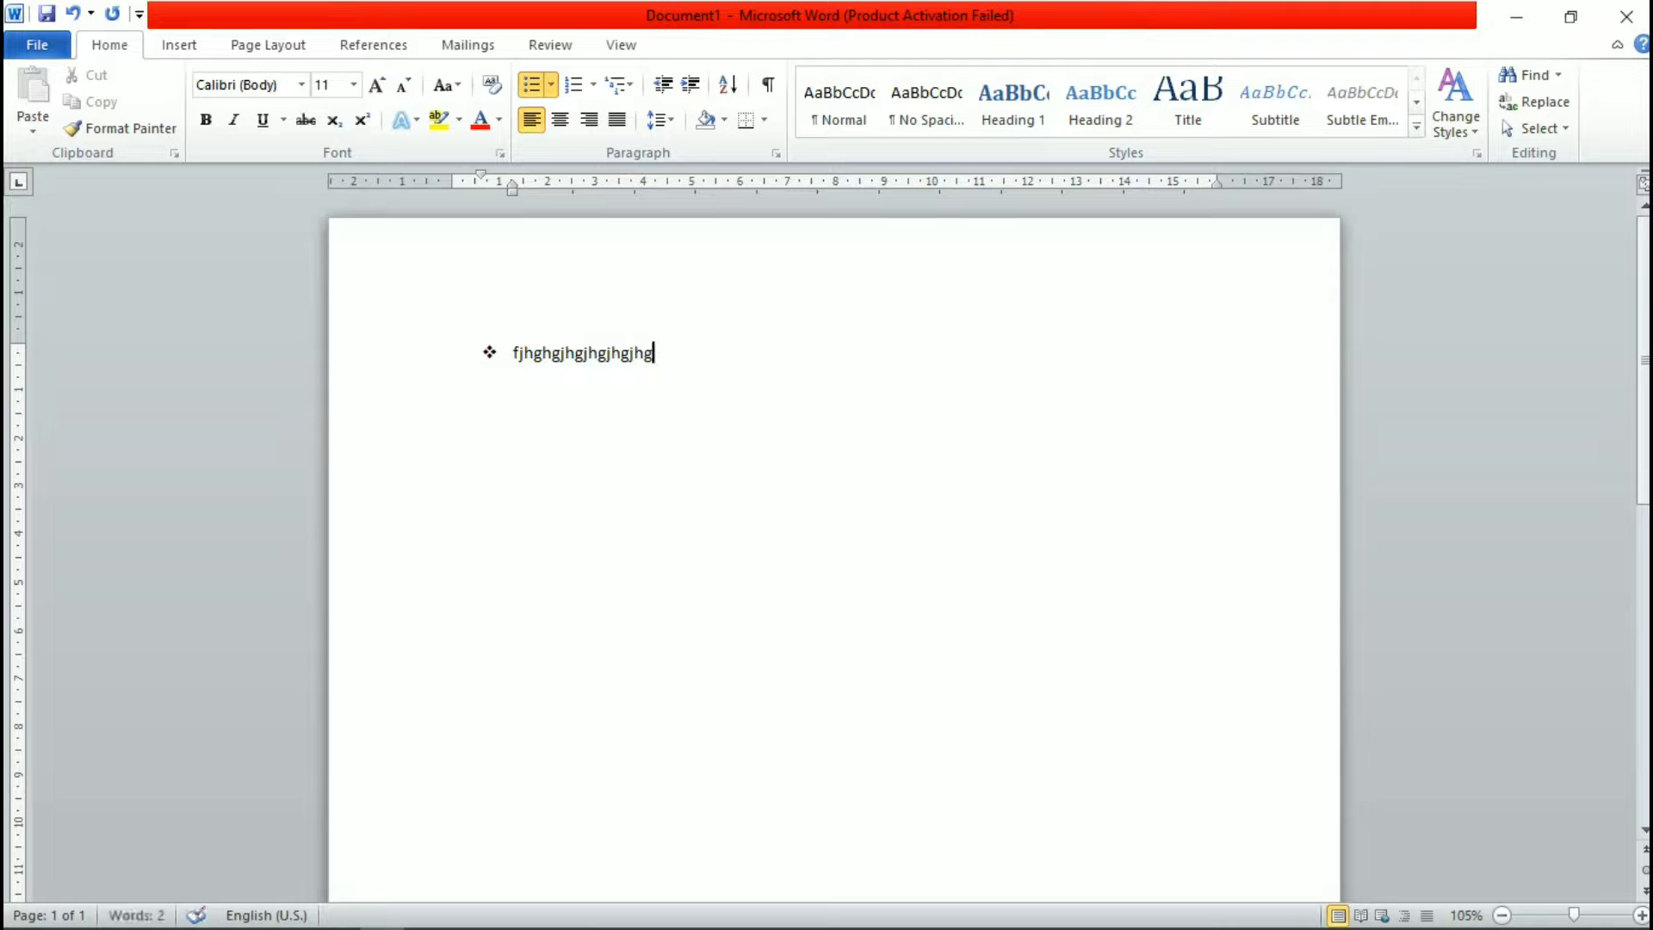
key(Return)
text(fh)
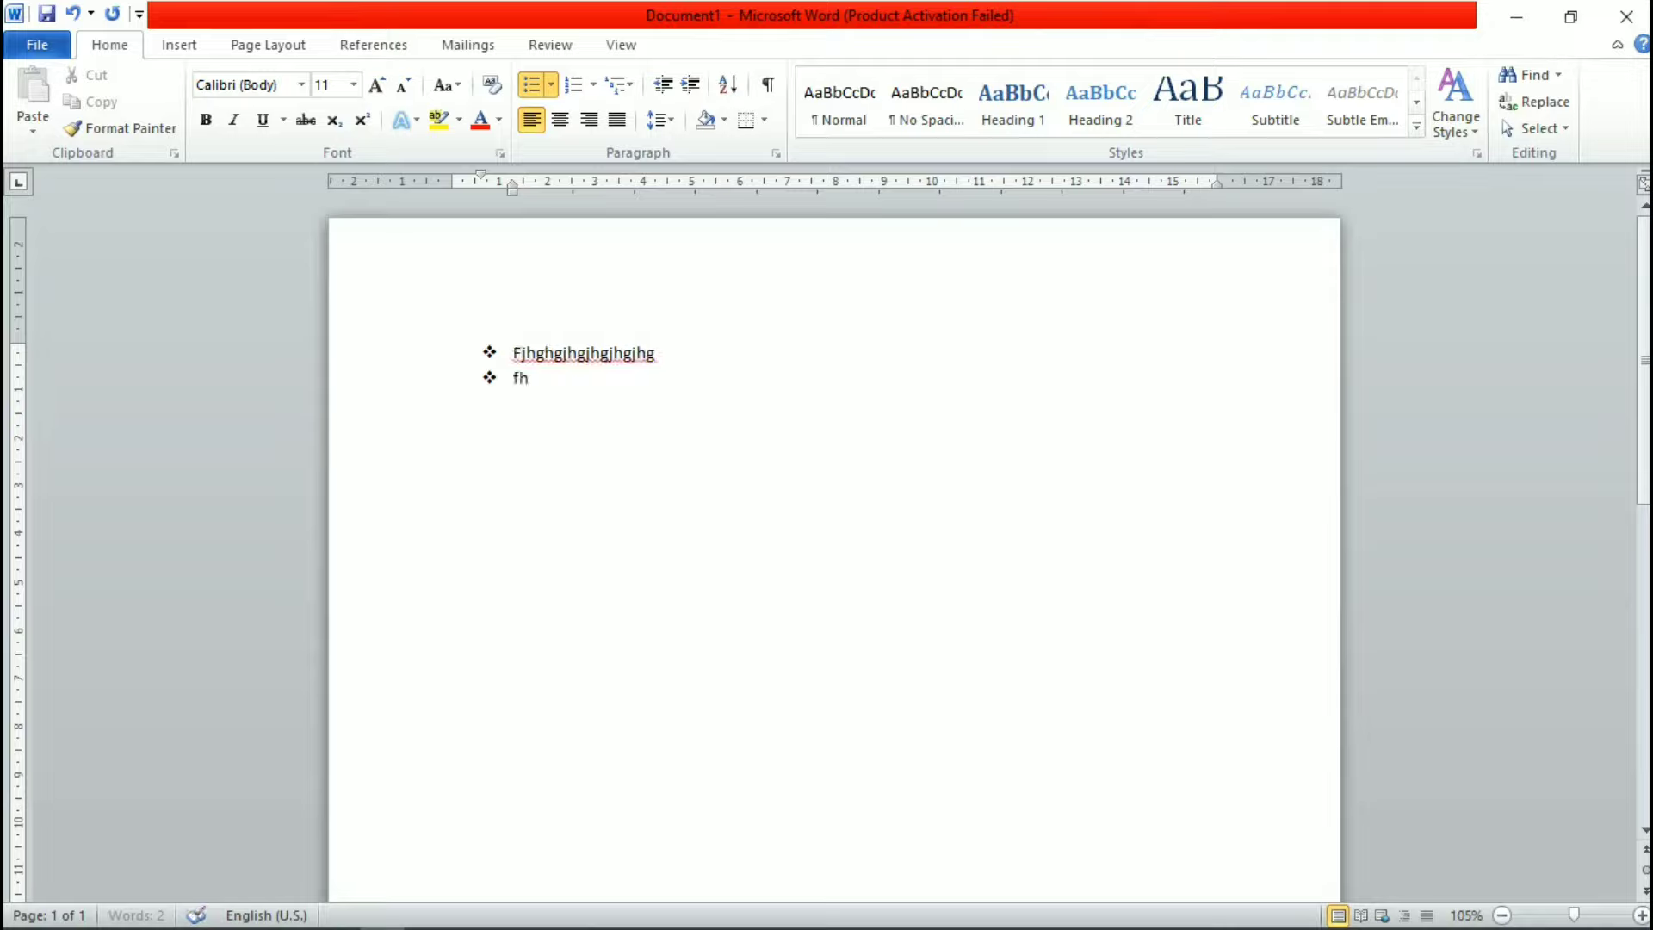
text(gfhgfhgf)
key(Return)
text(jhfjhg)
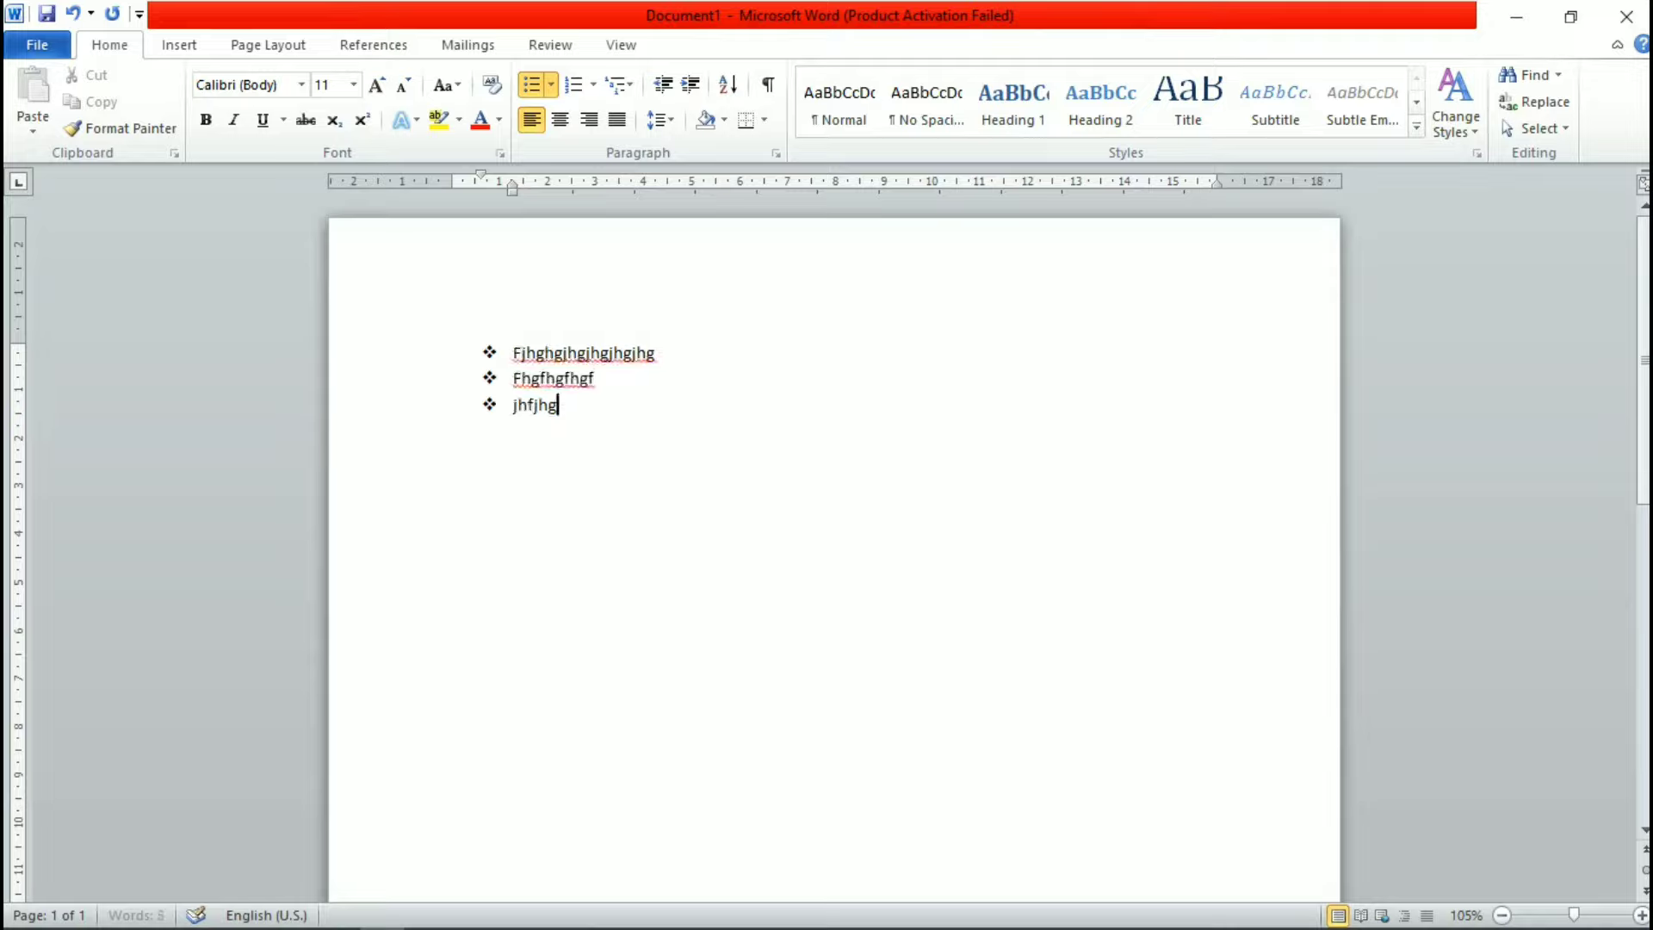
text(jhg)
key(Return)
text(jhghjgjh)
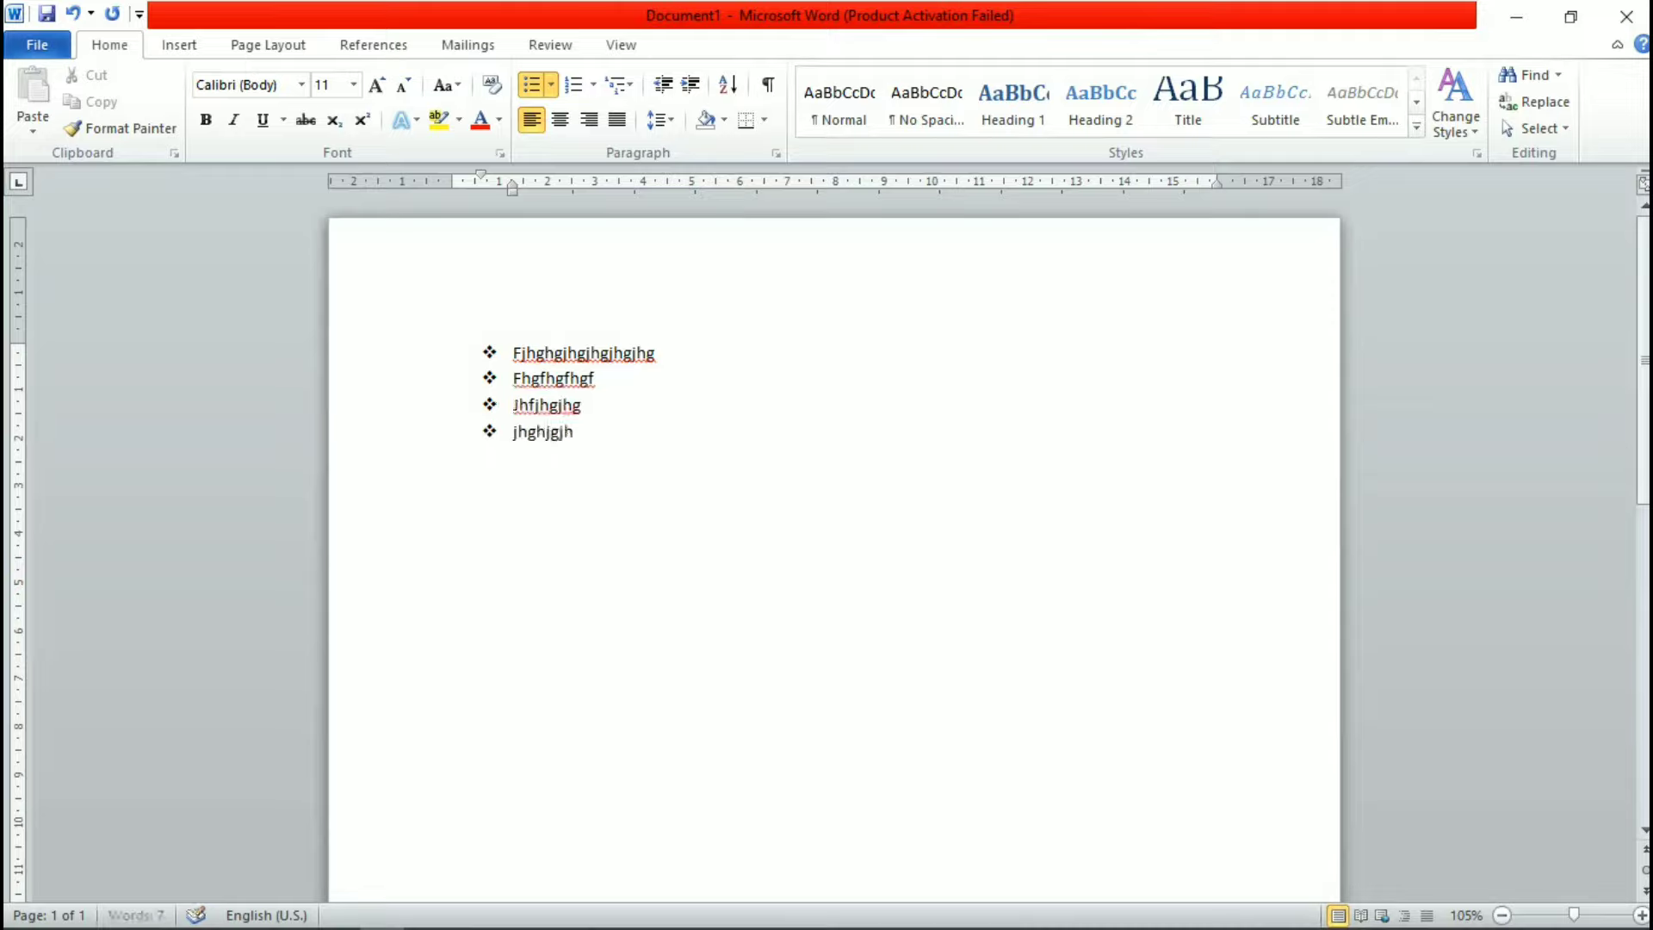
text(gj)
key(Return)
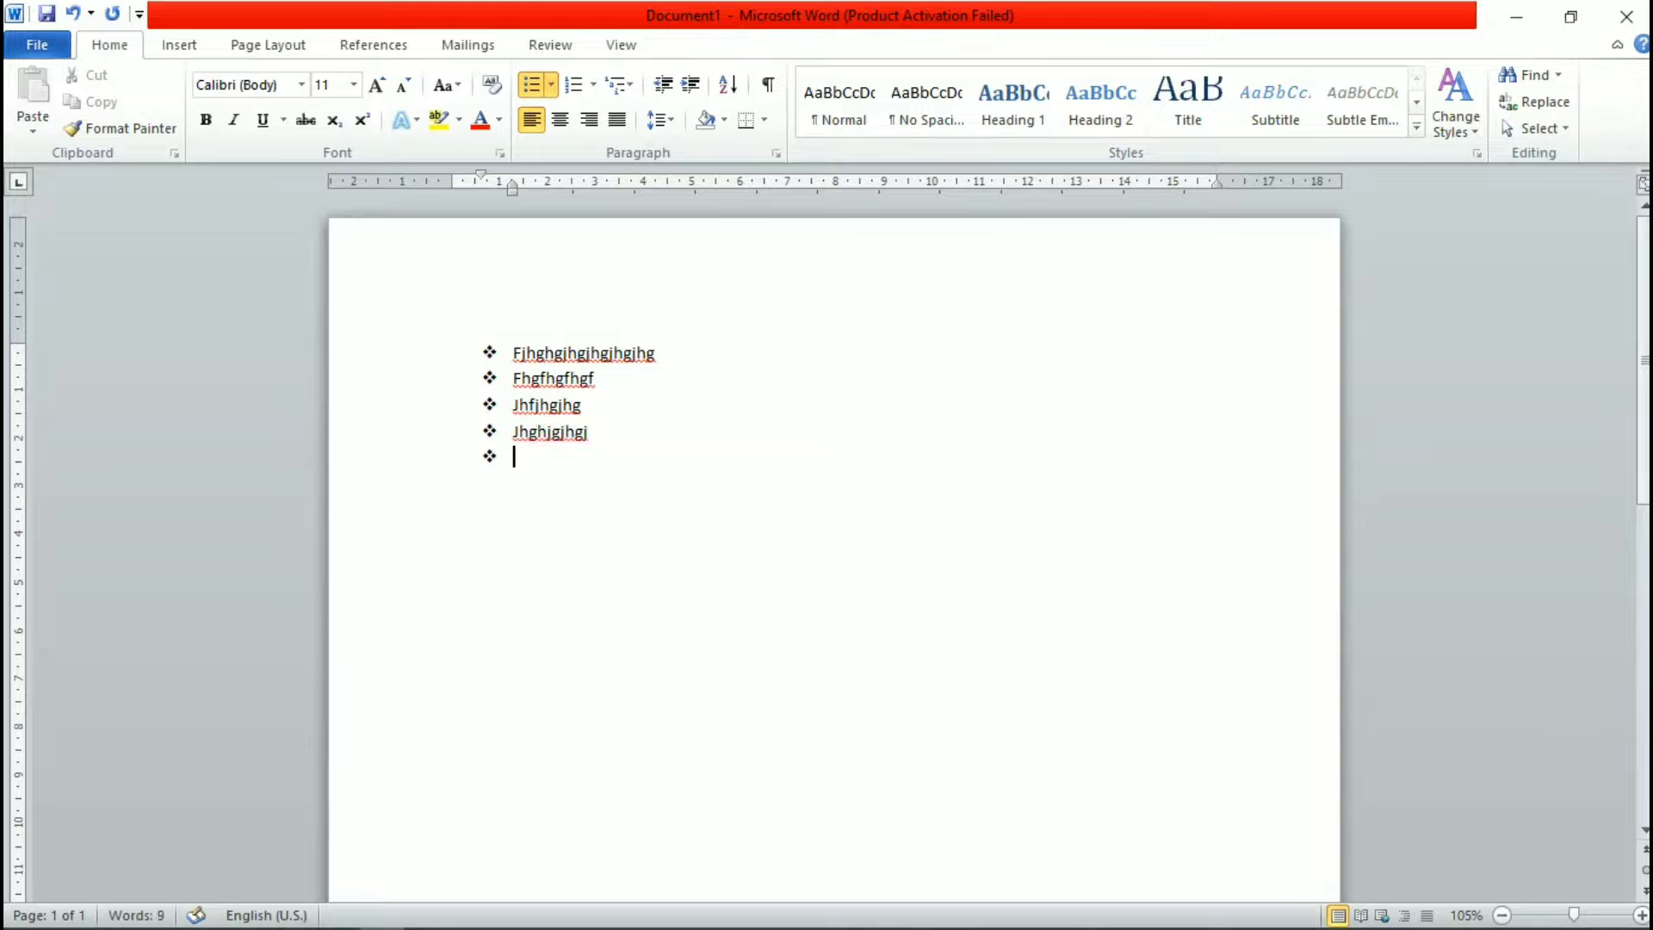
key(Return)
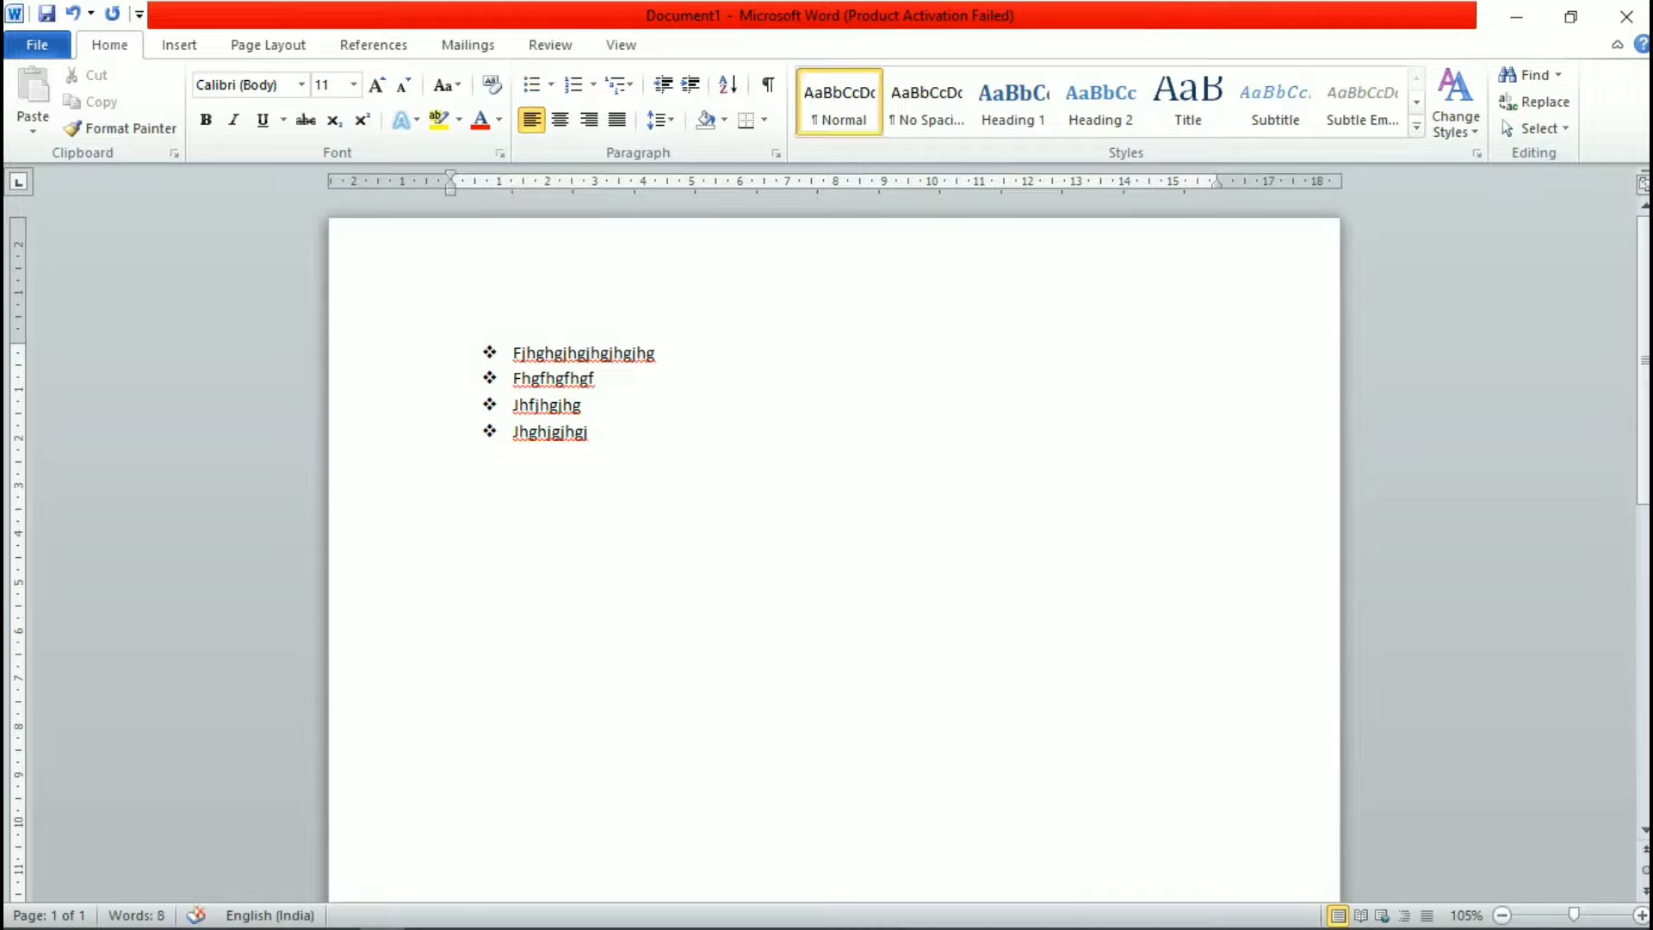
Step: Start a 1. 2. 3. numbered list on a new line below the bulleted list
click(594, 85)
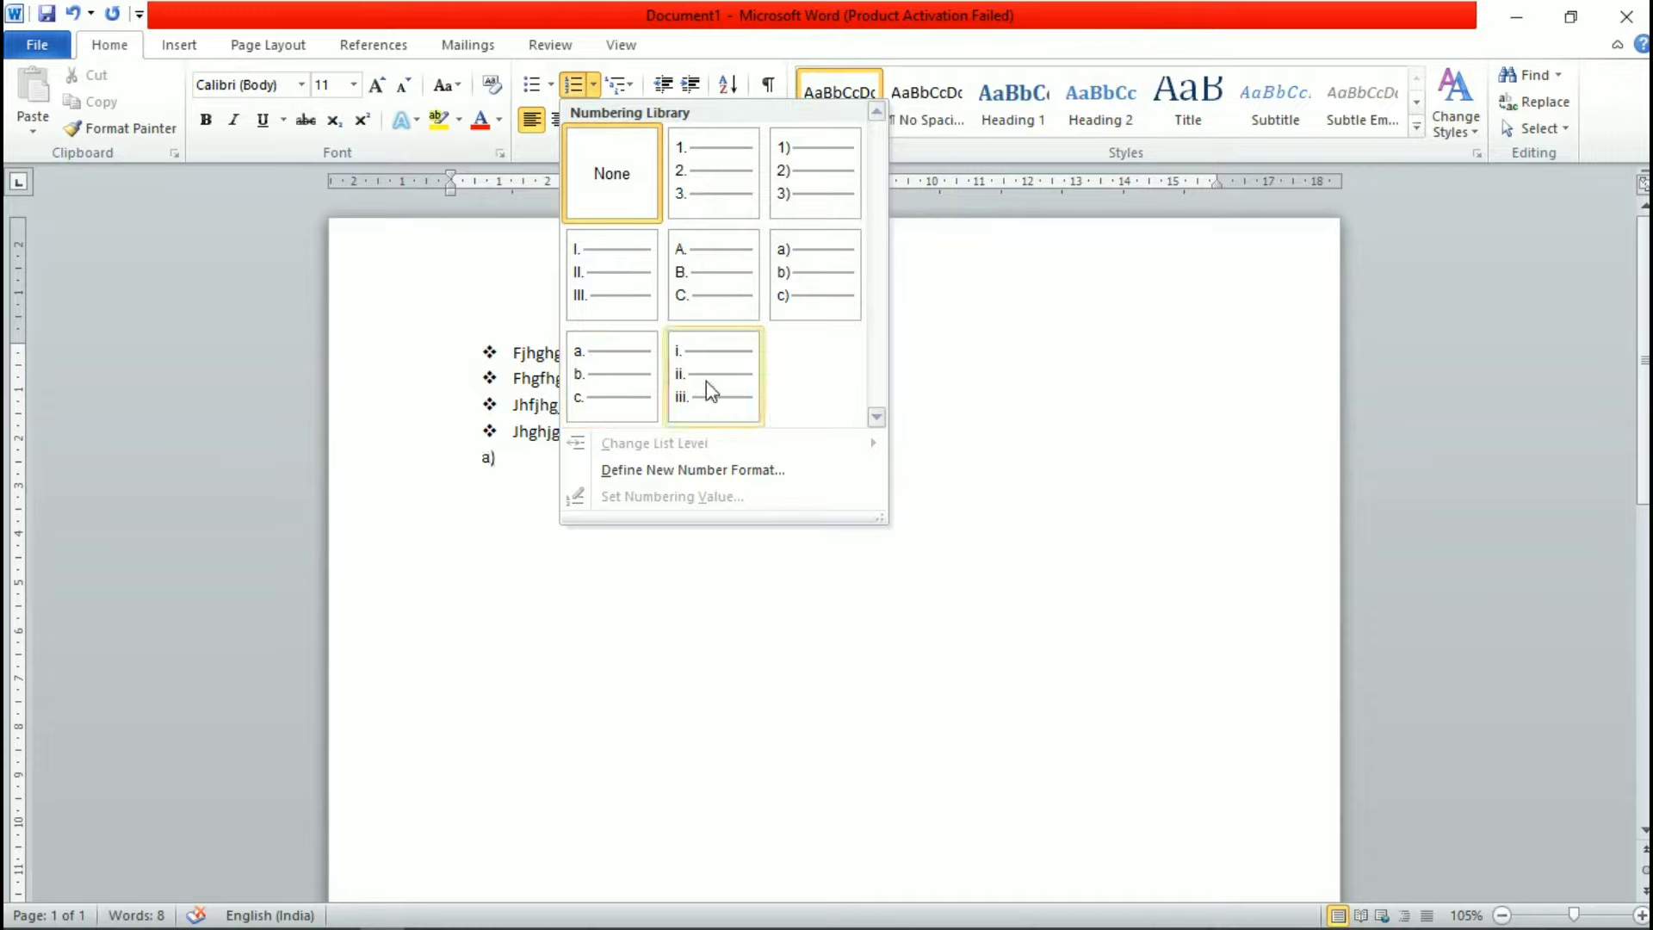
click(951, 424)
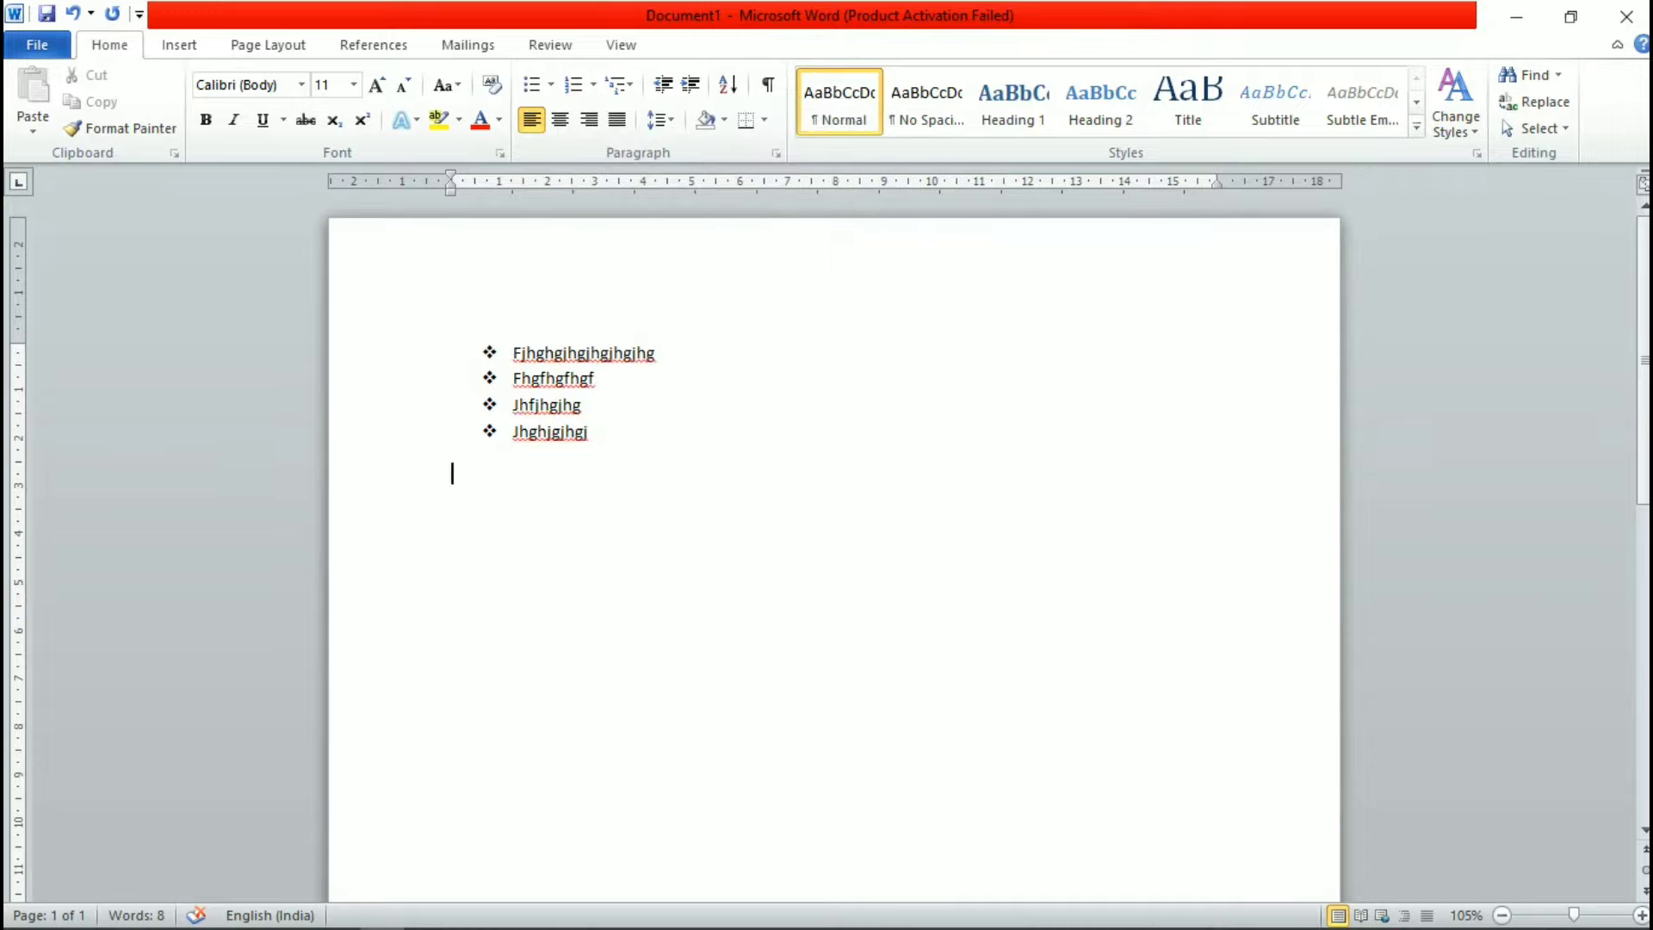
key(Return)
key(Return)
key(Return)
click(587, 92)
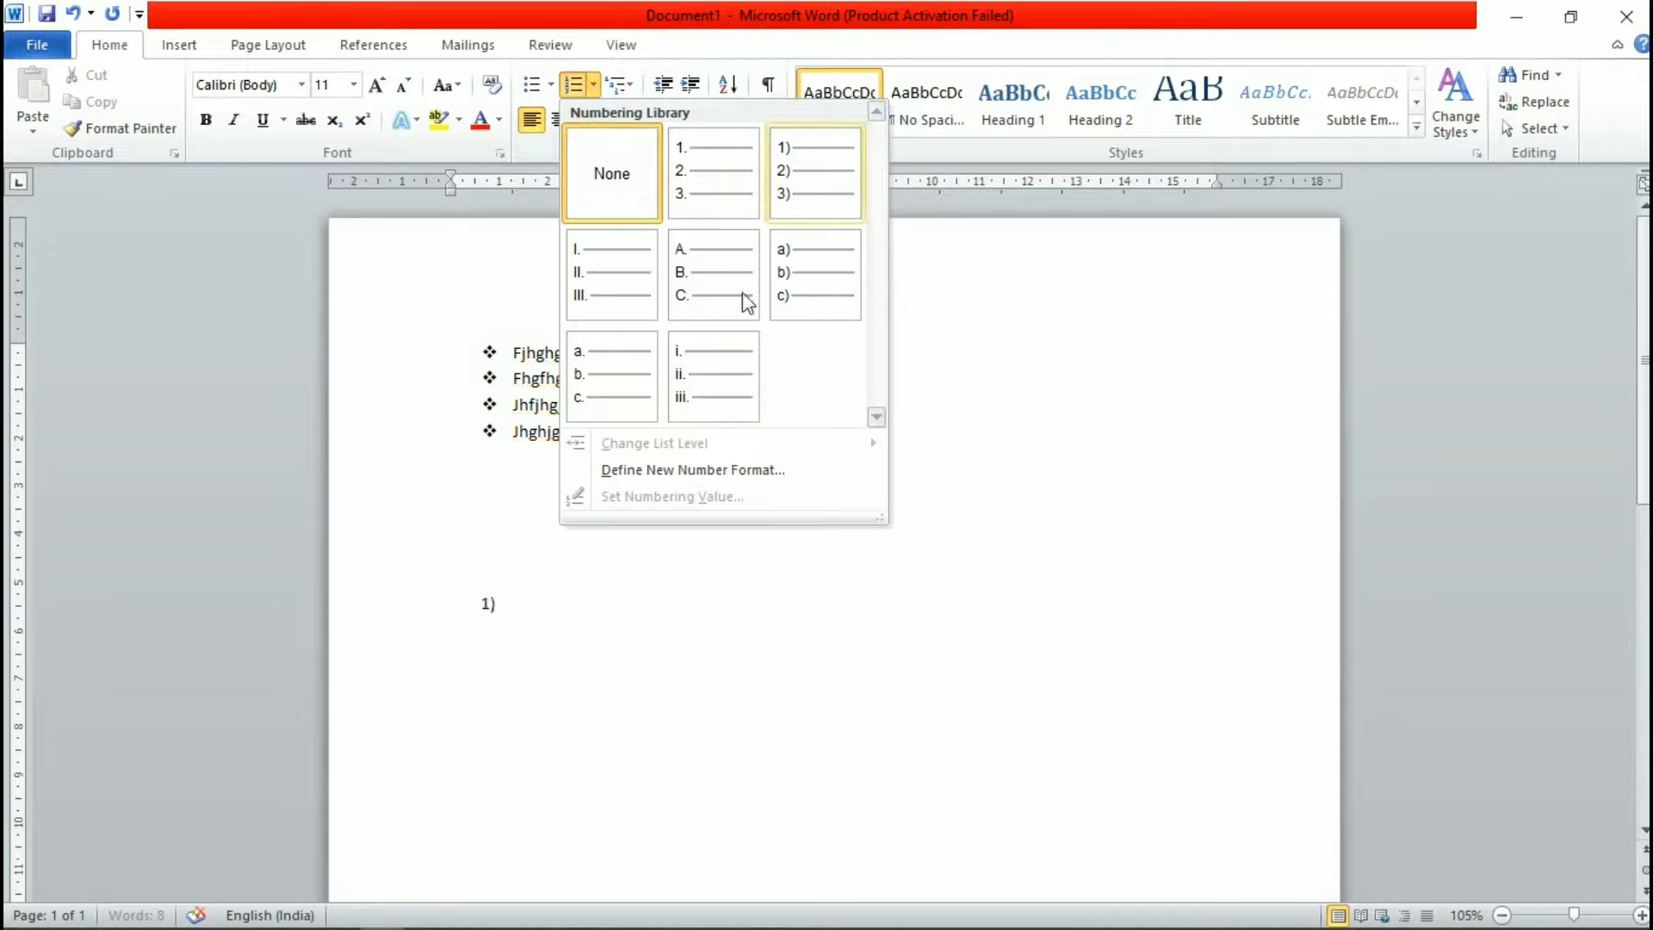
click(696, 193)
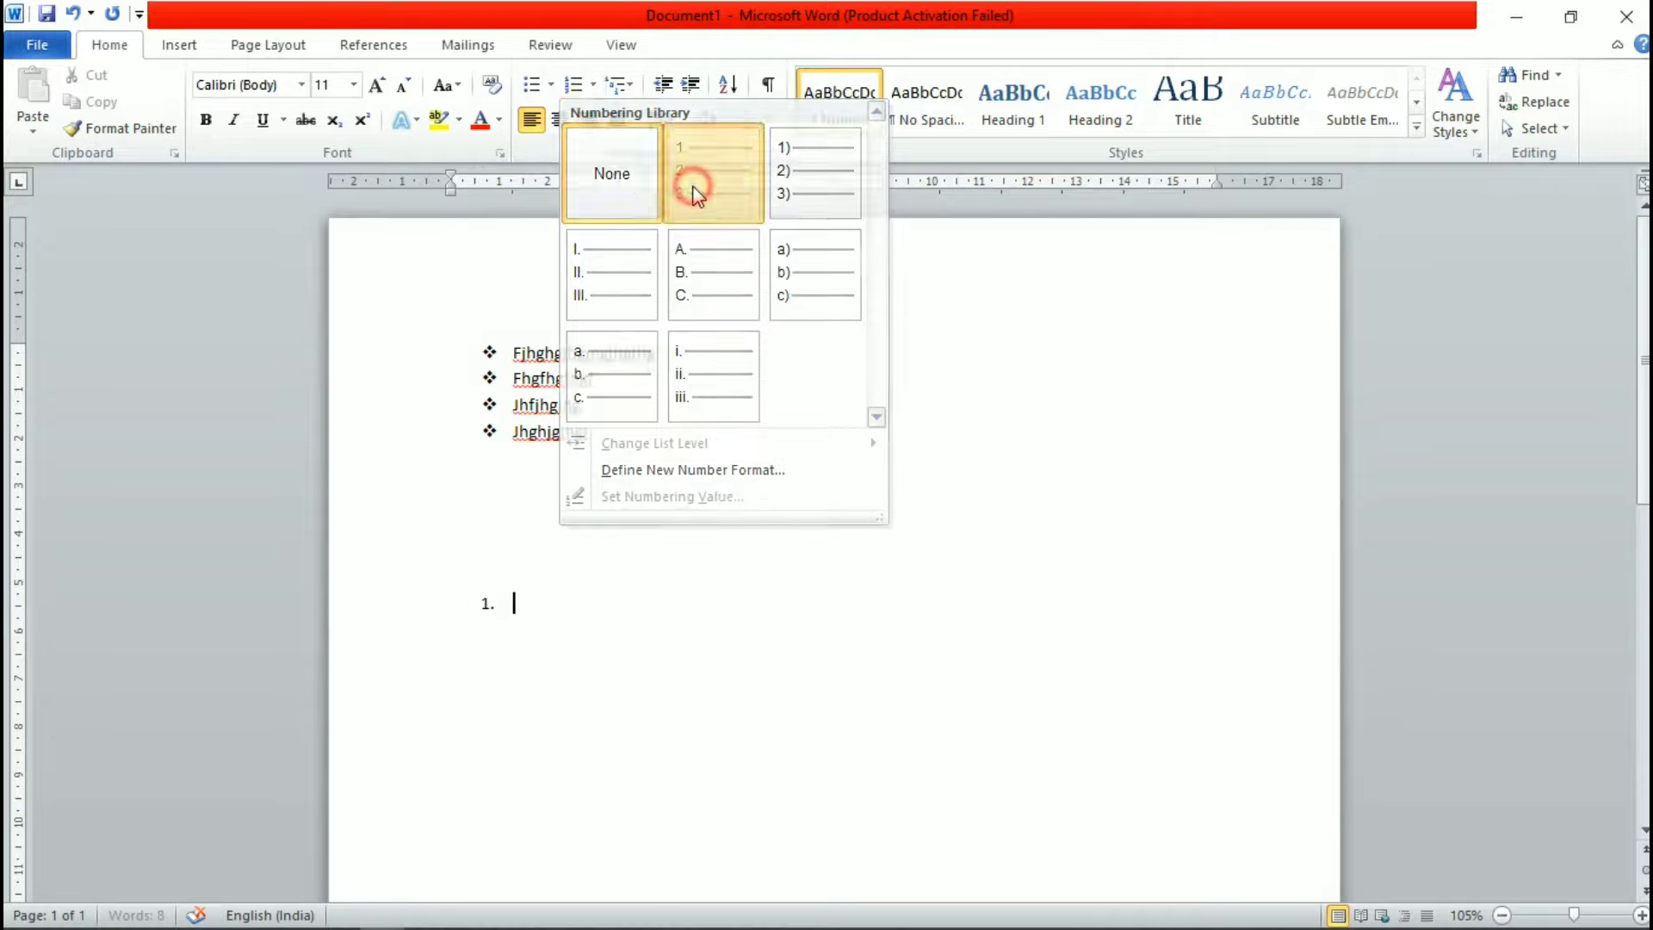
Step: Type four numbered sample items, then select everything from the first bullet through item 4
text(gjhgjhgjh)
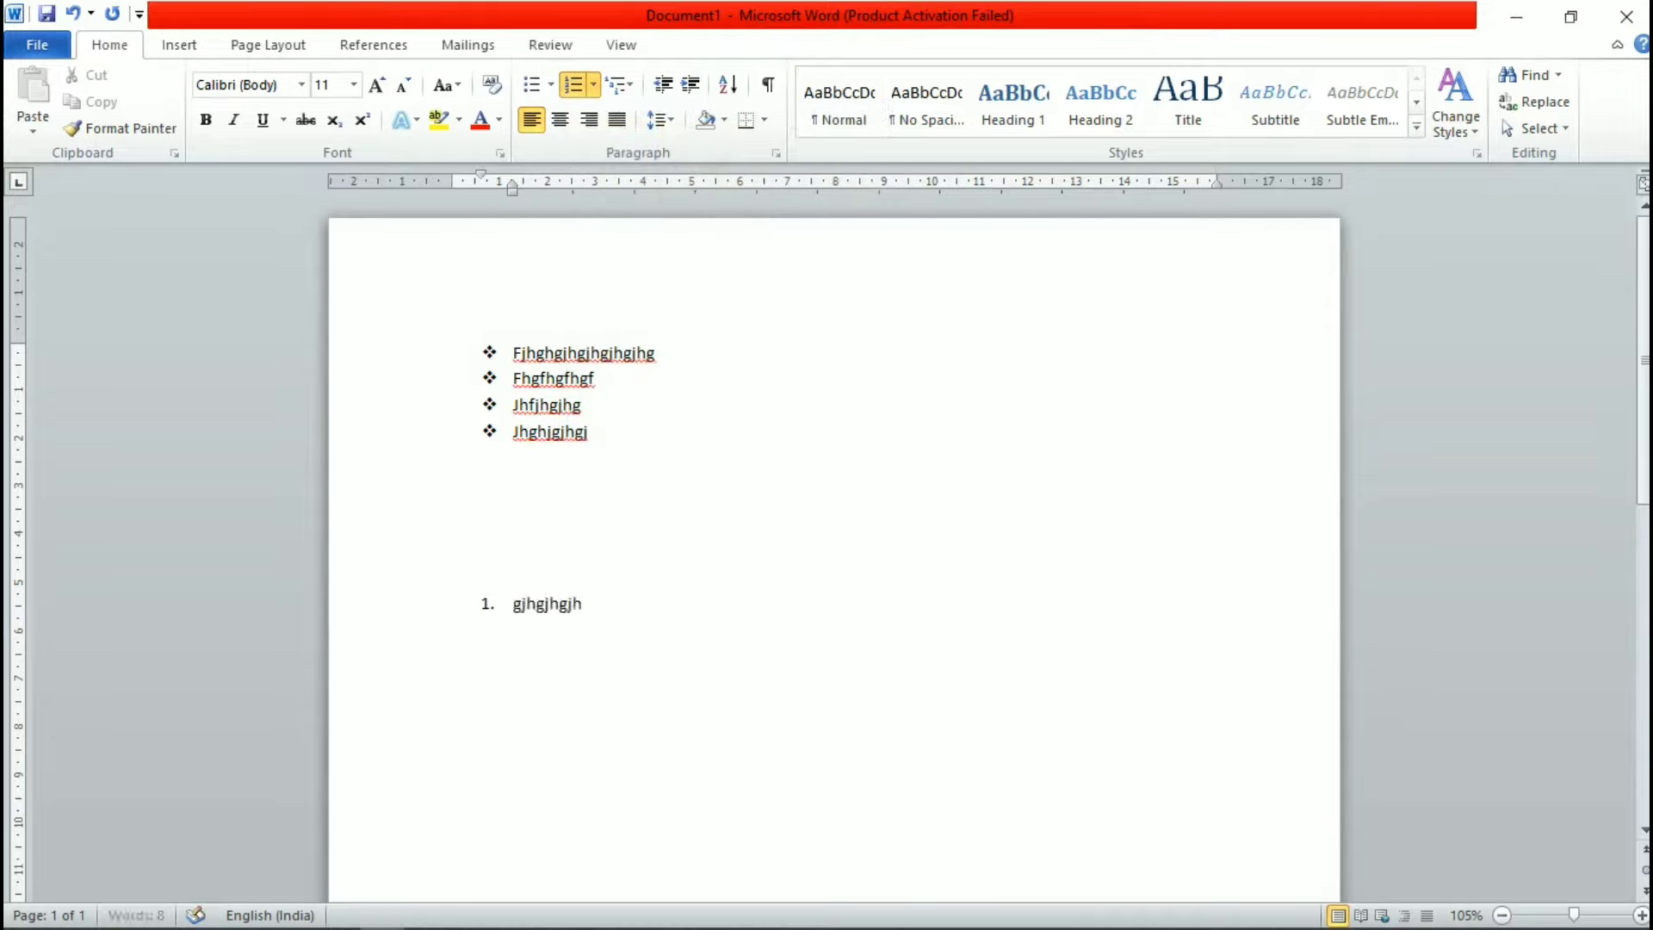
key(Return)
text(hgjhgjhg)
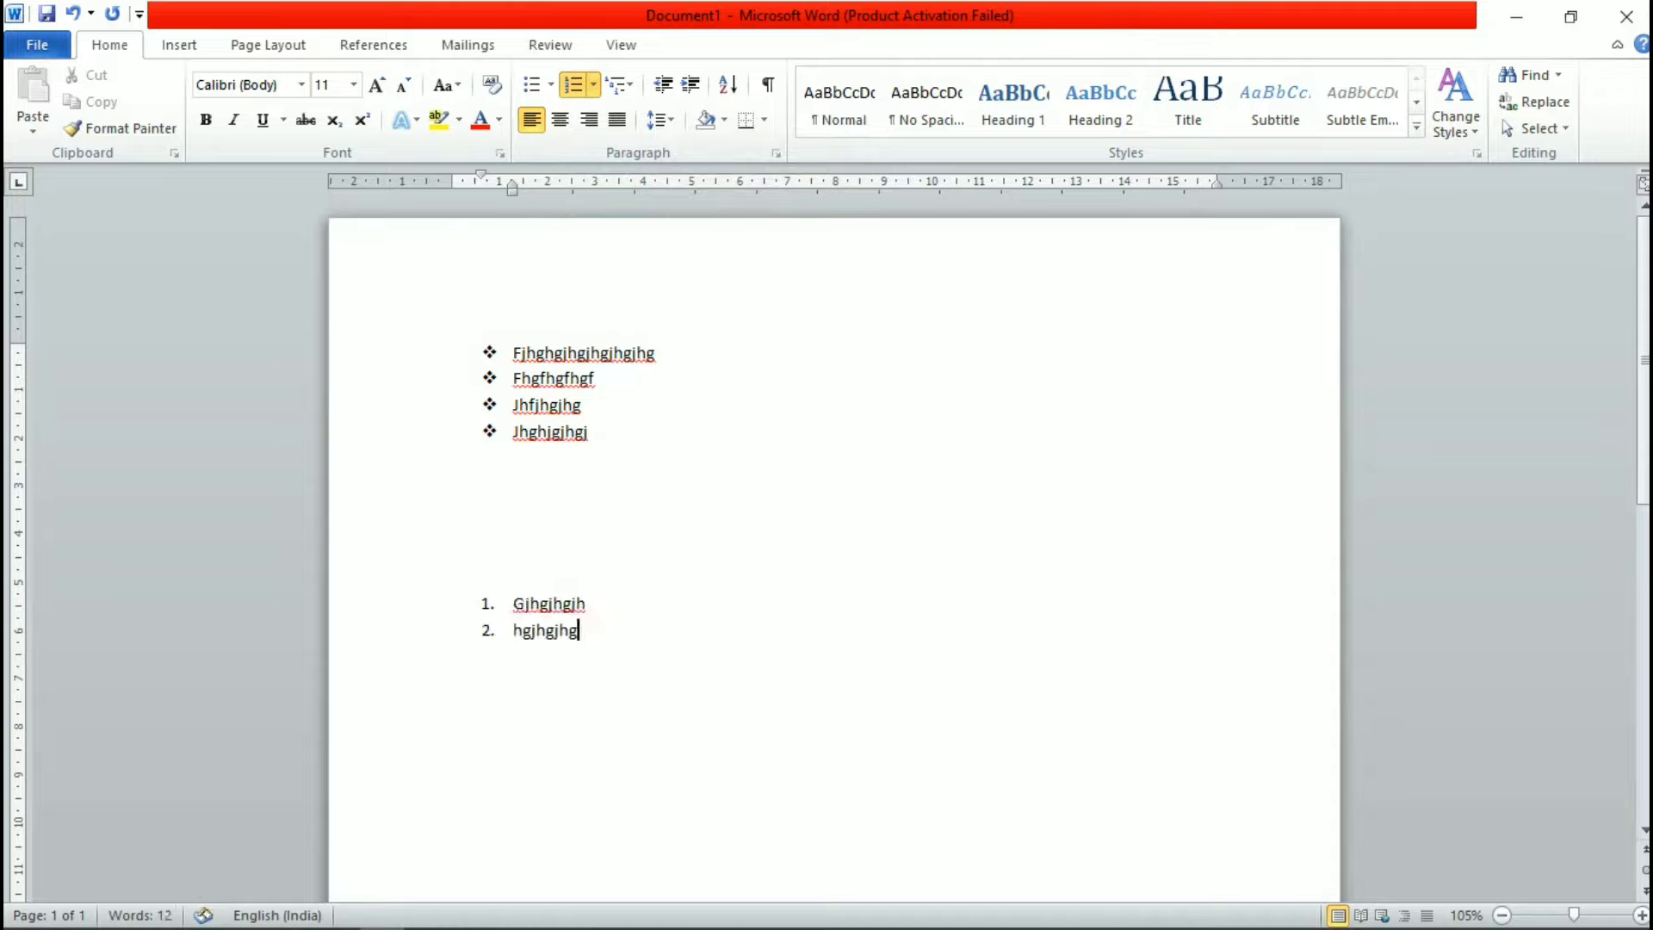
key(Return)
text(jhgjhgjhgjhghjg)
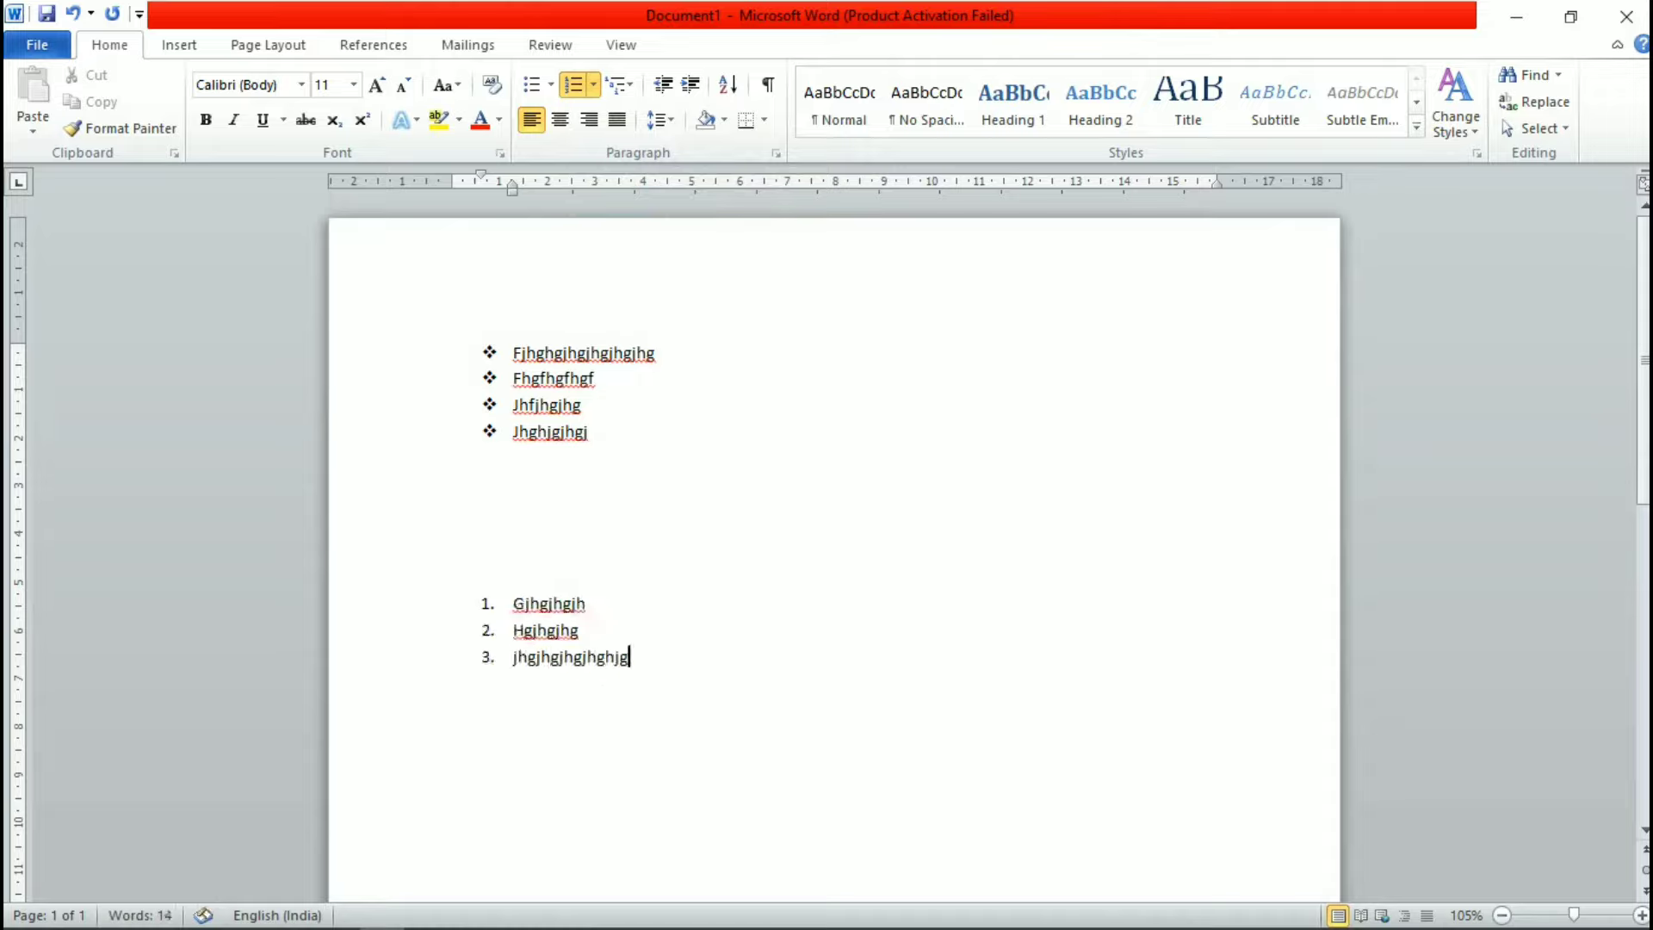
key(Return)
text(hjgjhgjhg)
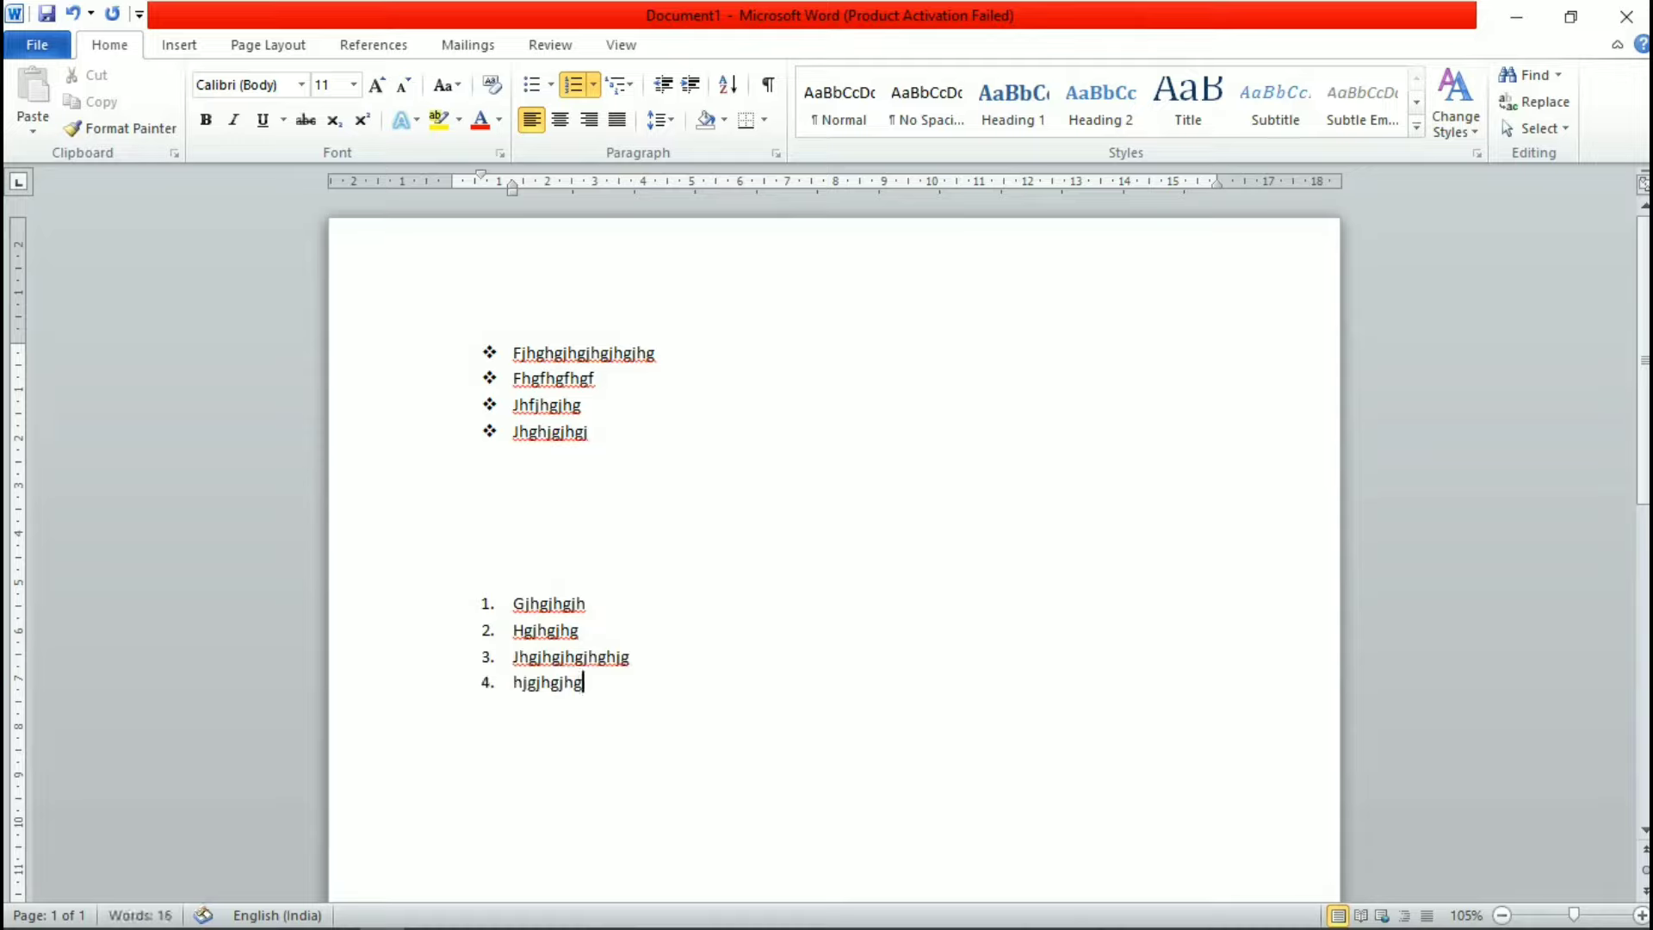
key(Return)
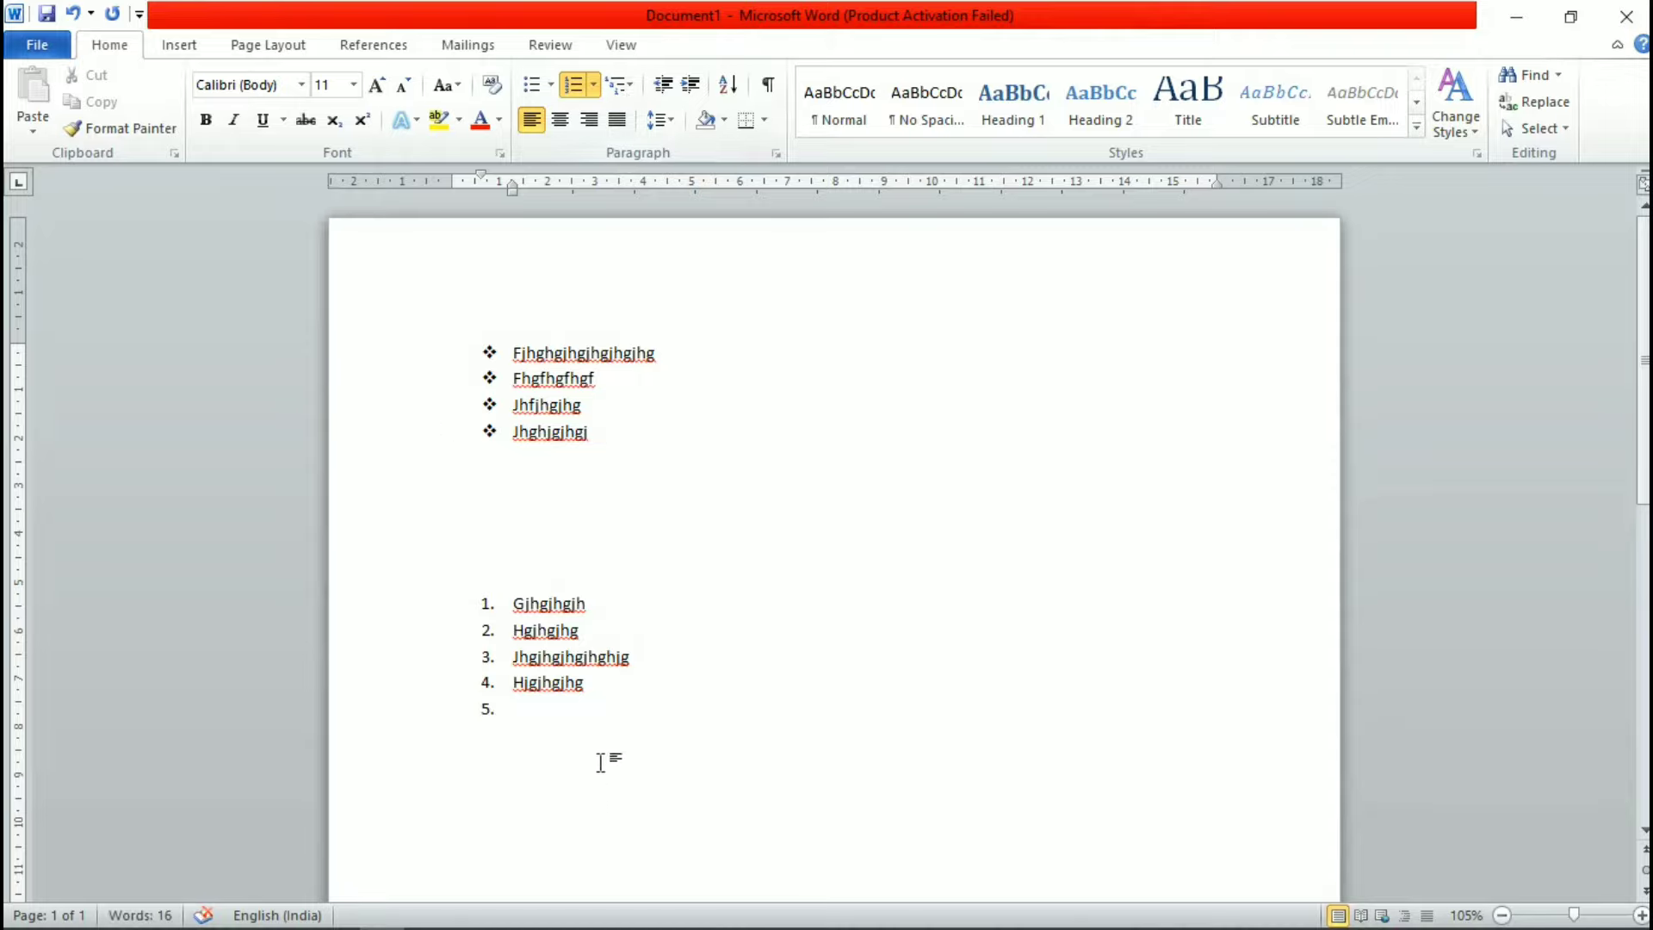
drag(620, 719, 324, 250)
Step: Delete the selected lists and turn numbering off on the leftover empty line
key(Delete)
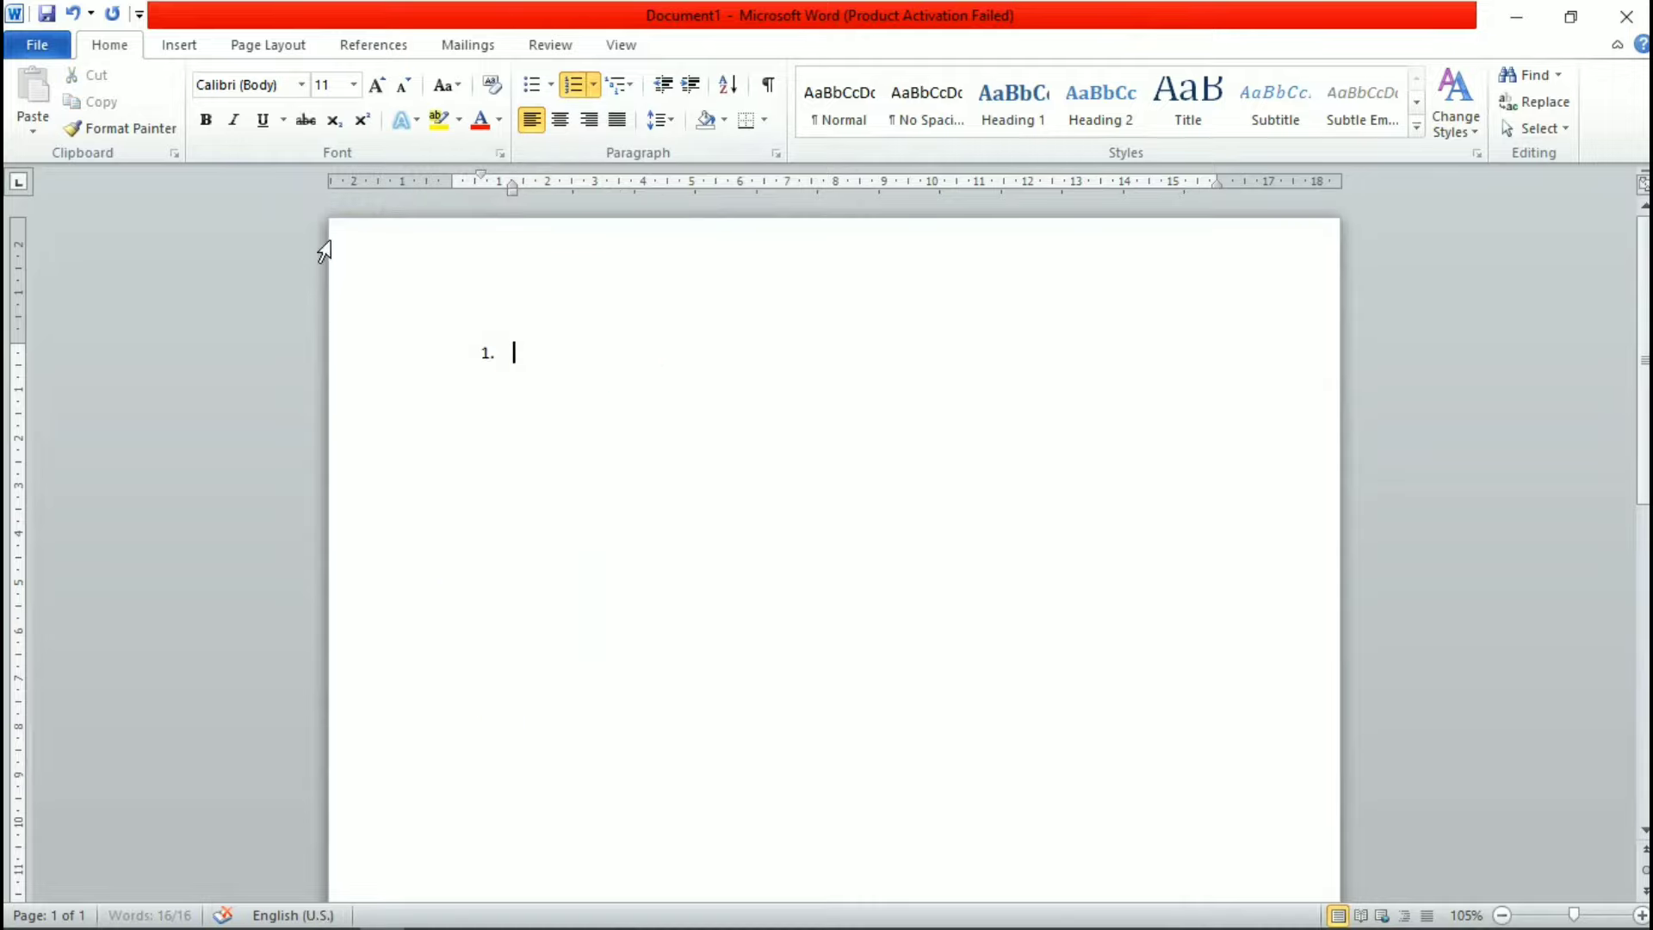
click(574, 85)
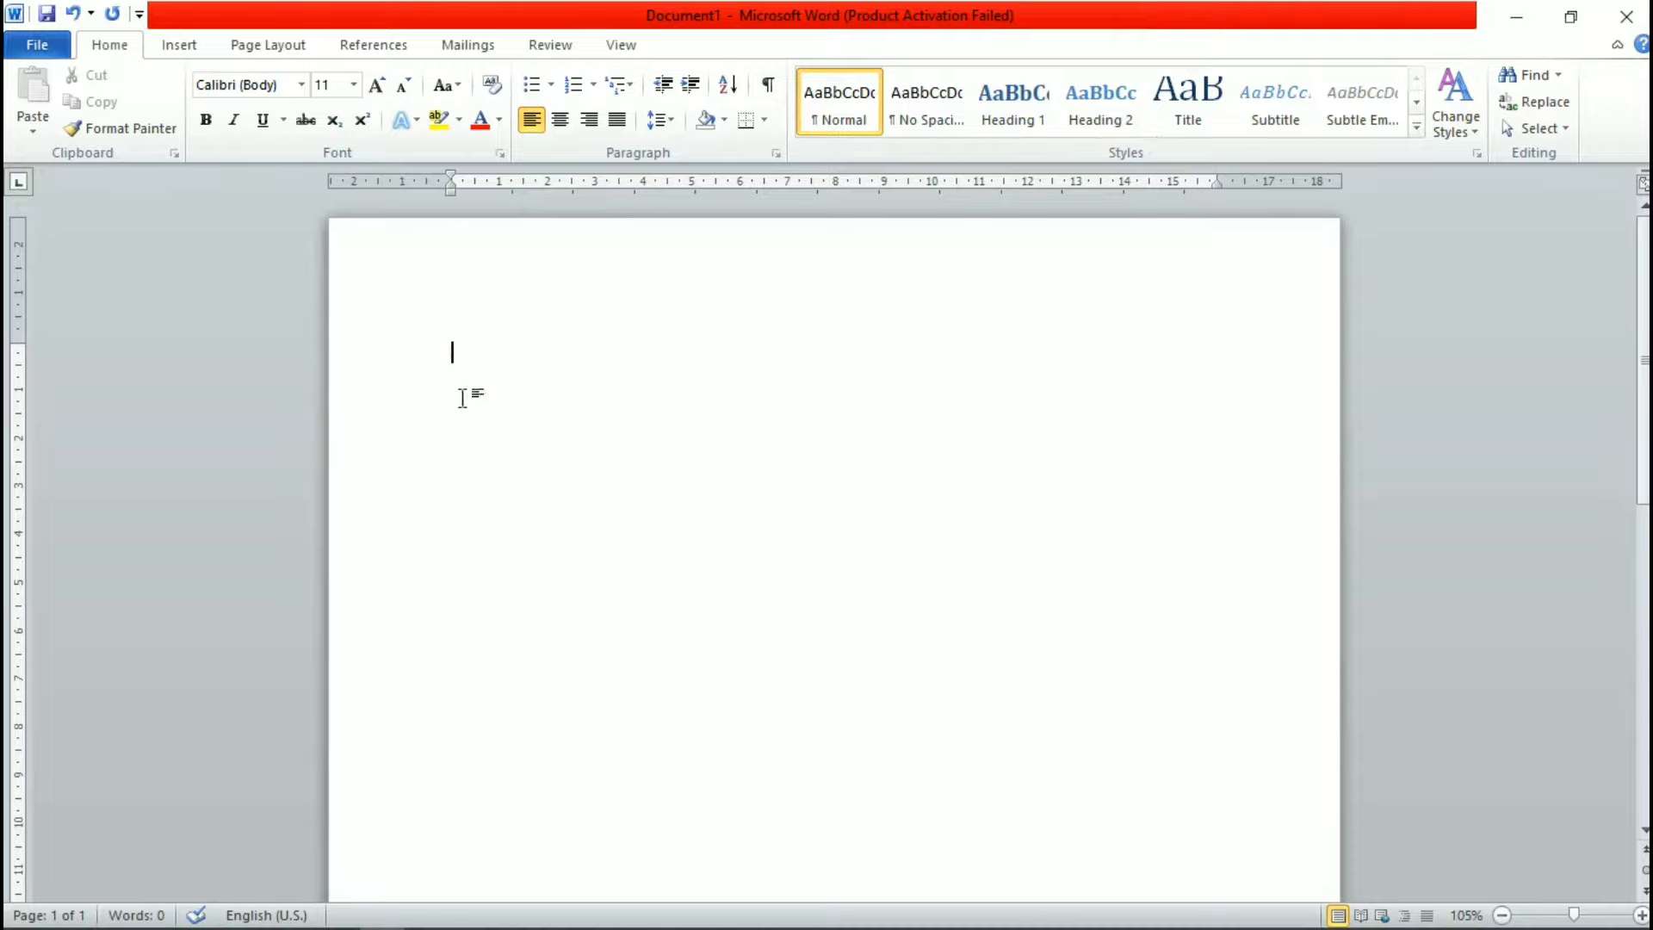
Step: Start a diamond-and-arrow multilevel list with 'Animals name' as its first item, fixing the typo
click(621, 90)
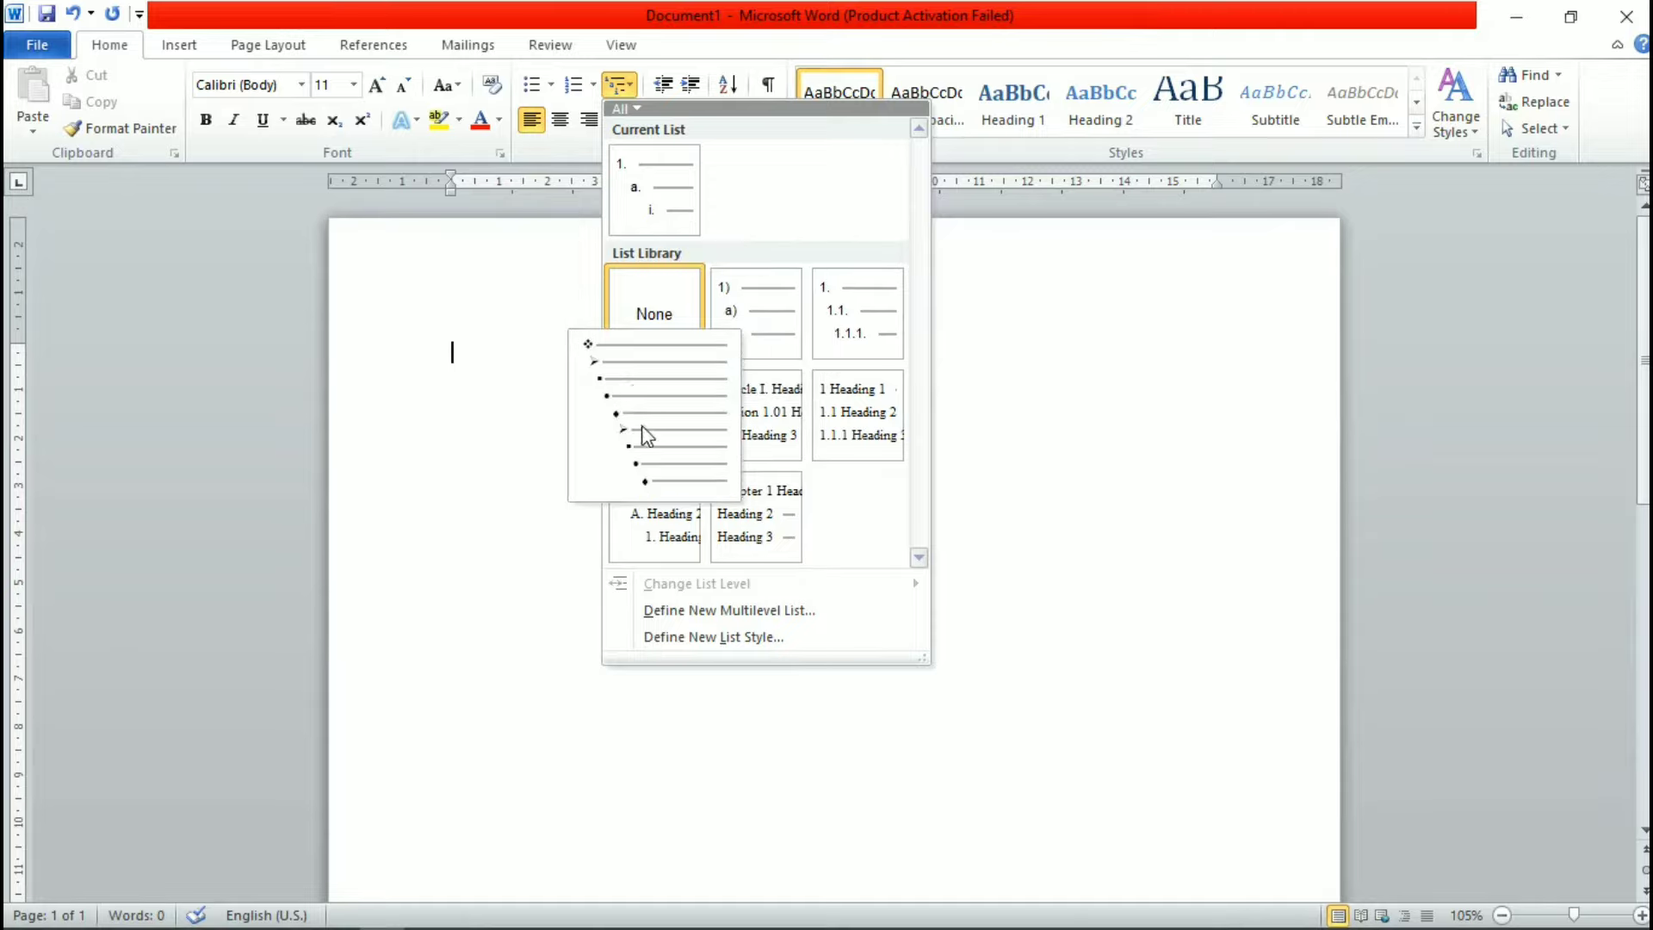
click(636, 384)
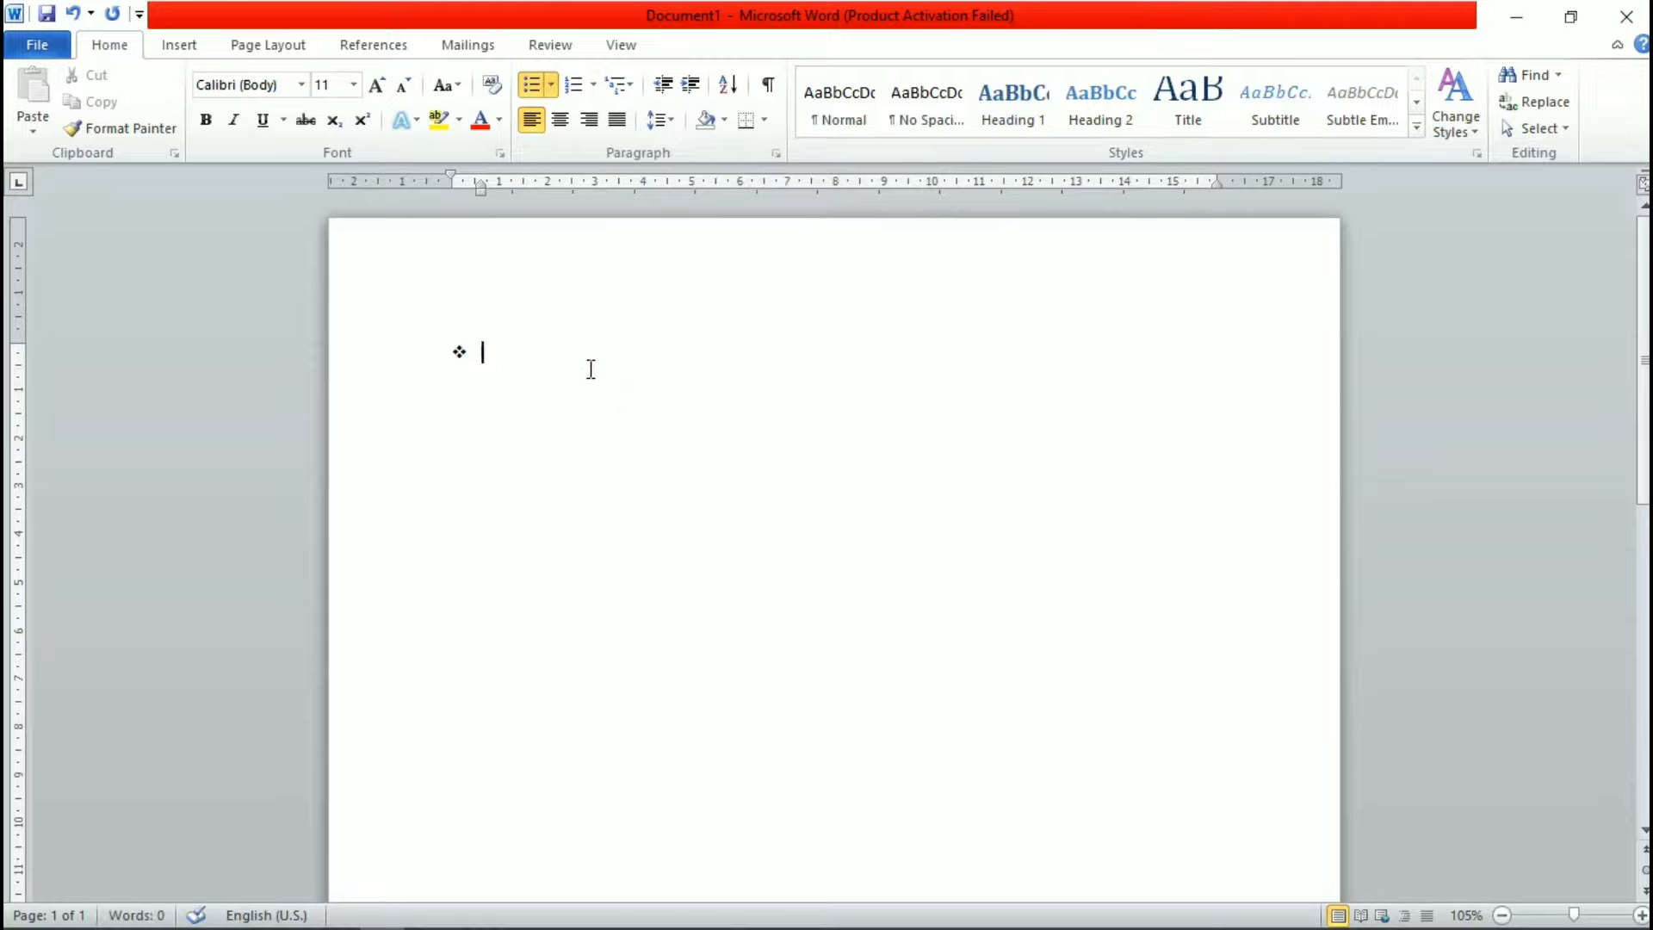
text(A)
text(nmal)
text(s name)
key(Left)
key(Left)
key(Left)
key(Left)
key(Left)
key(Left)
text(i)
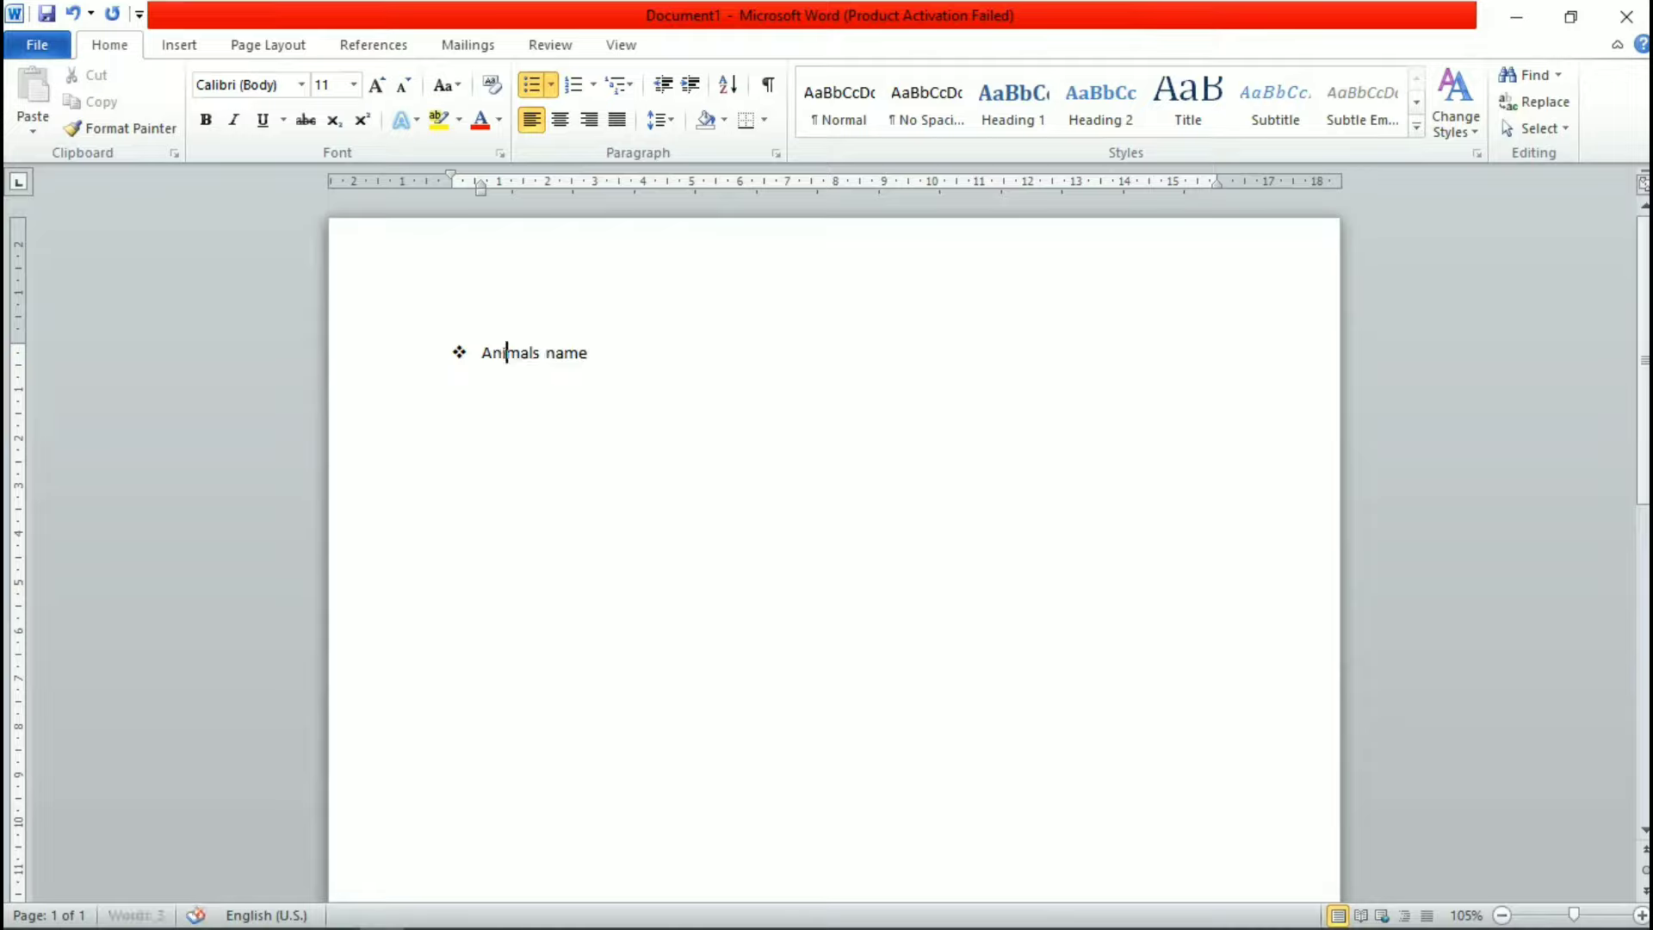
key(Right)
key(Right)
key(Right)
key(Right)
key(Right)
key(Right)
key(Right)
key(Right)
key(Right)
key(Return)
Step: Add indented sub-items 'cow' and 'rat' under Animals name
key(Tab)
text(c)
text(ow)
key(Return)
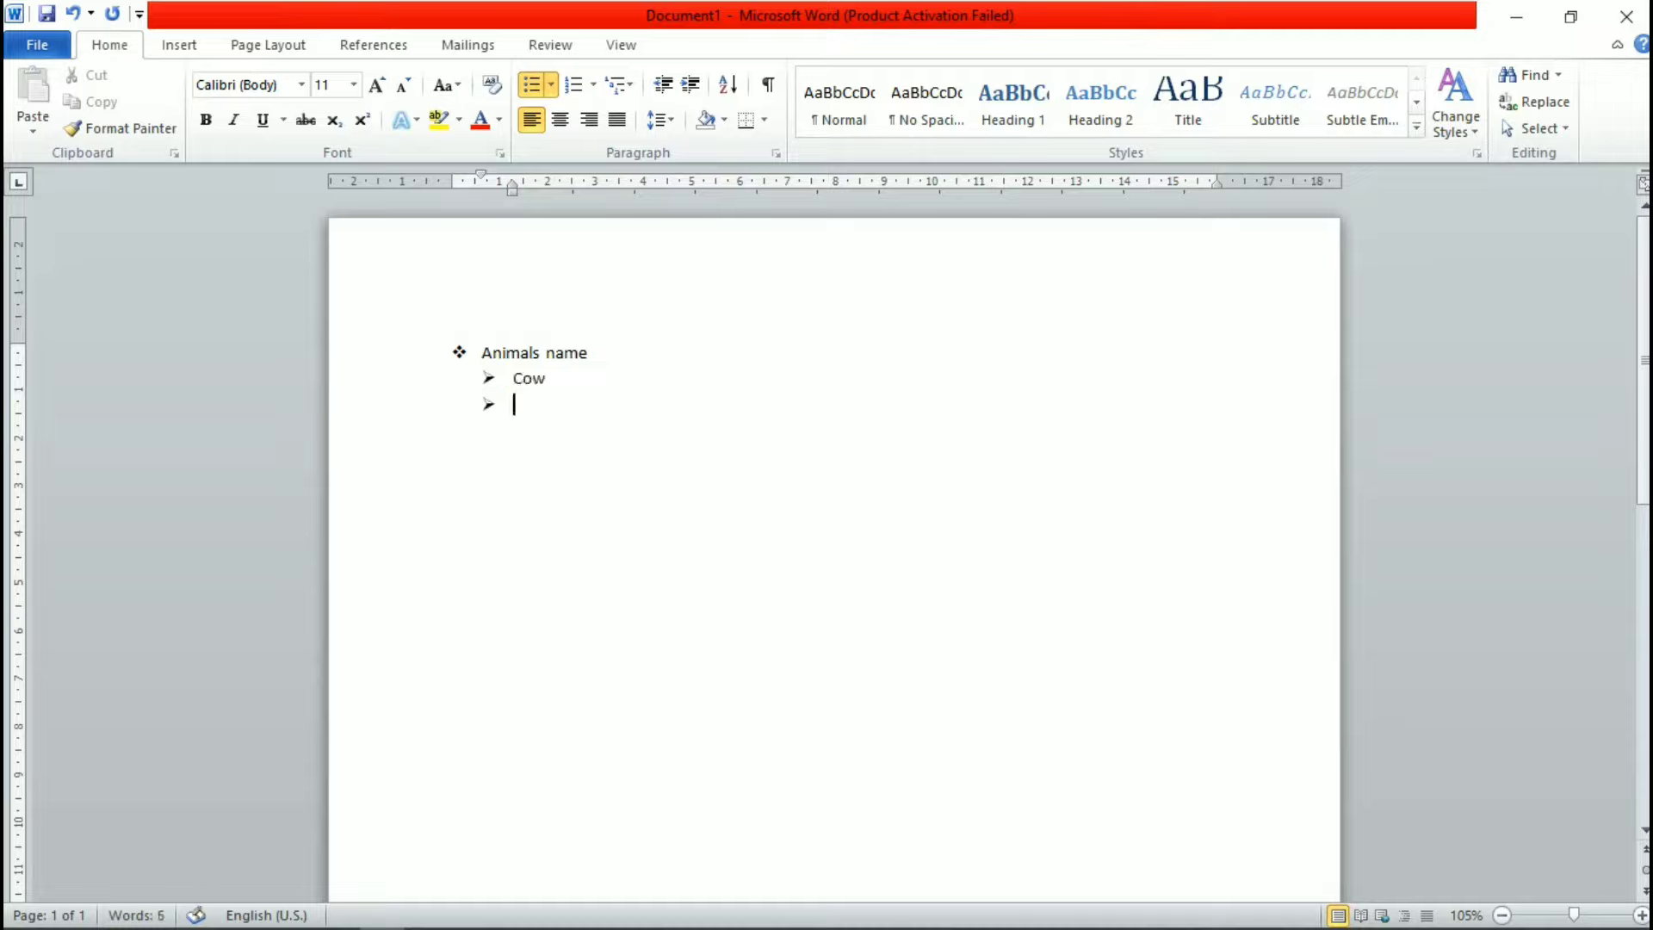
text(ra)
text(t)
key(Return)
Step: Add top-level 'fruits name' with sub-items 'grapes' and 'mango', then delete the whole list
key(shift+Tab)
text(f)
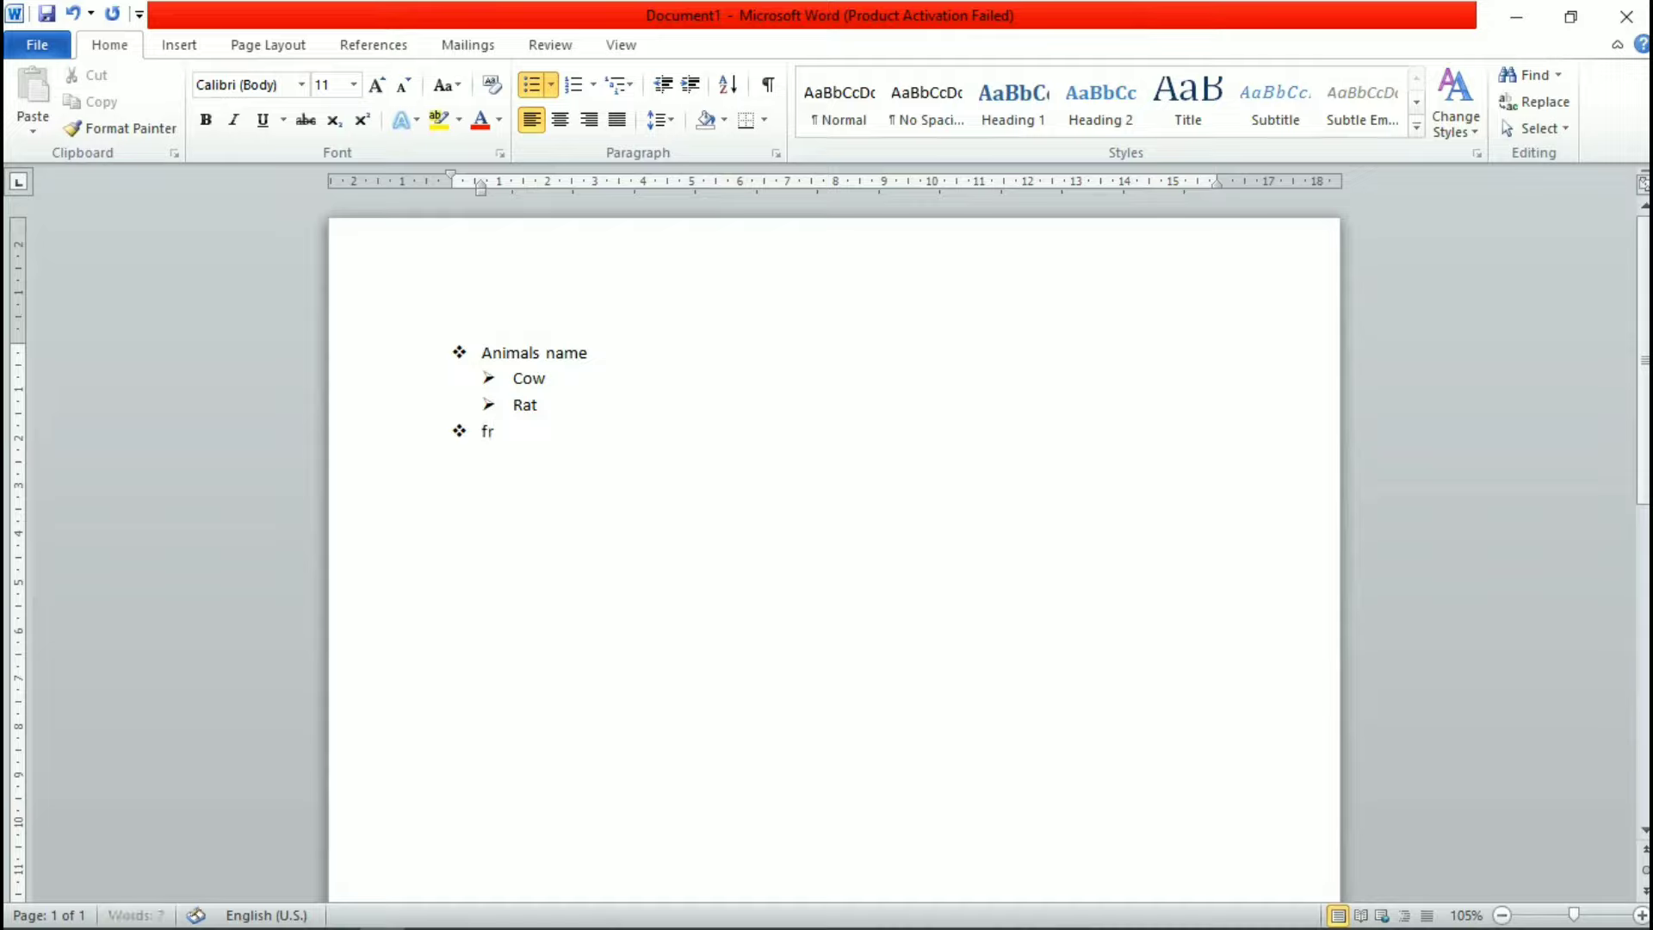
text(rui)
text(ts nam)
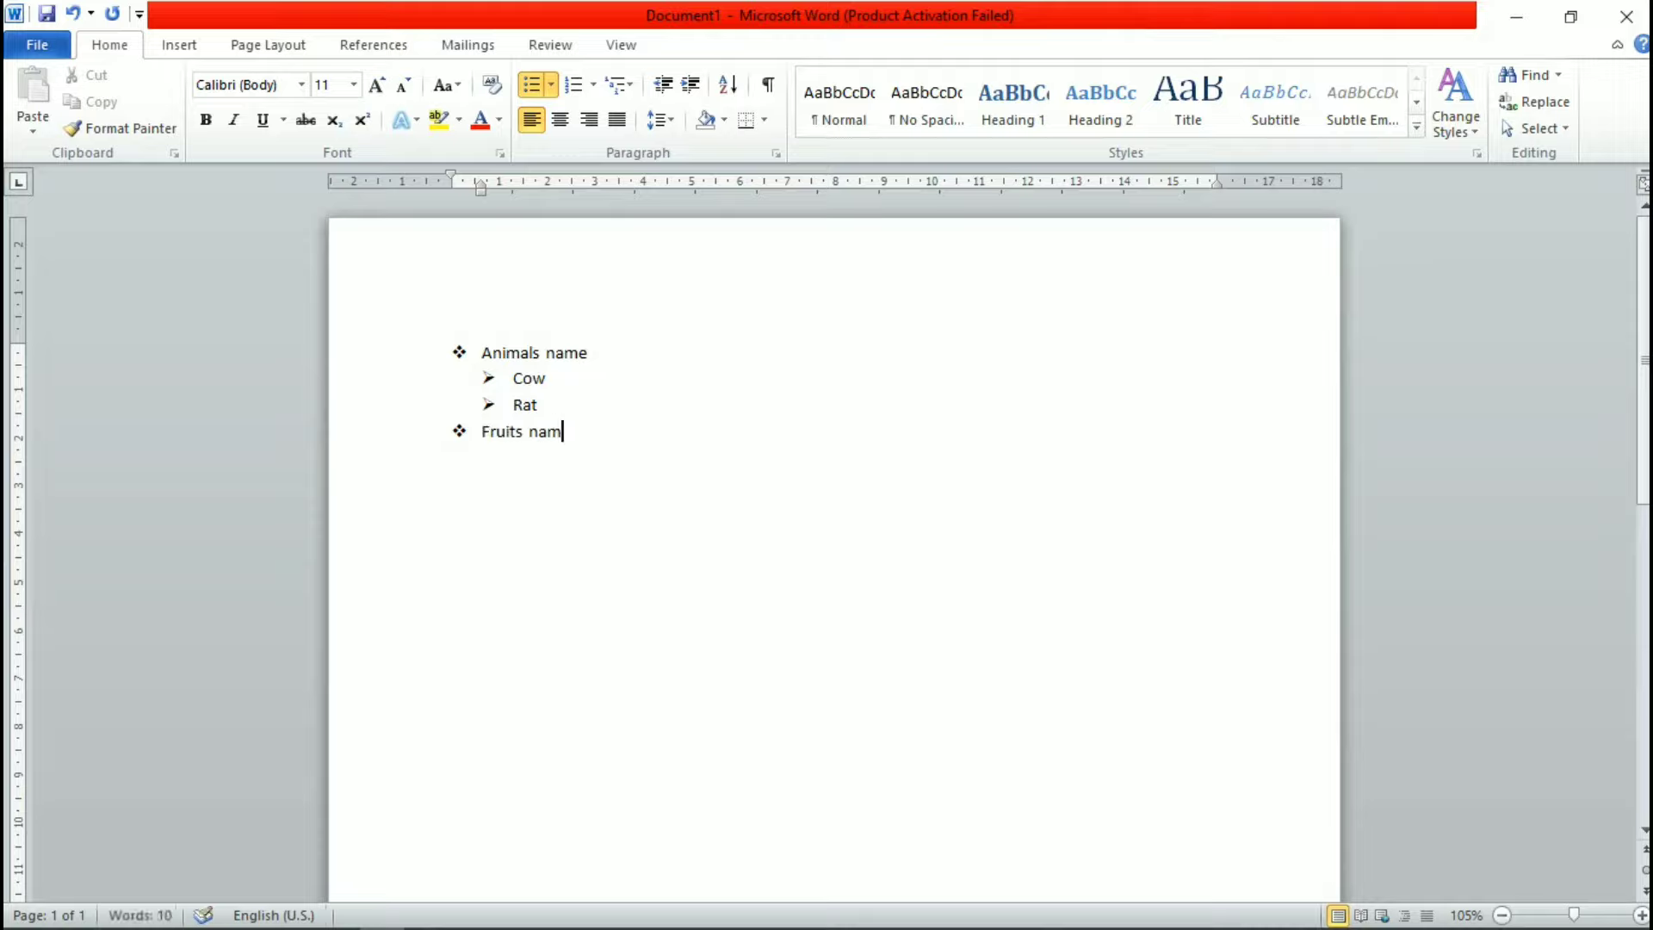
text(e)
key(Return)
key(Tab)
text(g)
text(rapes)
key(Return)
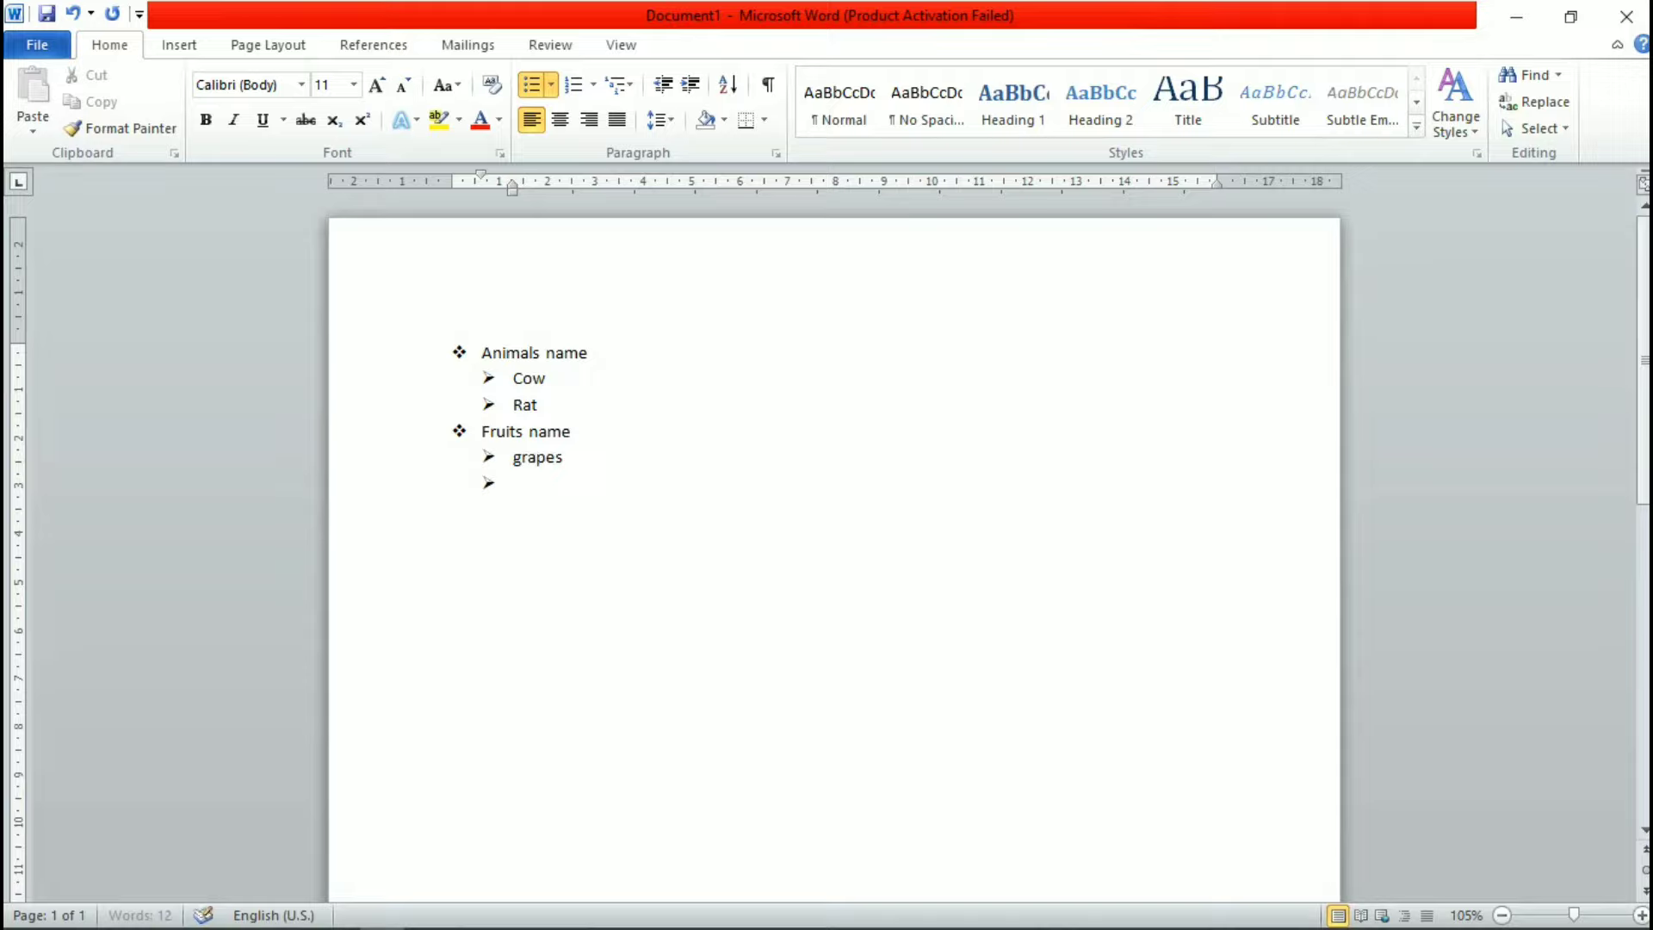
text(mango)
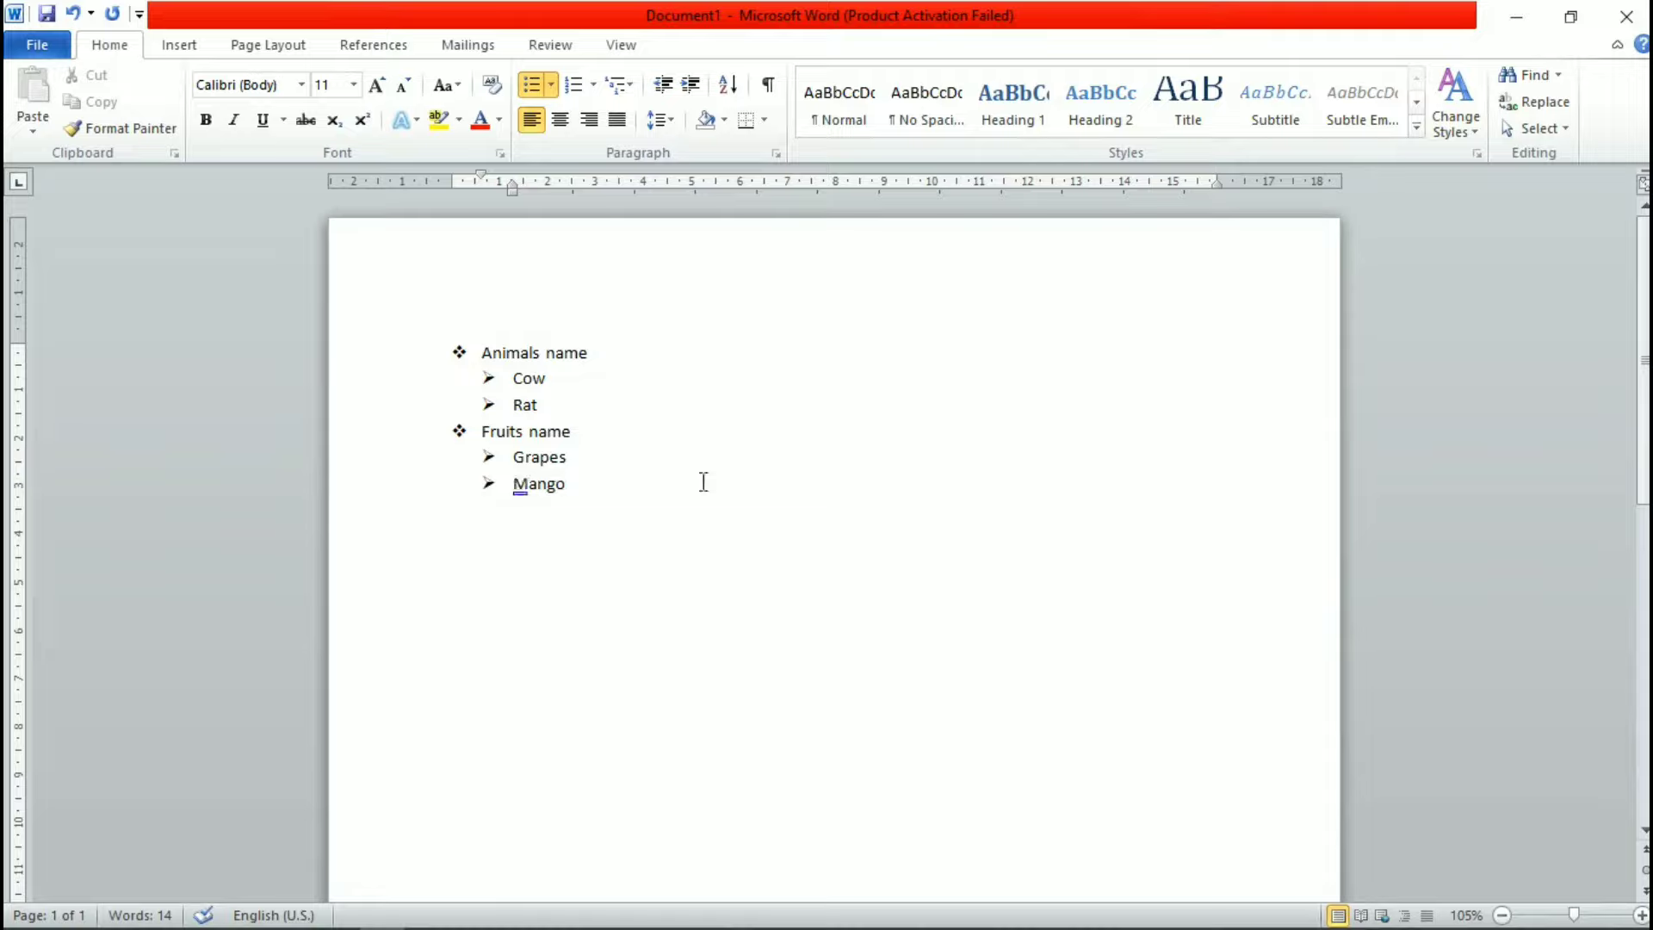
key(Return)
key(shift+Tab)
key(ctrl+a)
key(Delete)
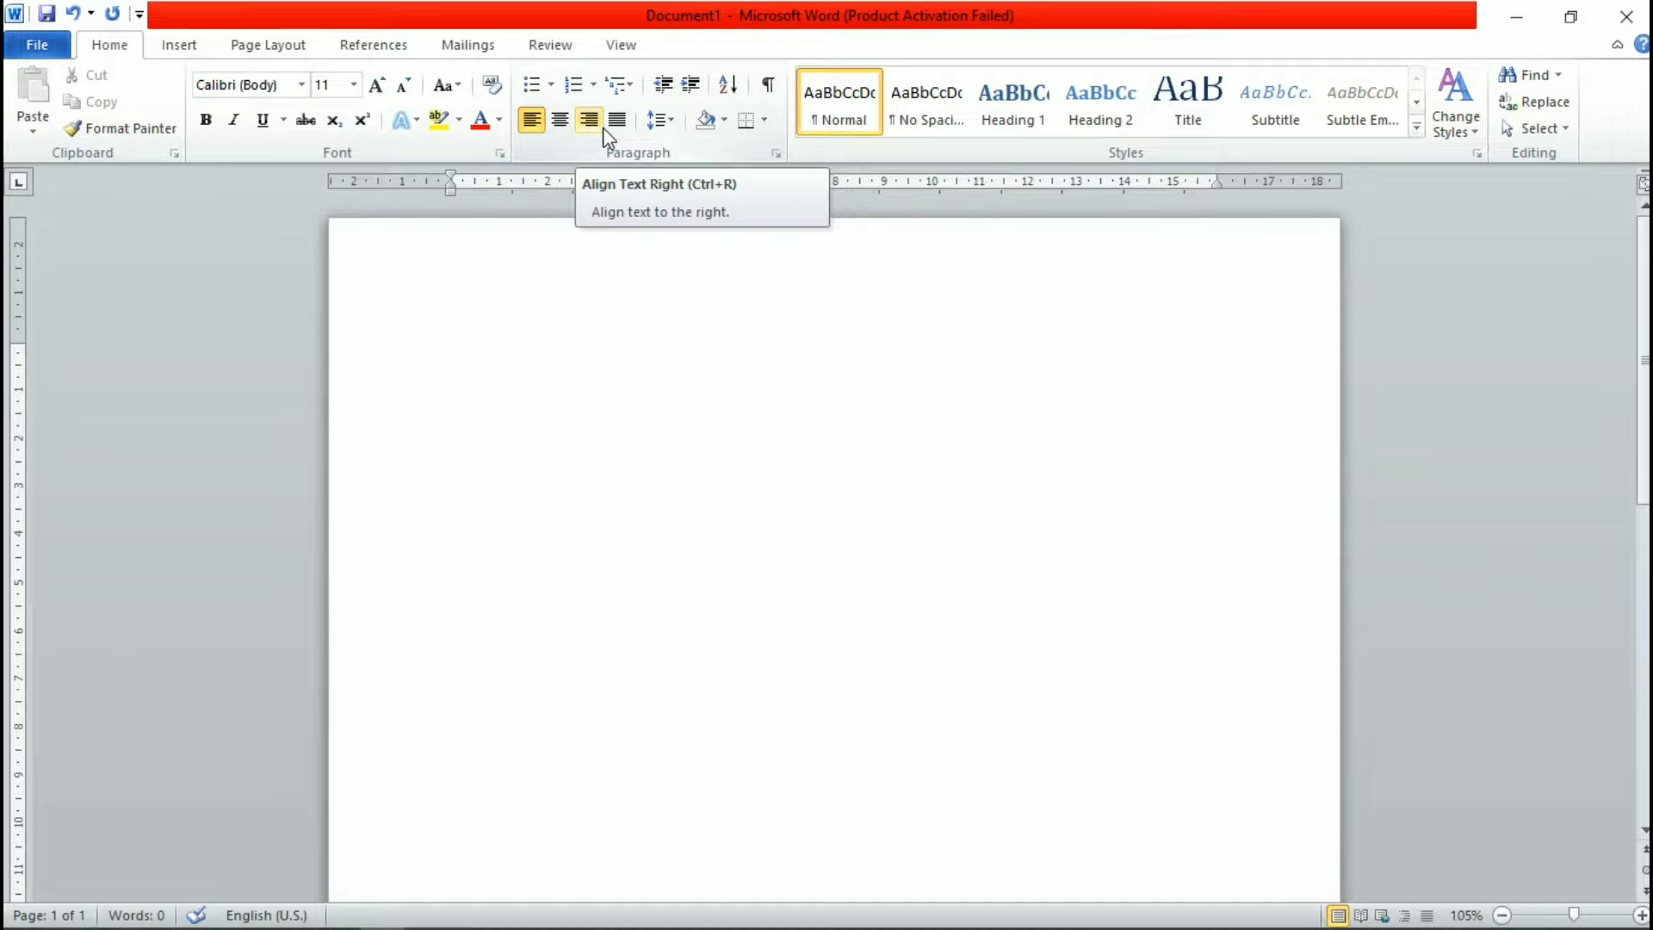
Step: Generate five sample paragraphs by entering =rand(5)
text(=)
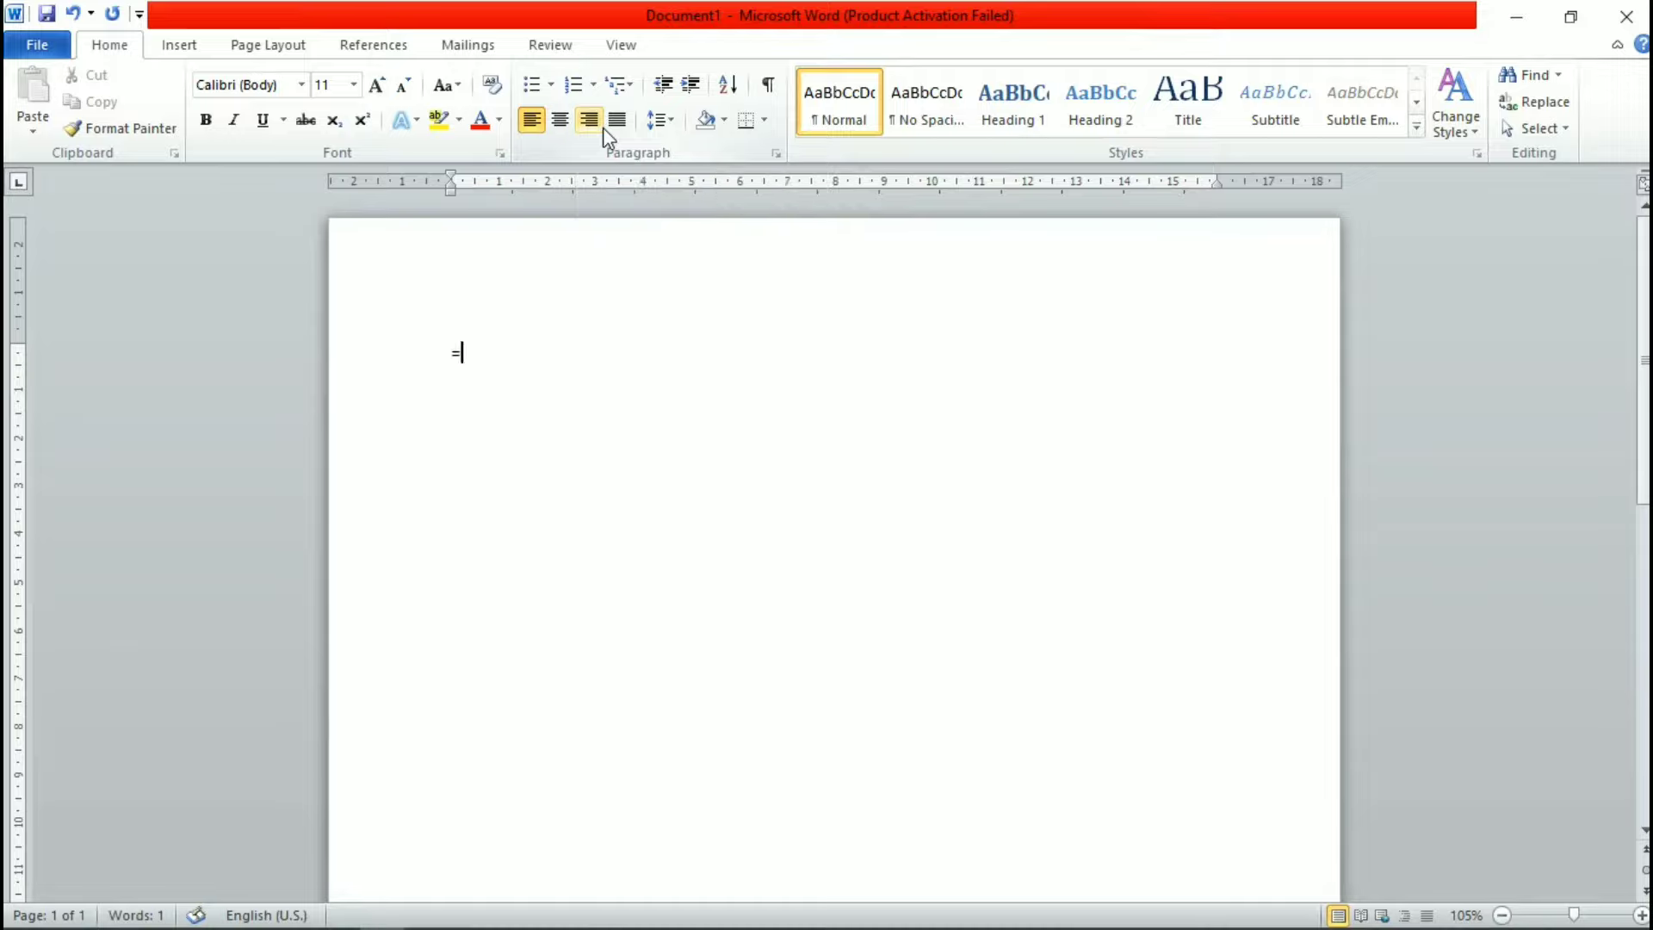
text(rand)
text((5)
text())
key(Return)
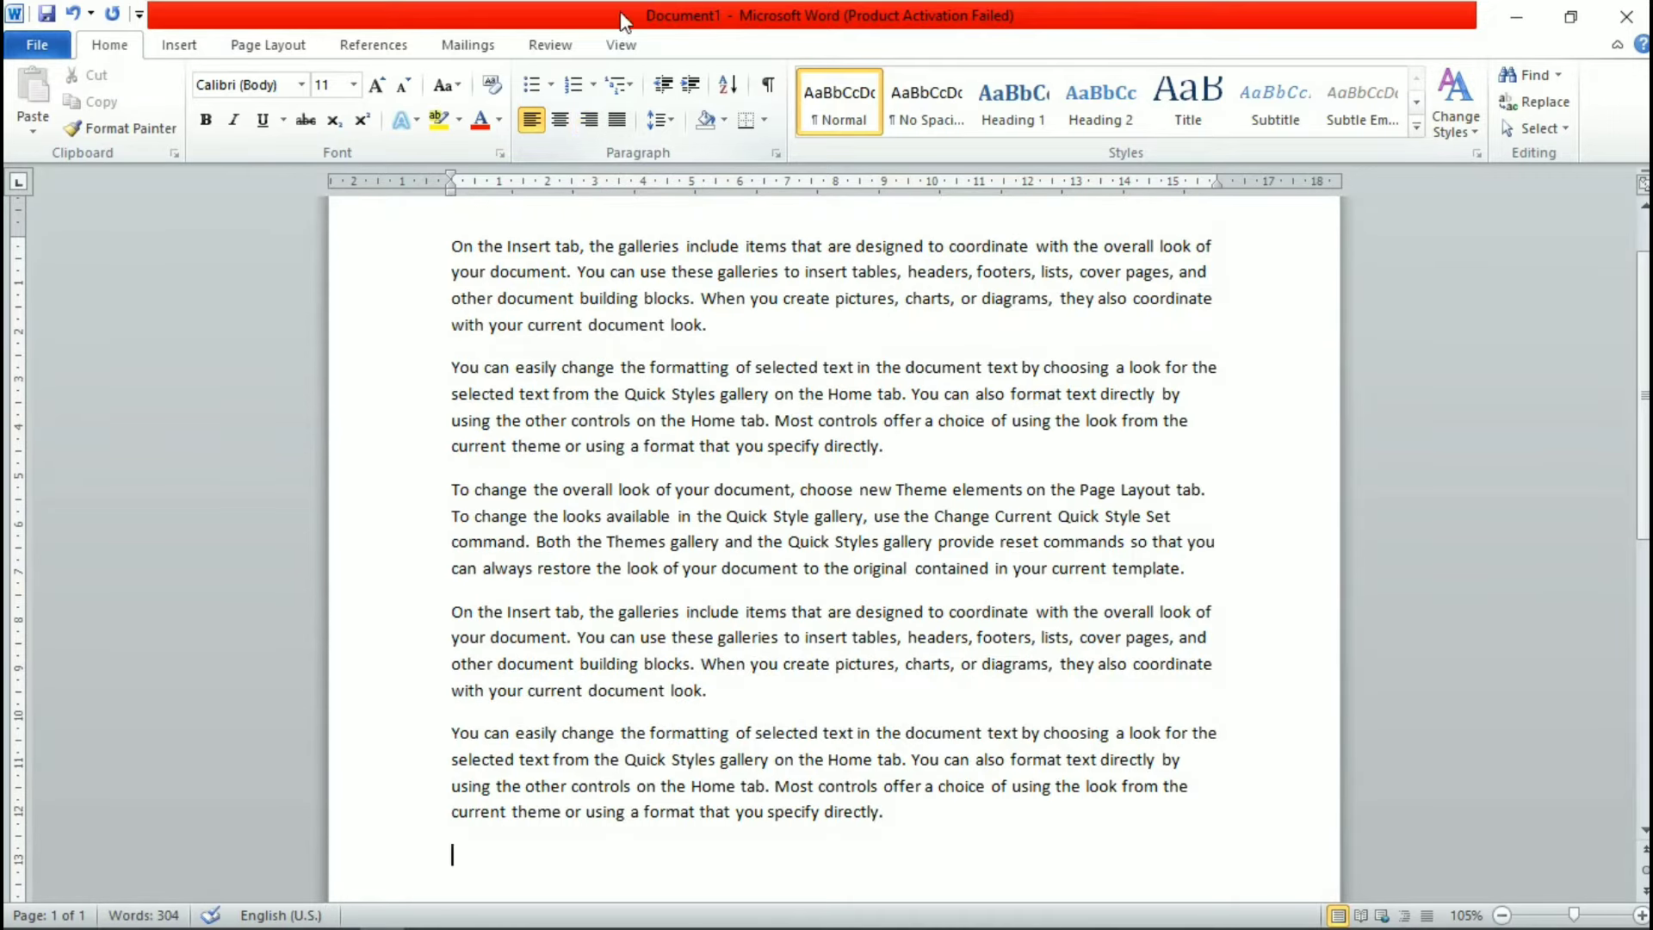
mouse_move(451, 247)
mouse_down()
mouse_move(695, 756)
mouse_move(980, 809)
mouse_up()
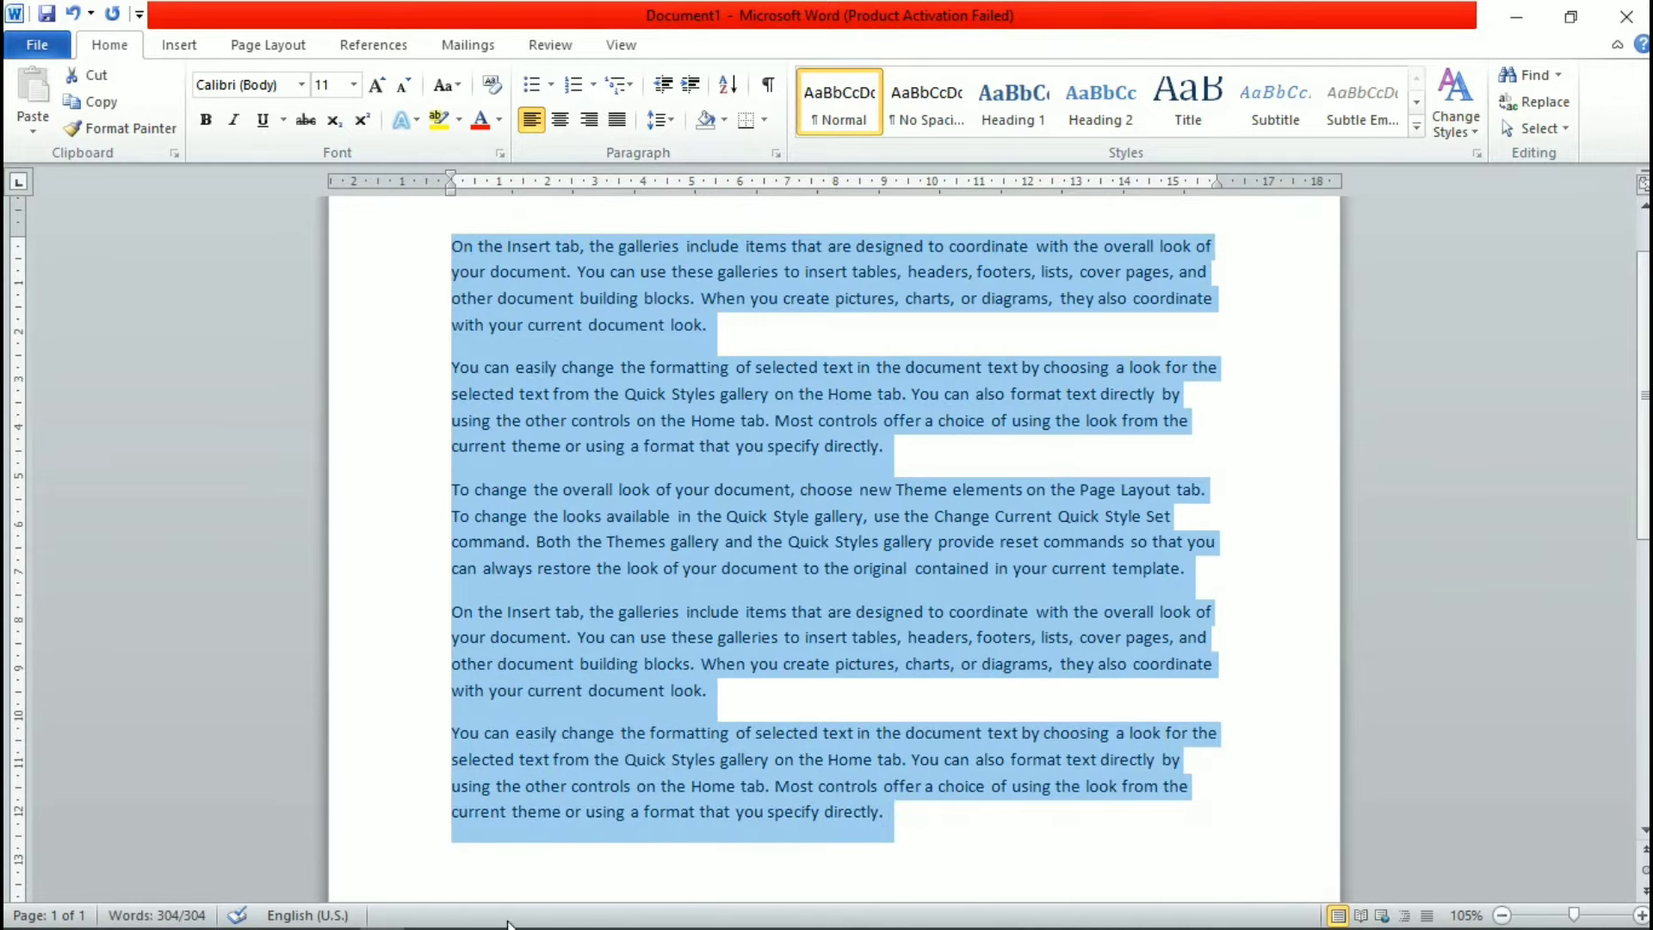
click(562, 120)
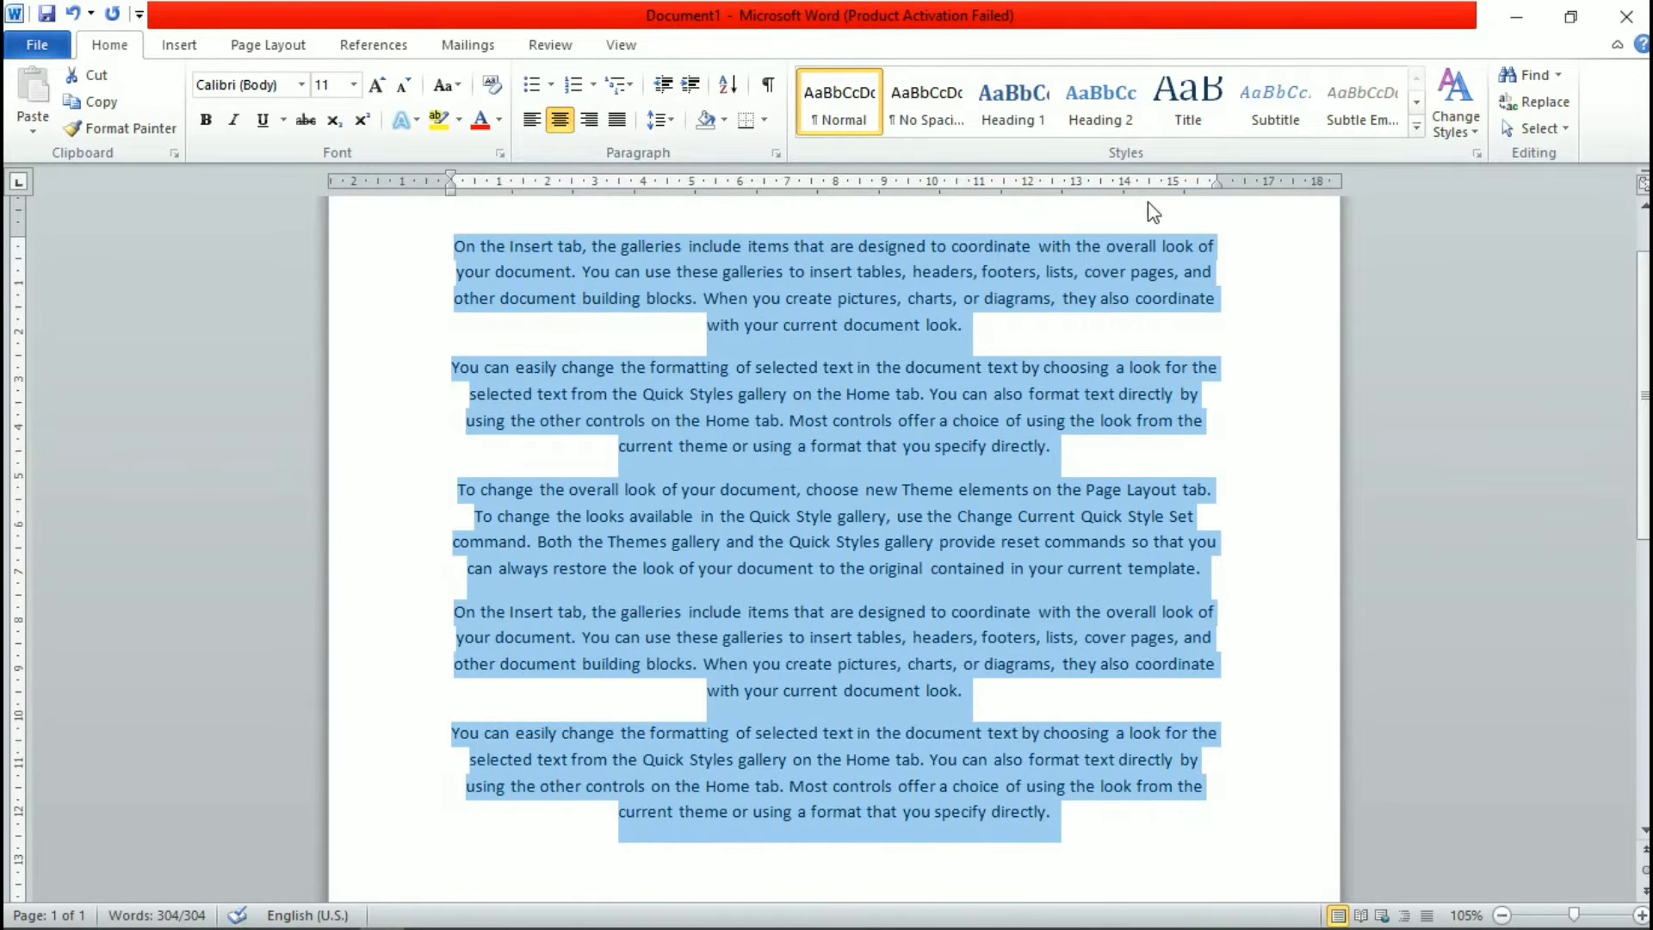
click(589, 122)
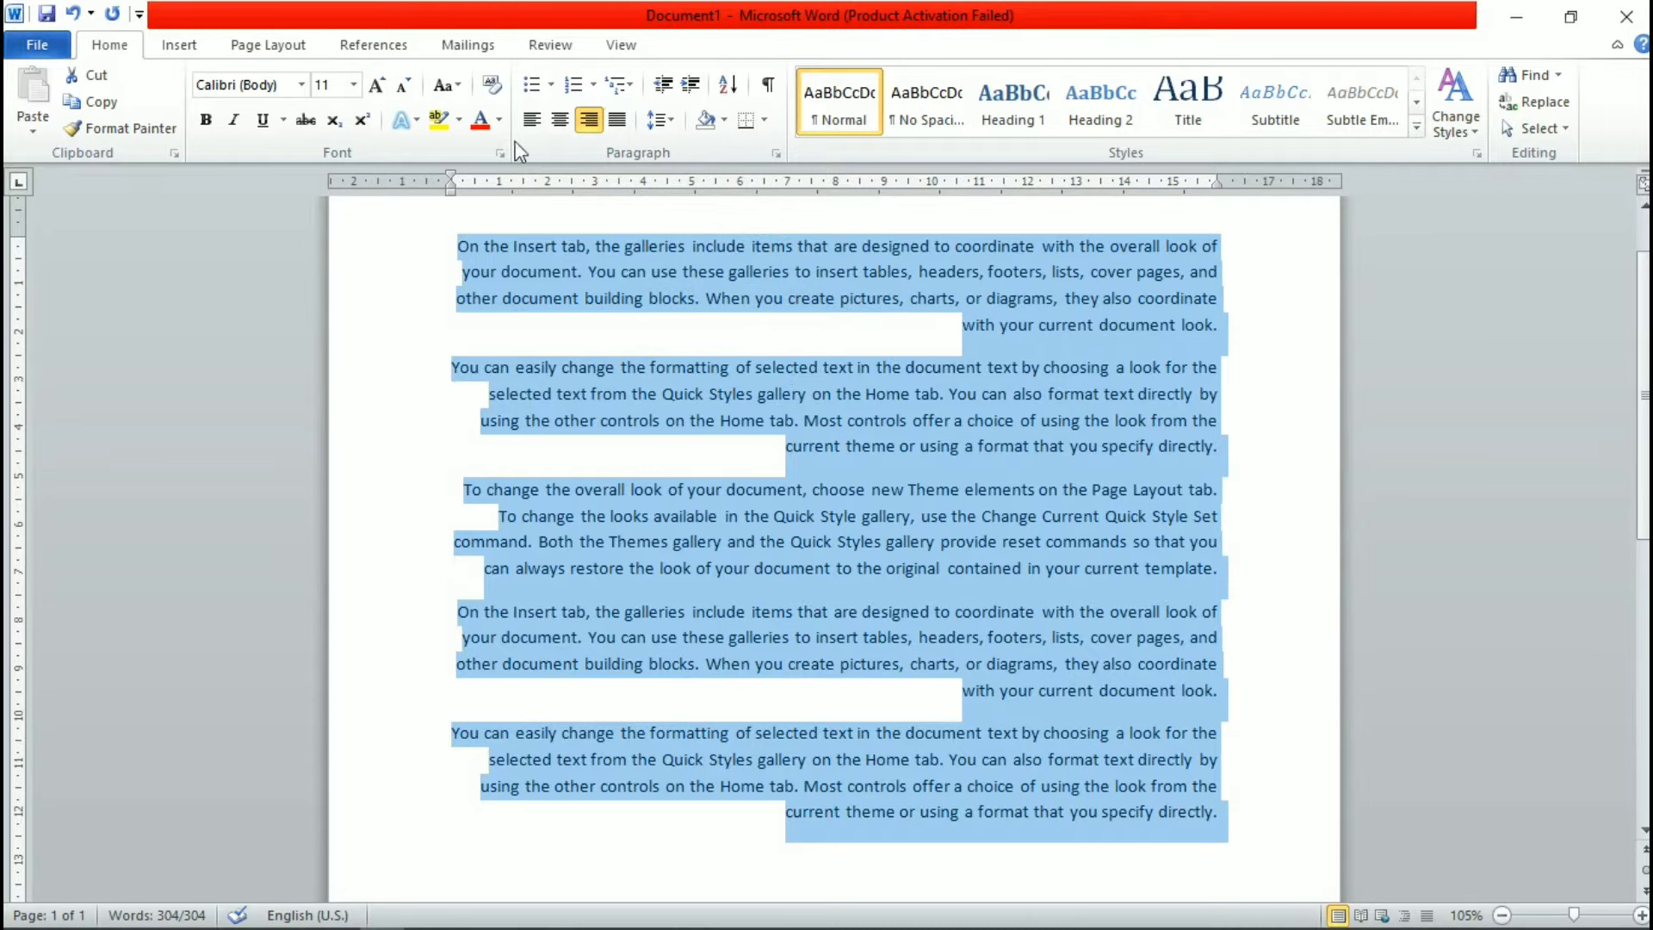
click(527, 119)
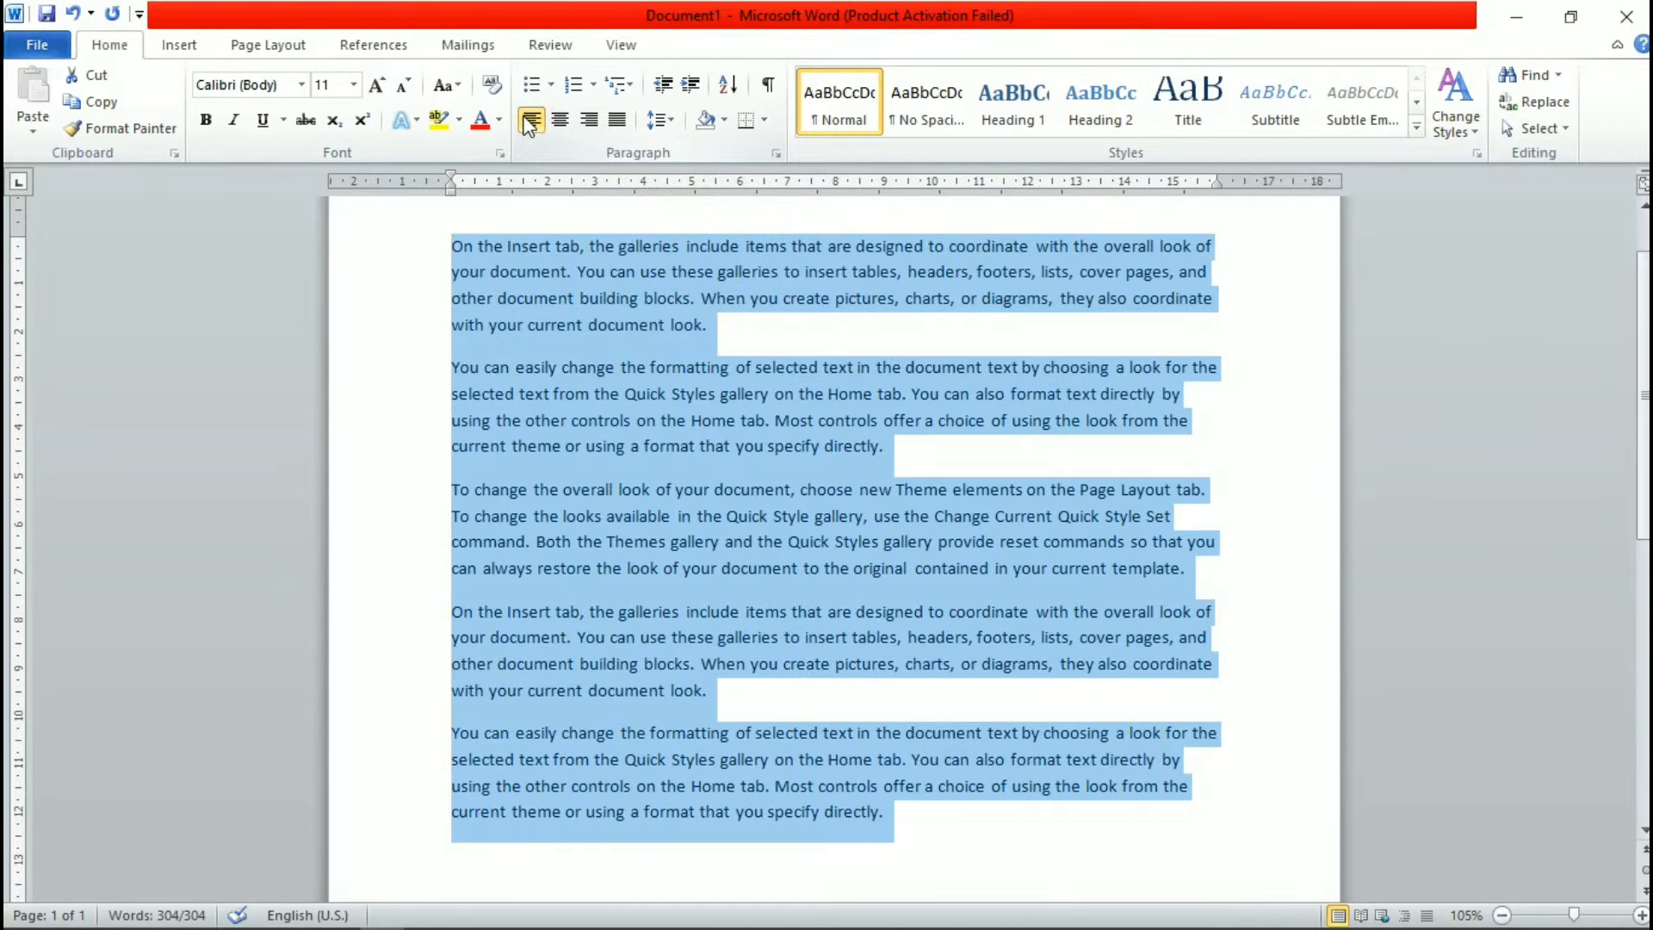
Step: Select the five sample paragraphs and justify them
click(816, 457)
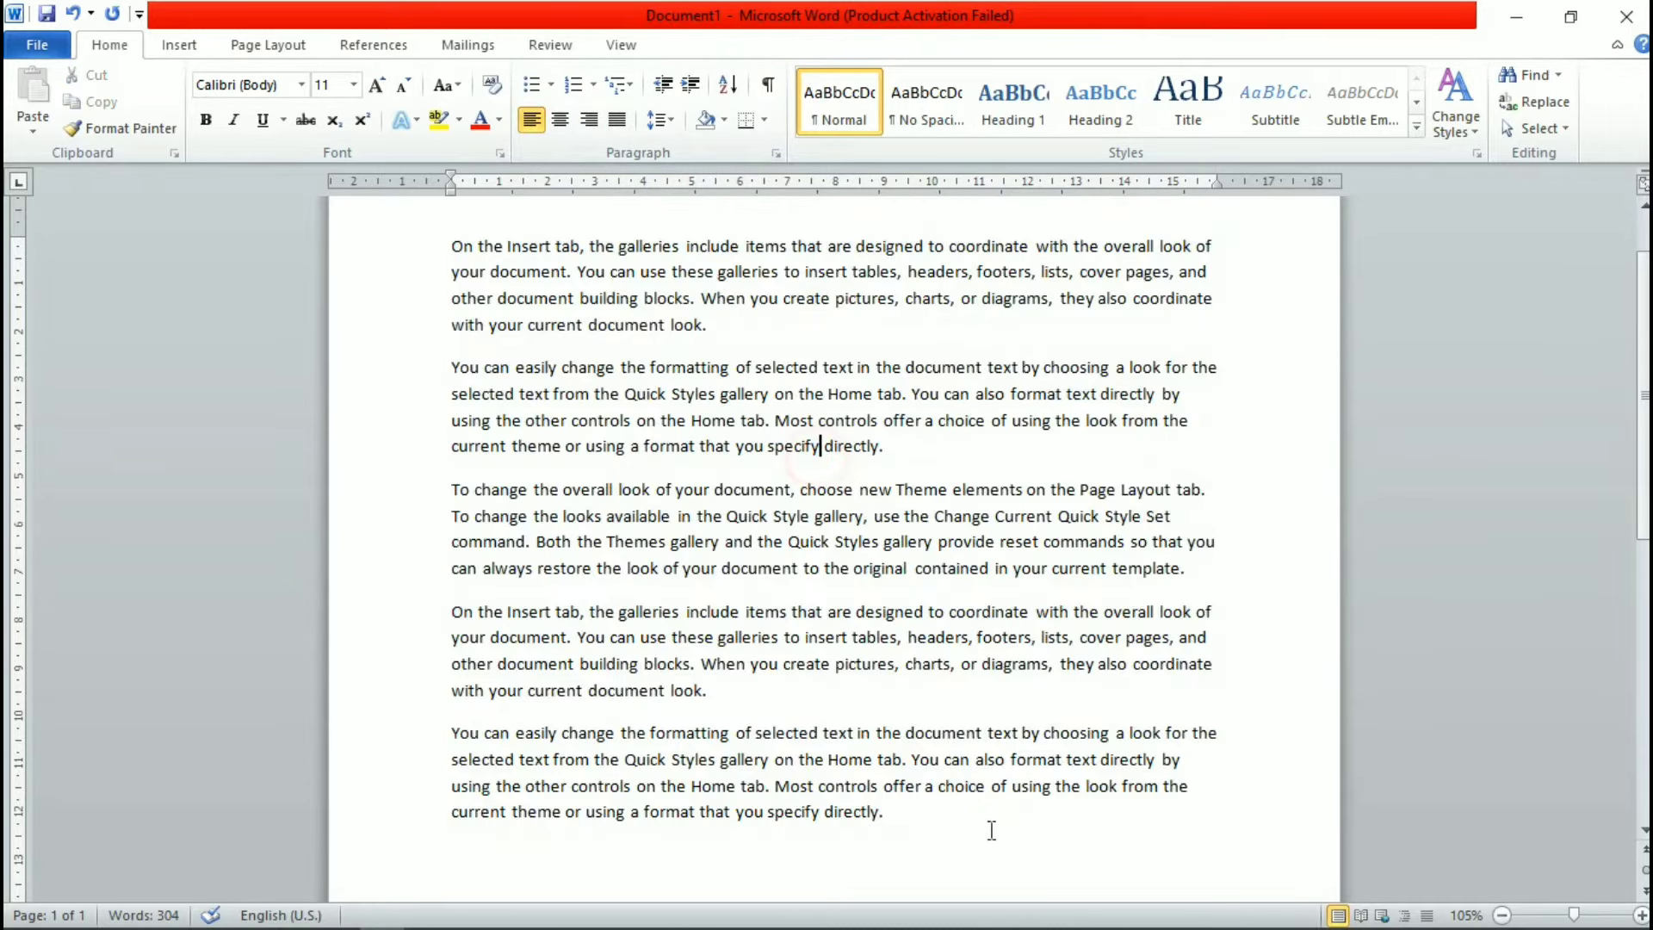
mouse_move(943, 818)
mouse_down()
mouse_move(400, 274)
mouse_move(452, 245)
mouse_up()
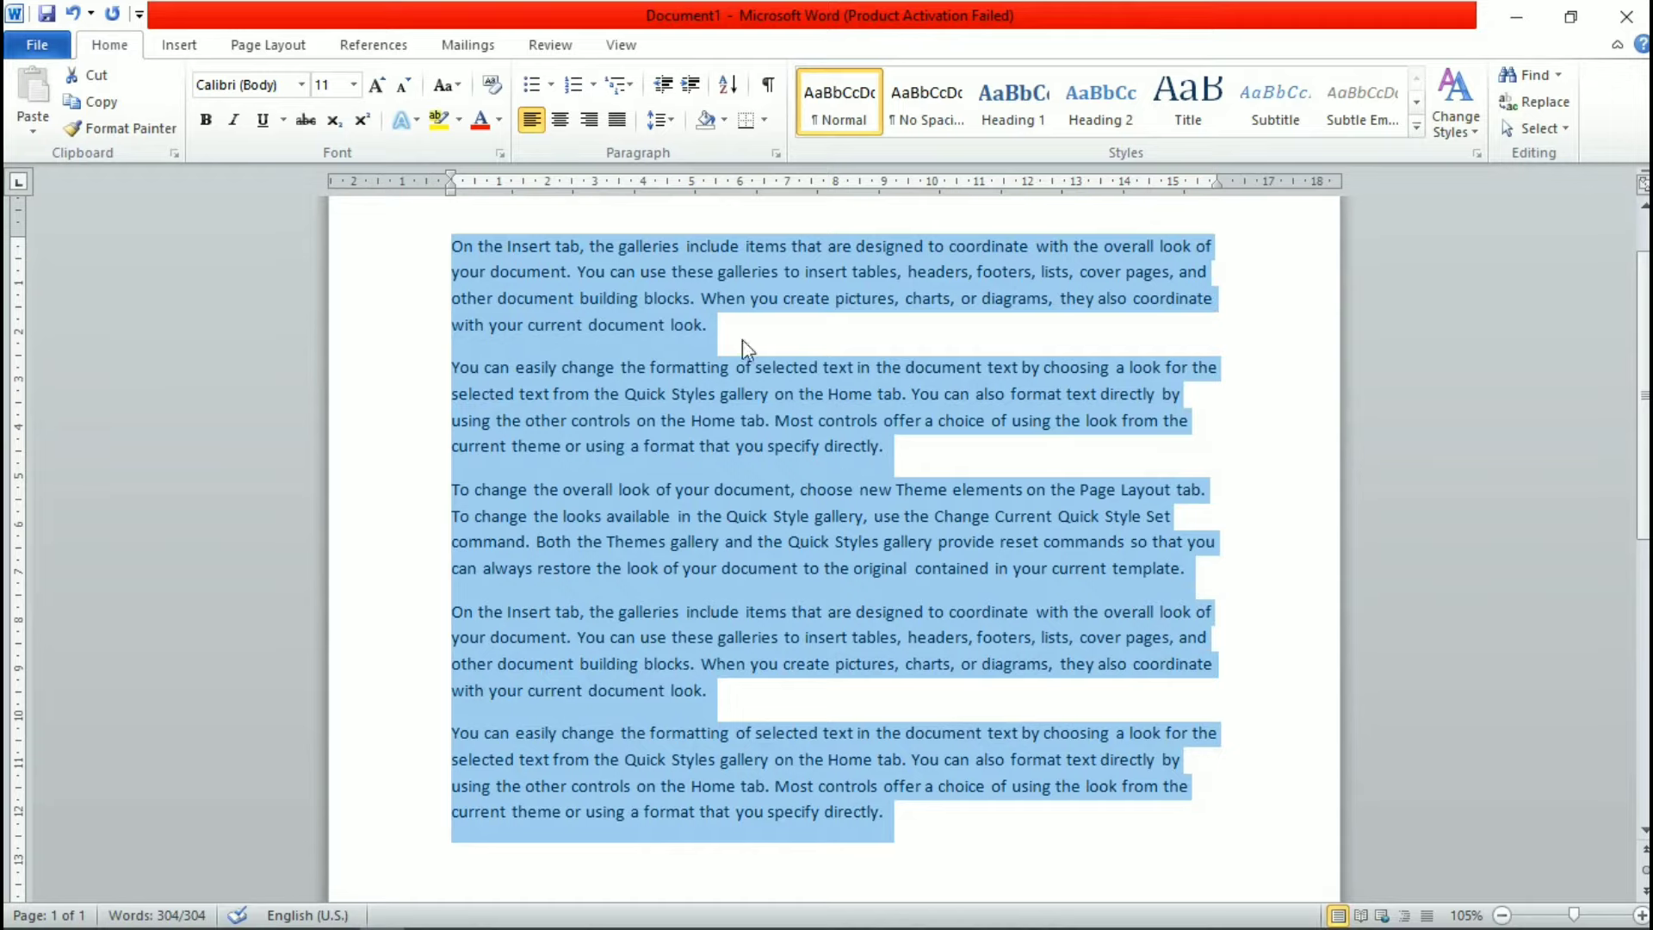
click(619, 121)
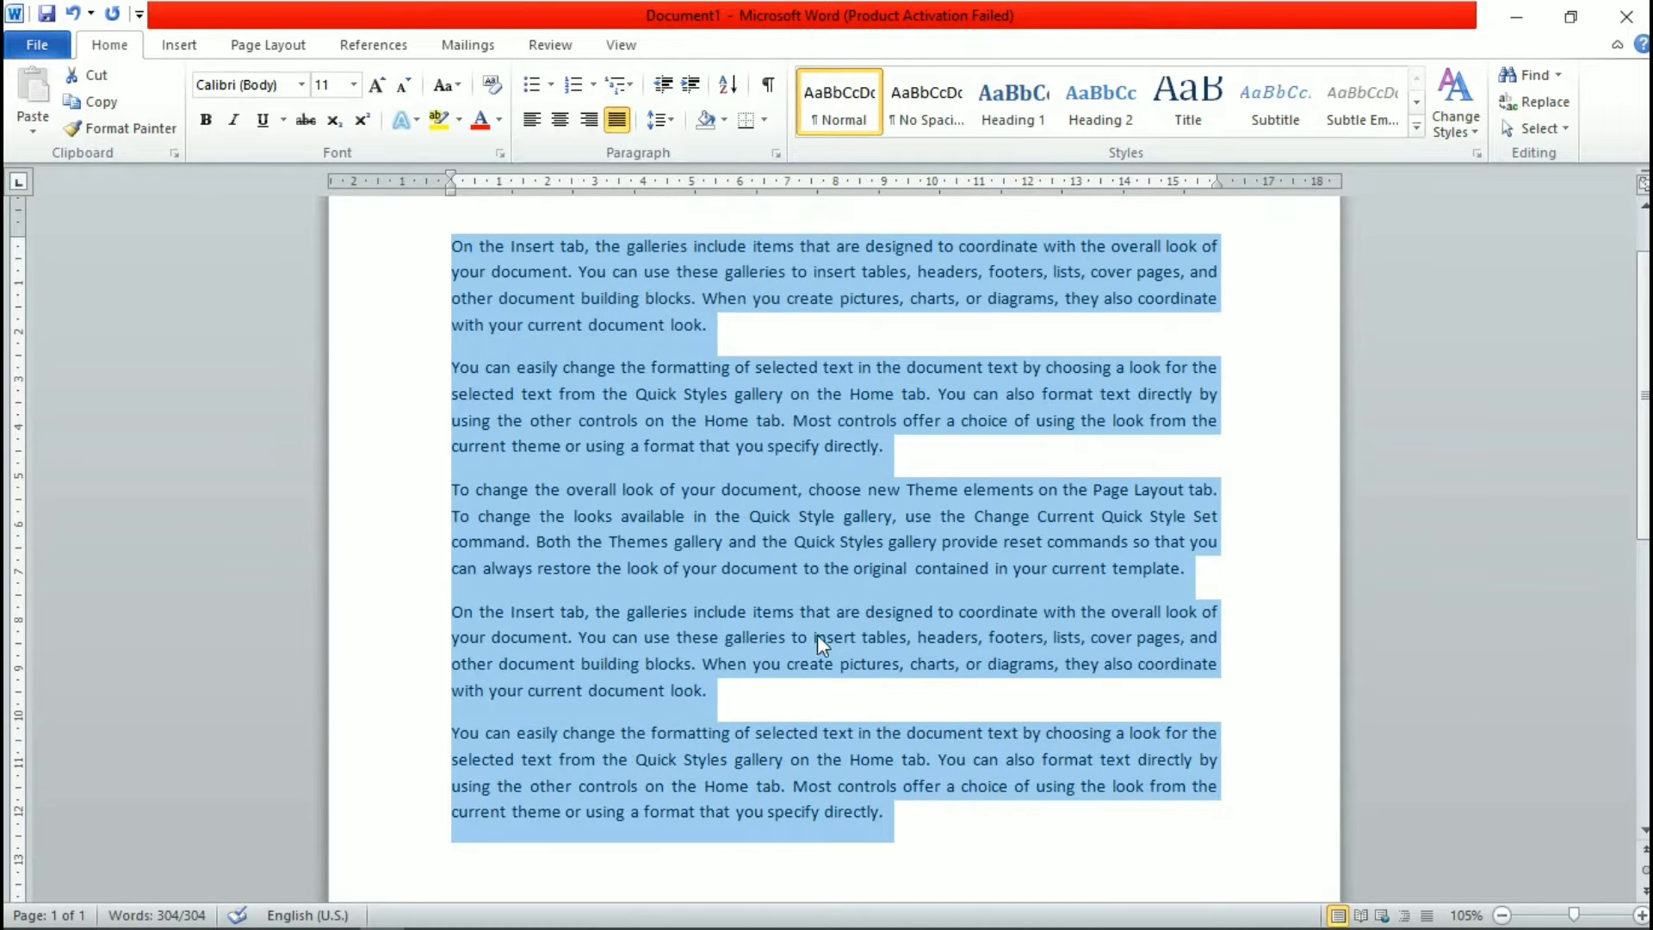
Step: Reselect all text and cycle left, right and center alignment by shortcut, ending justified
click(891, 819)
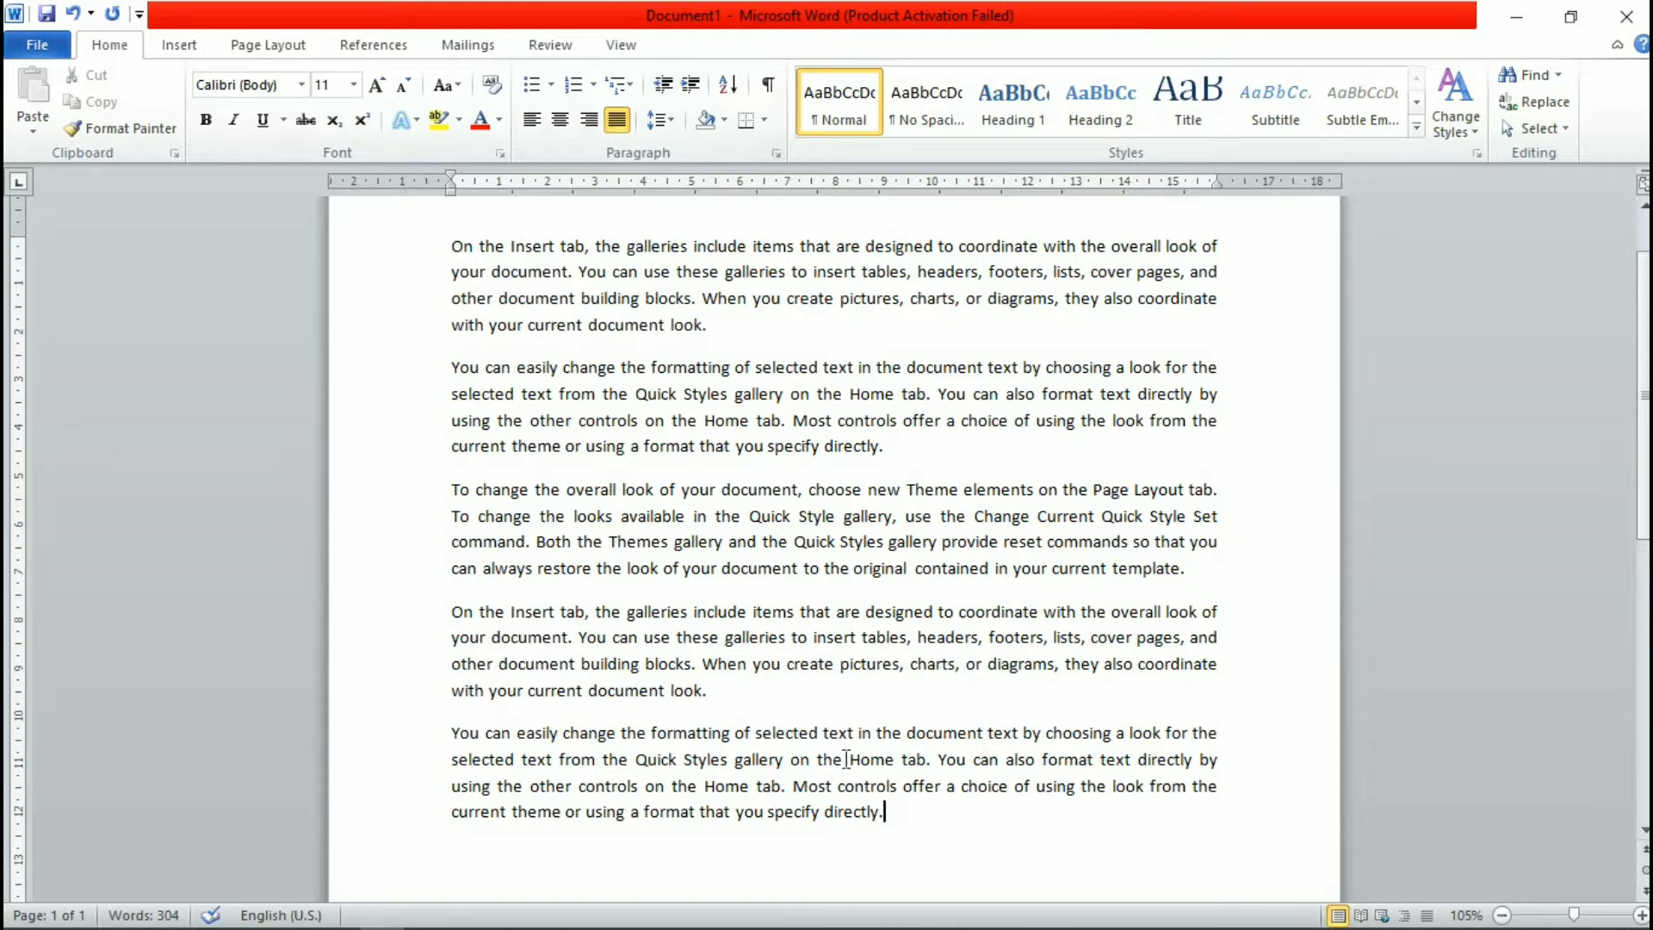
click(891, 815)
drag(911, 812, 406, 248)
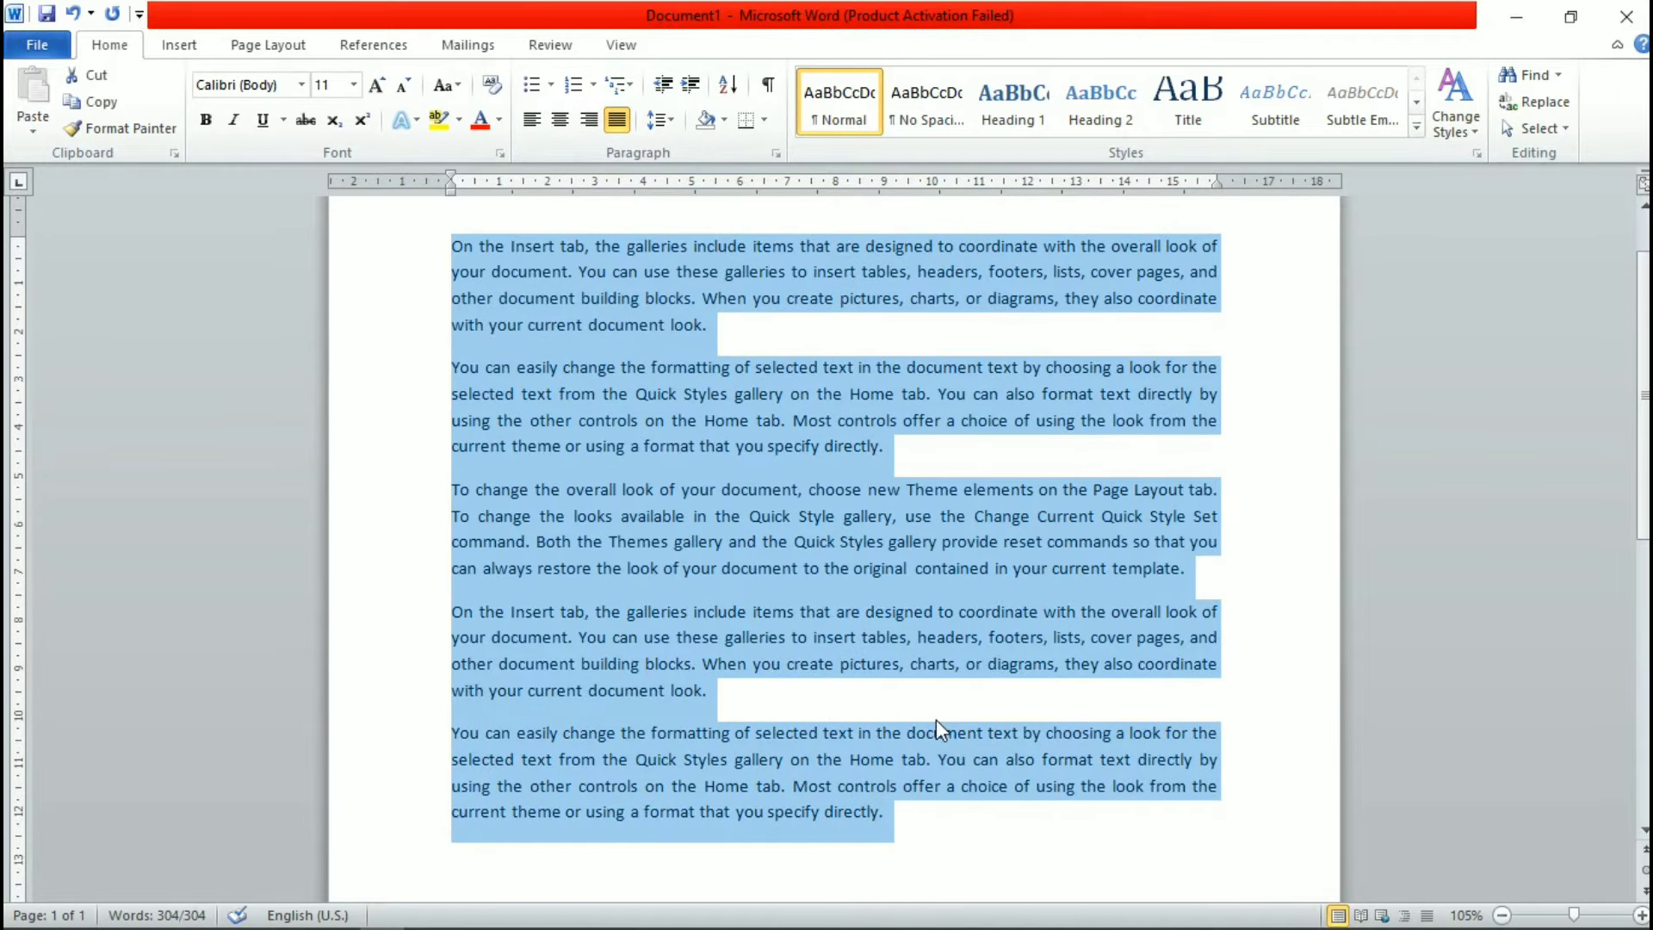
key(ctrl+l)
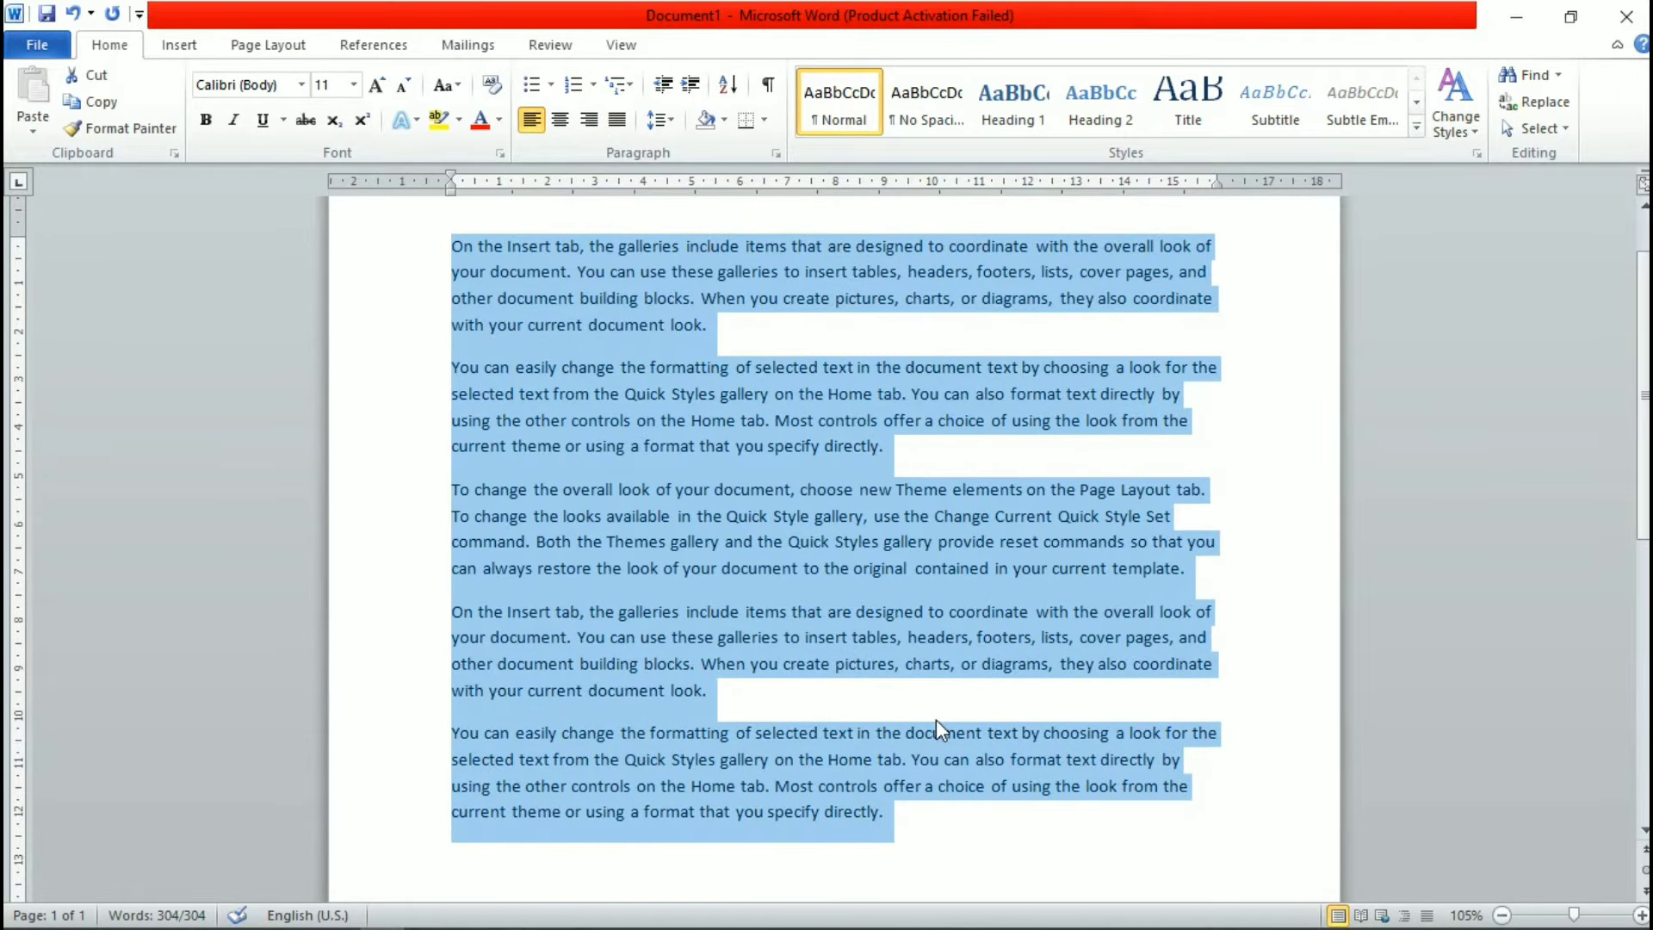
key(ctrl+r)
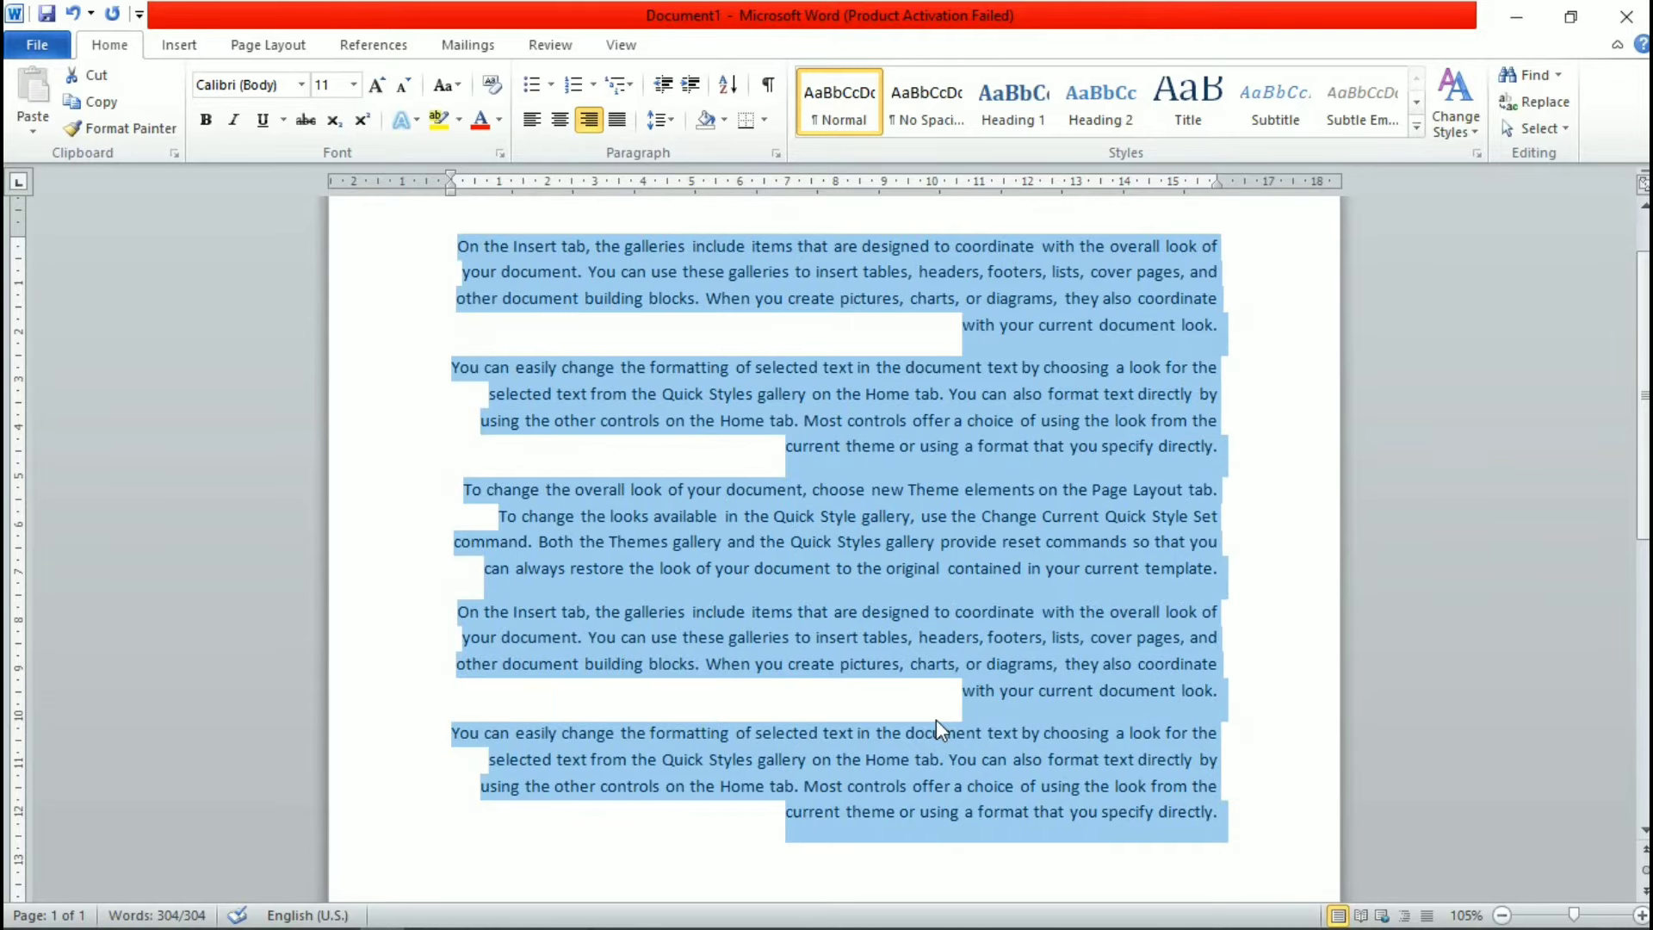
key(ctrl+e)
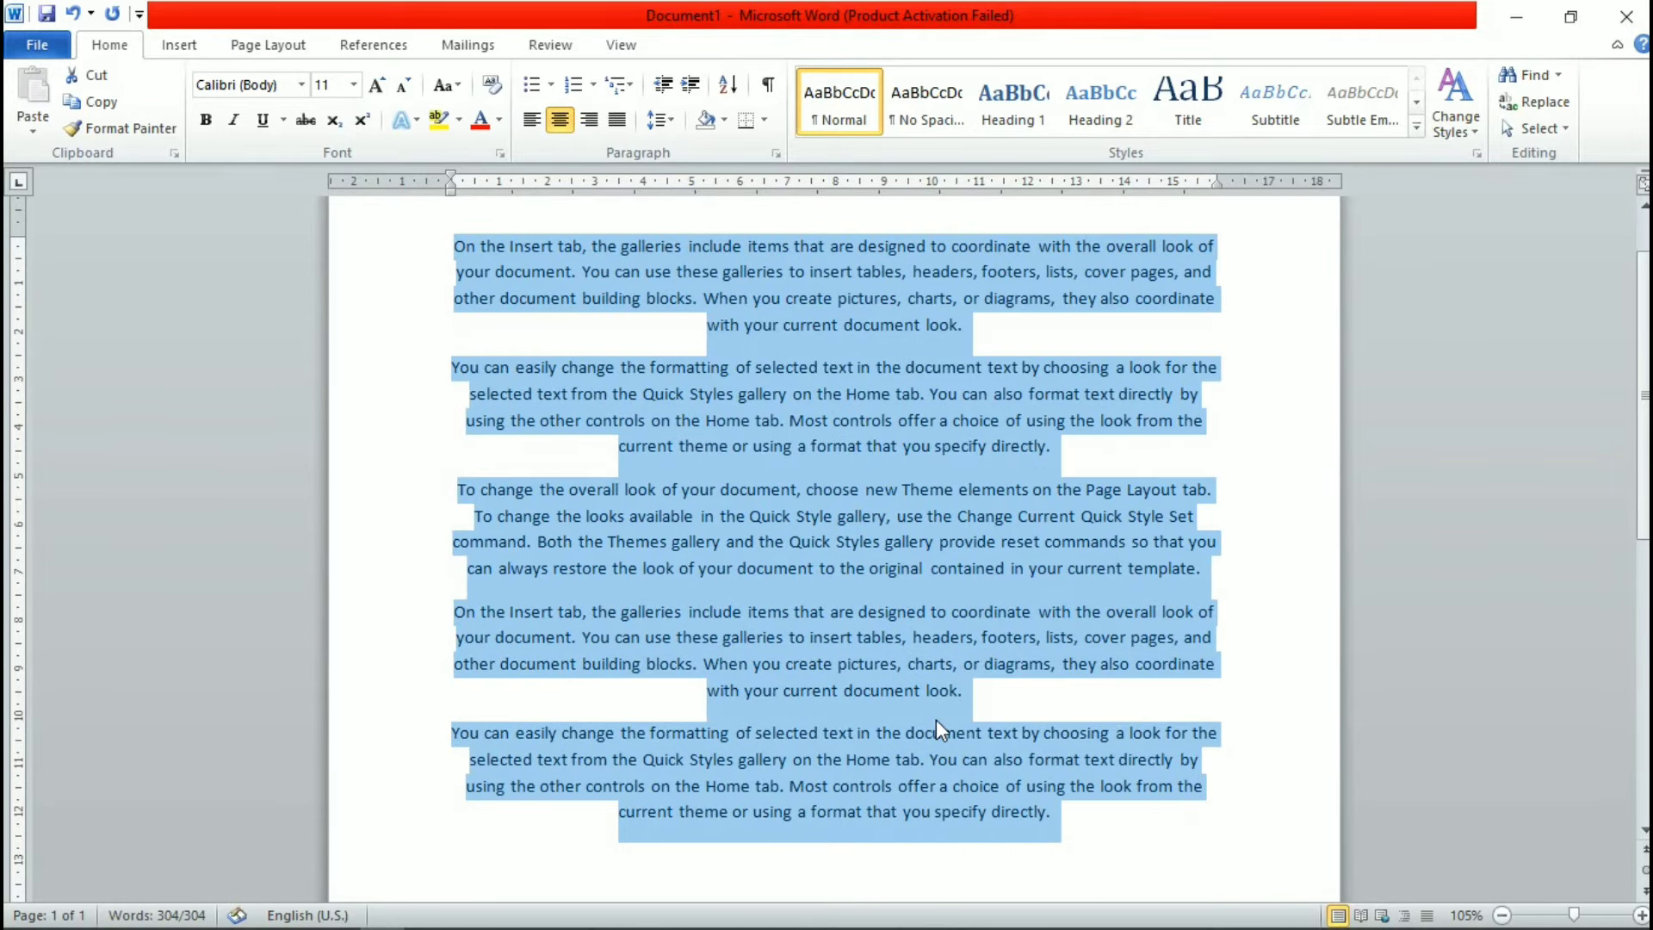
key(ctrl+j)
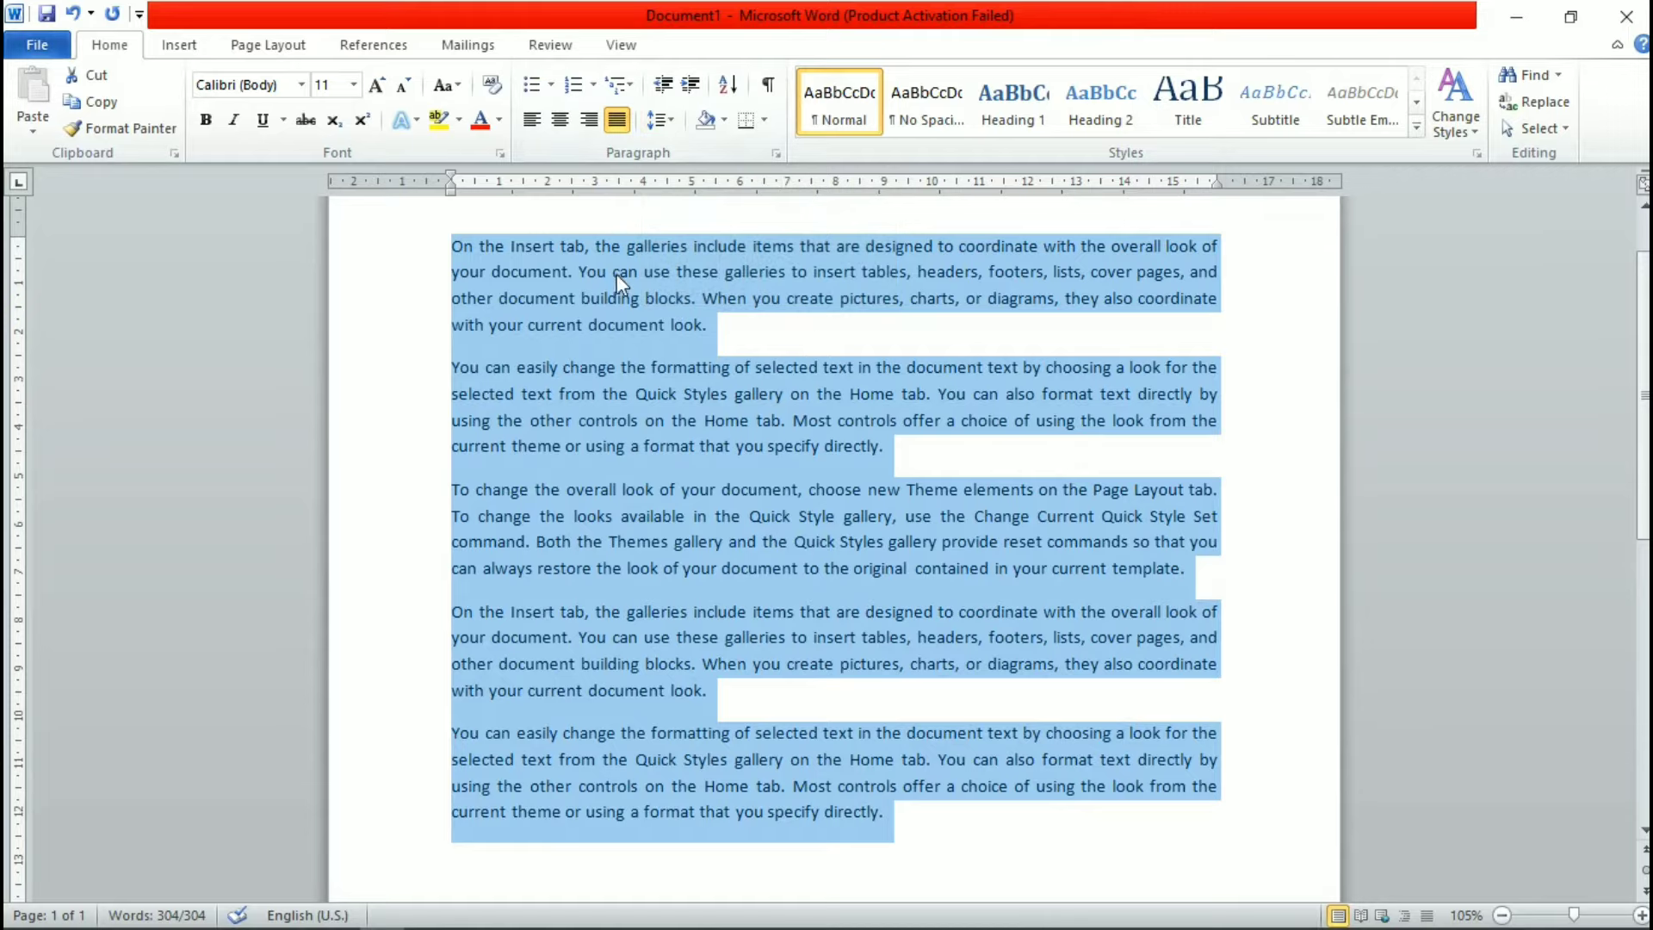
Step: Delete paragraphs two through five, restore the final period, and select the remaining paragraph
click(653, 375)
click(1008, 880)
drag(922, 825, 384, 360)
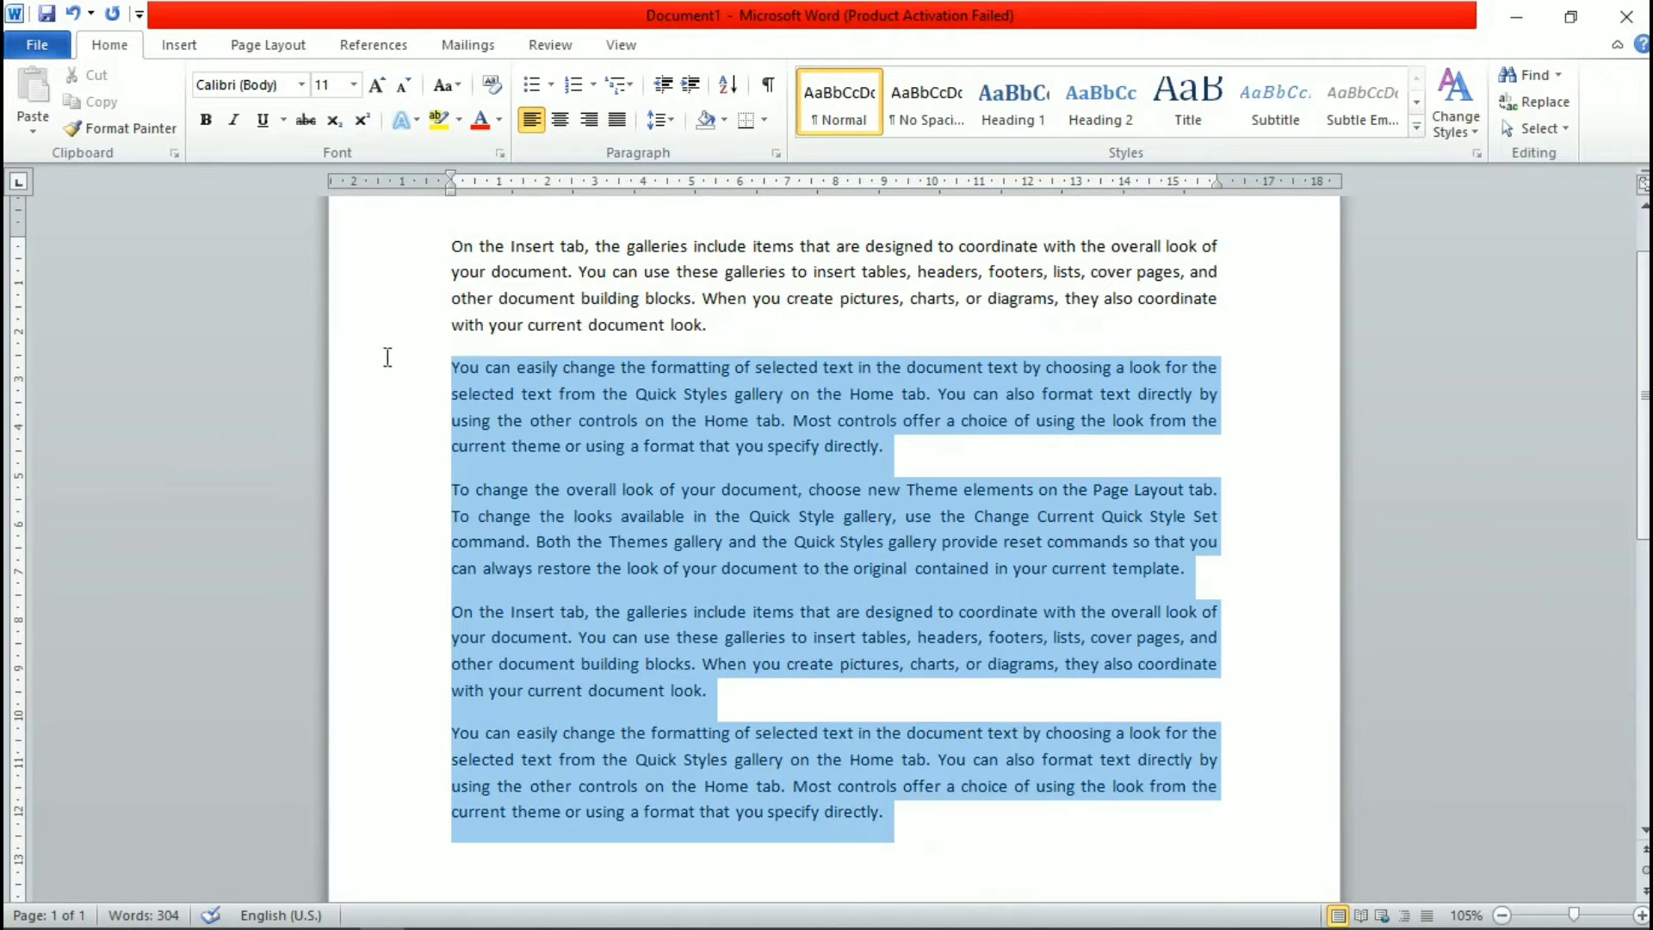
key(BackSpace)
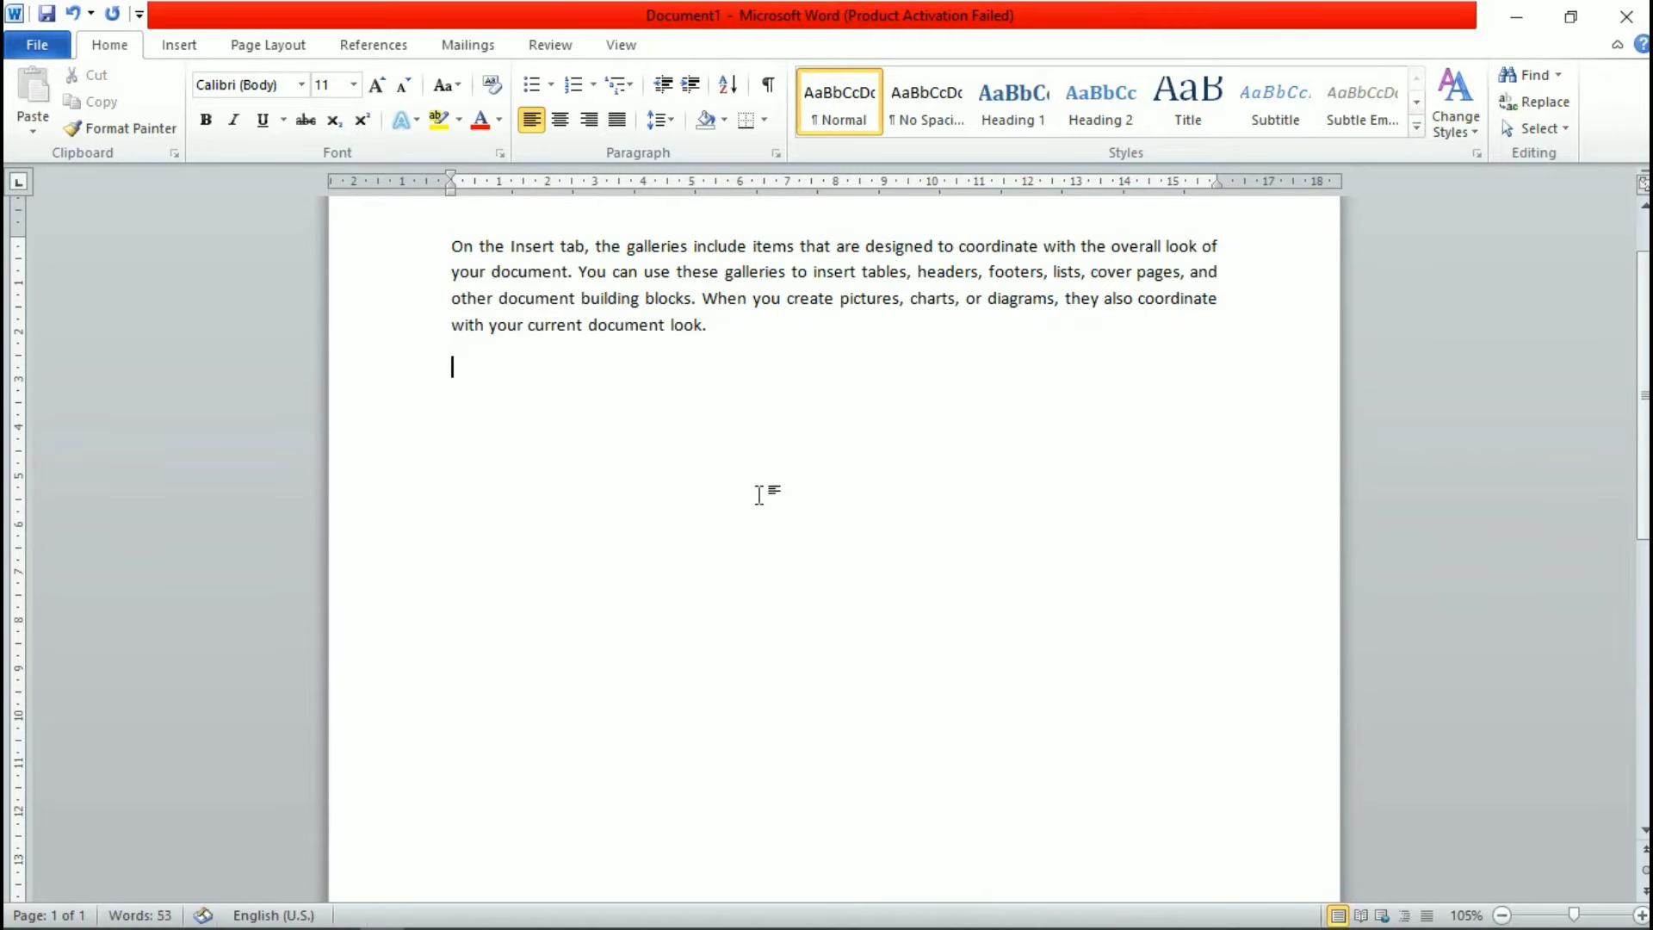
key(BackSpace)
key(BackSpace)
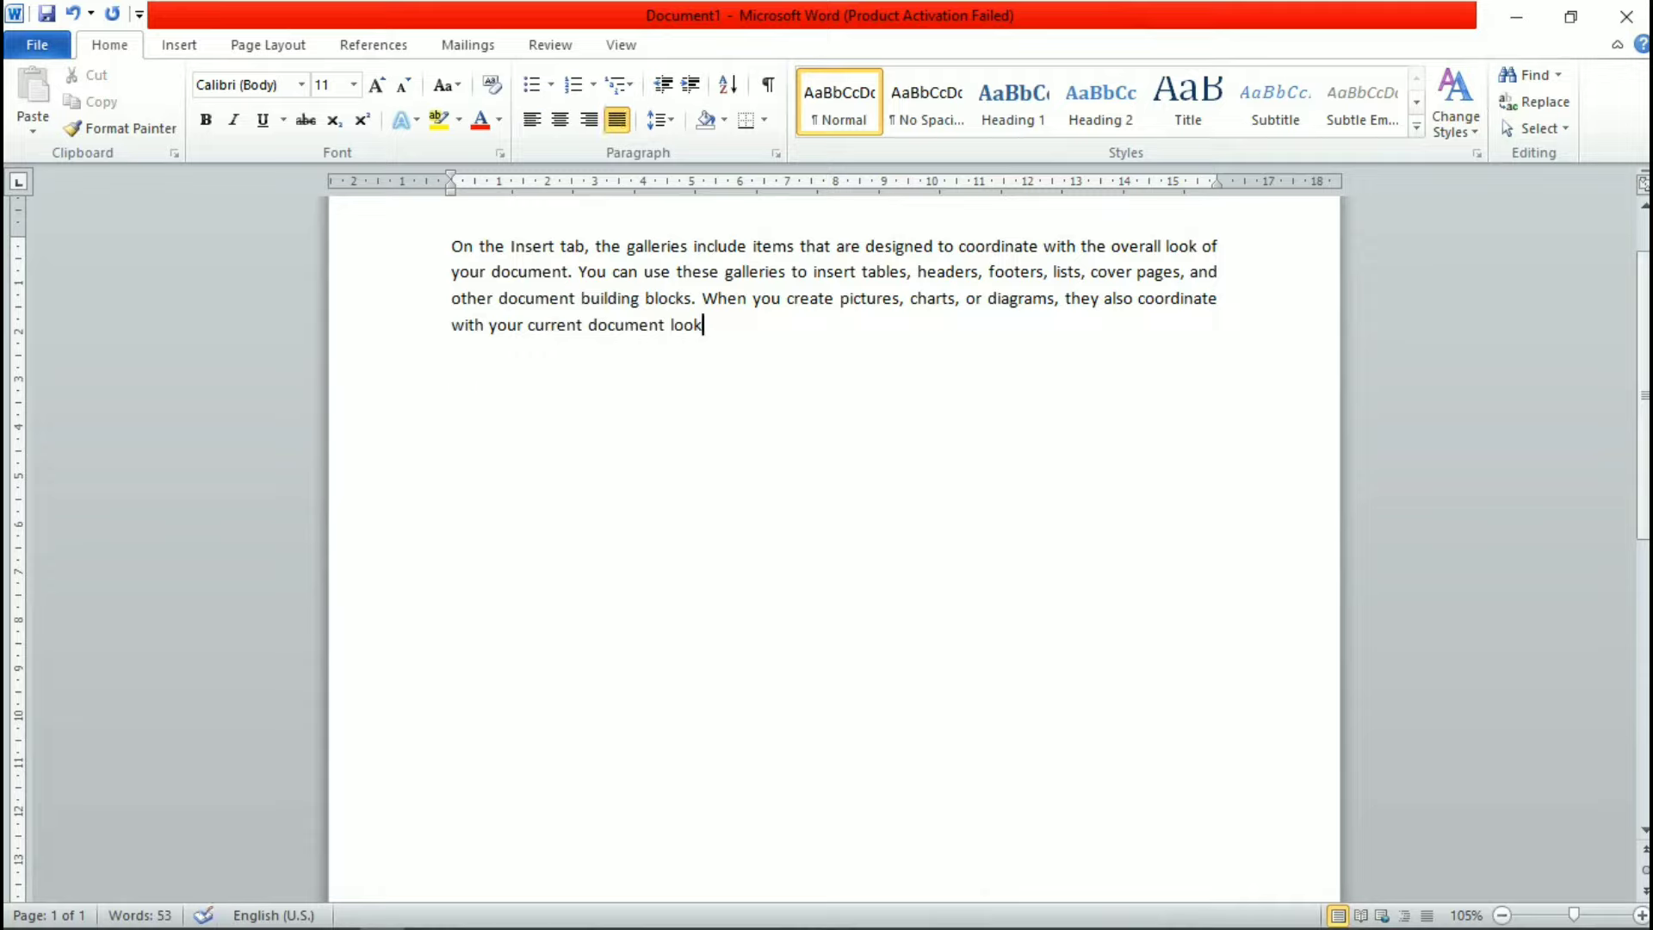
text(.)
drag(726, 325, 396, 248)
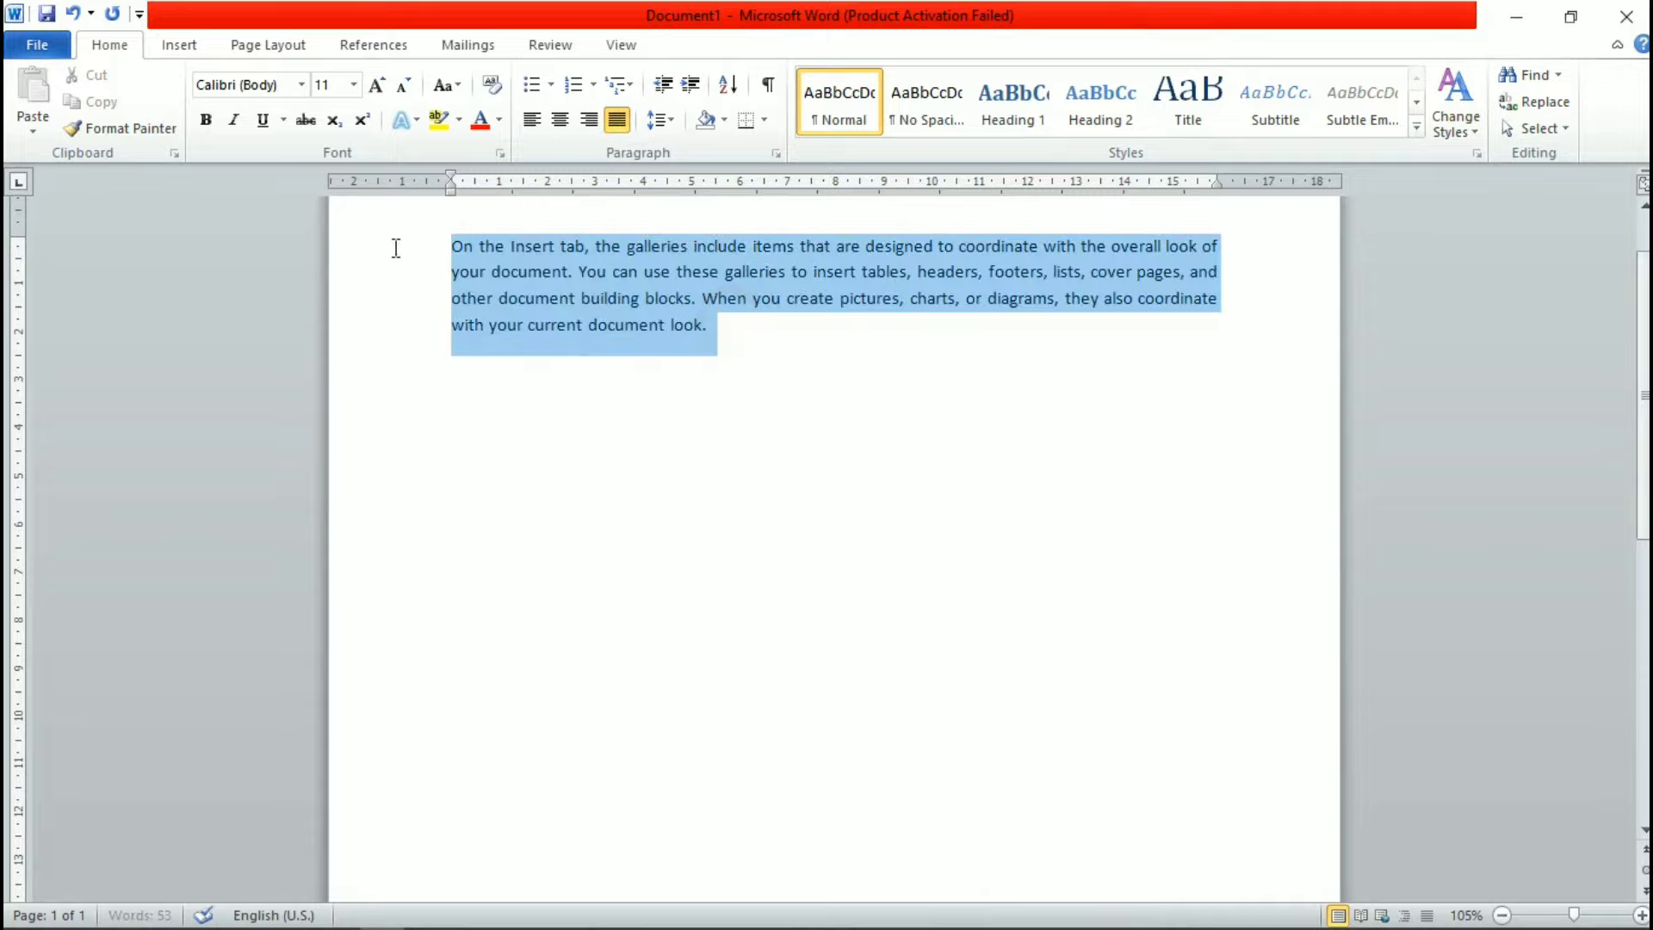
click(659, 119)
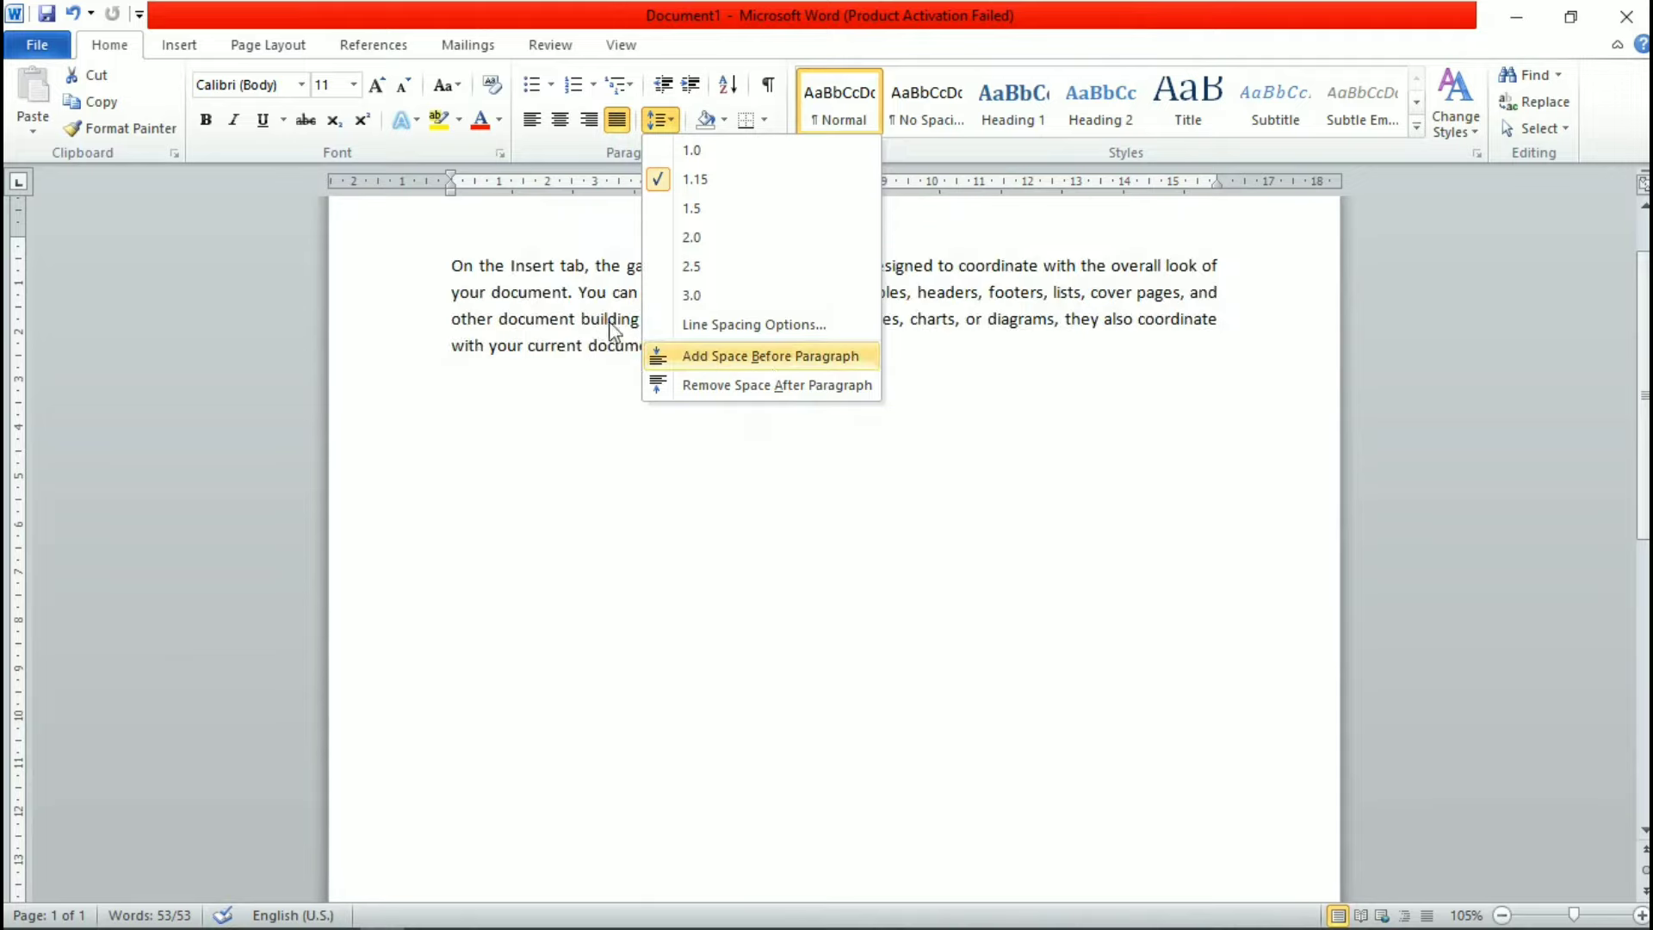
Step: Add space before the paragraph, then remove the space before and after it
click(768, 356)
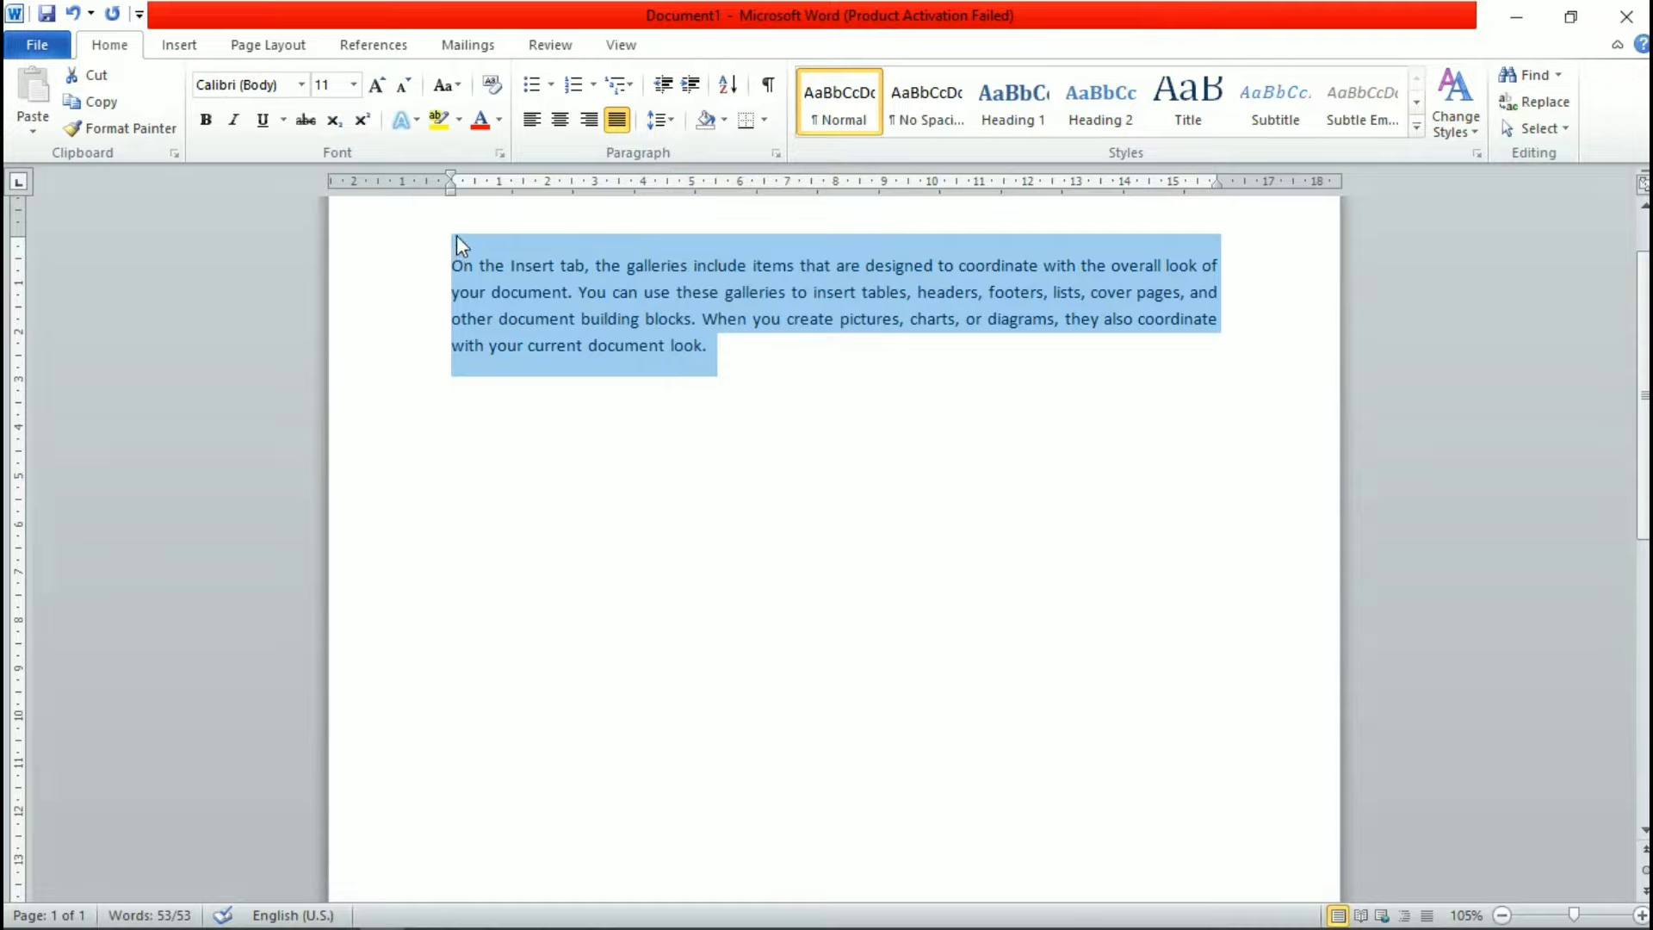
click(652, 128)
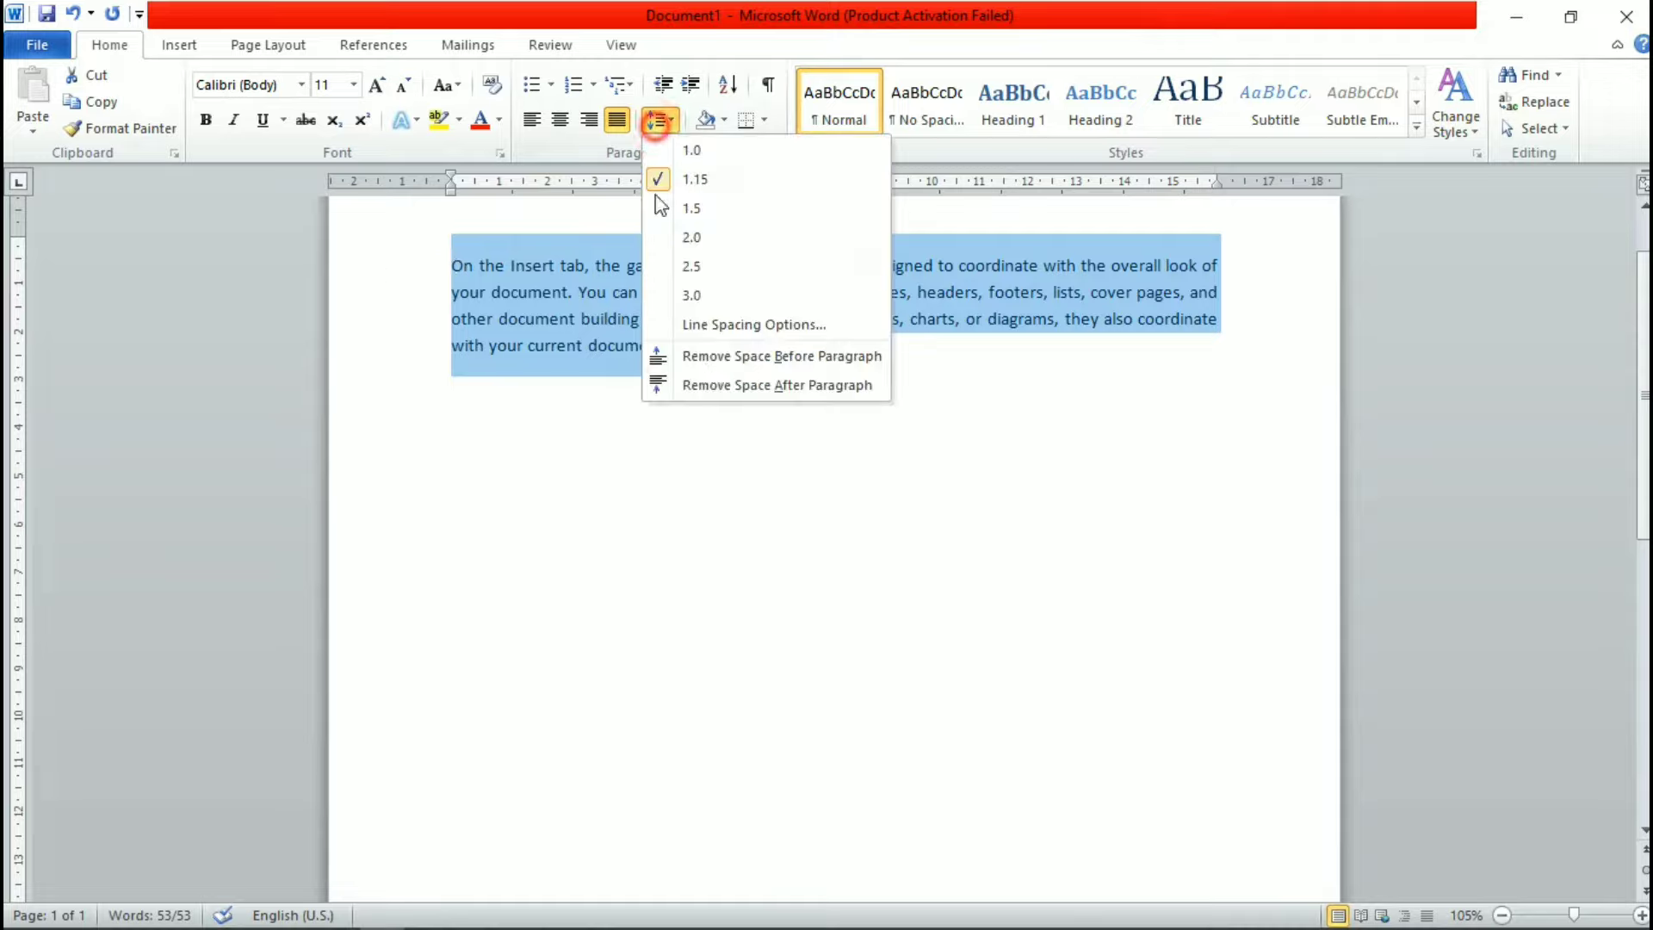
click(715, 358)
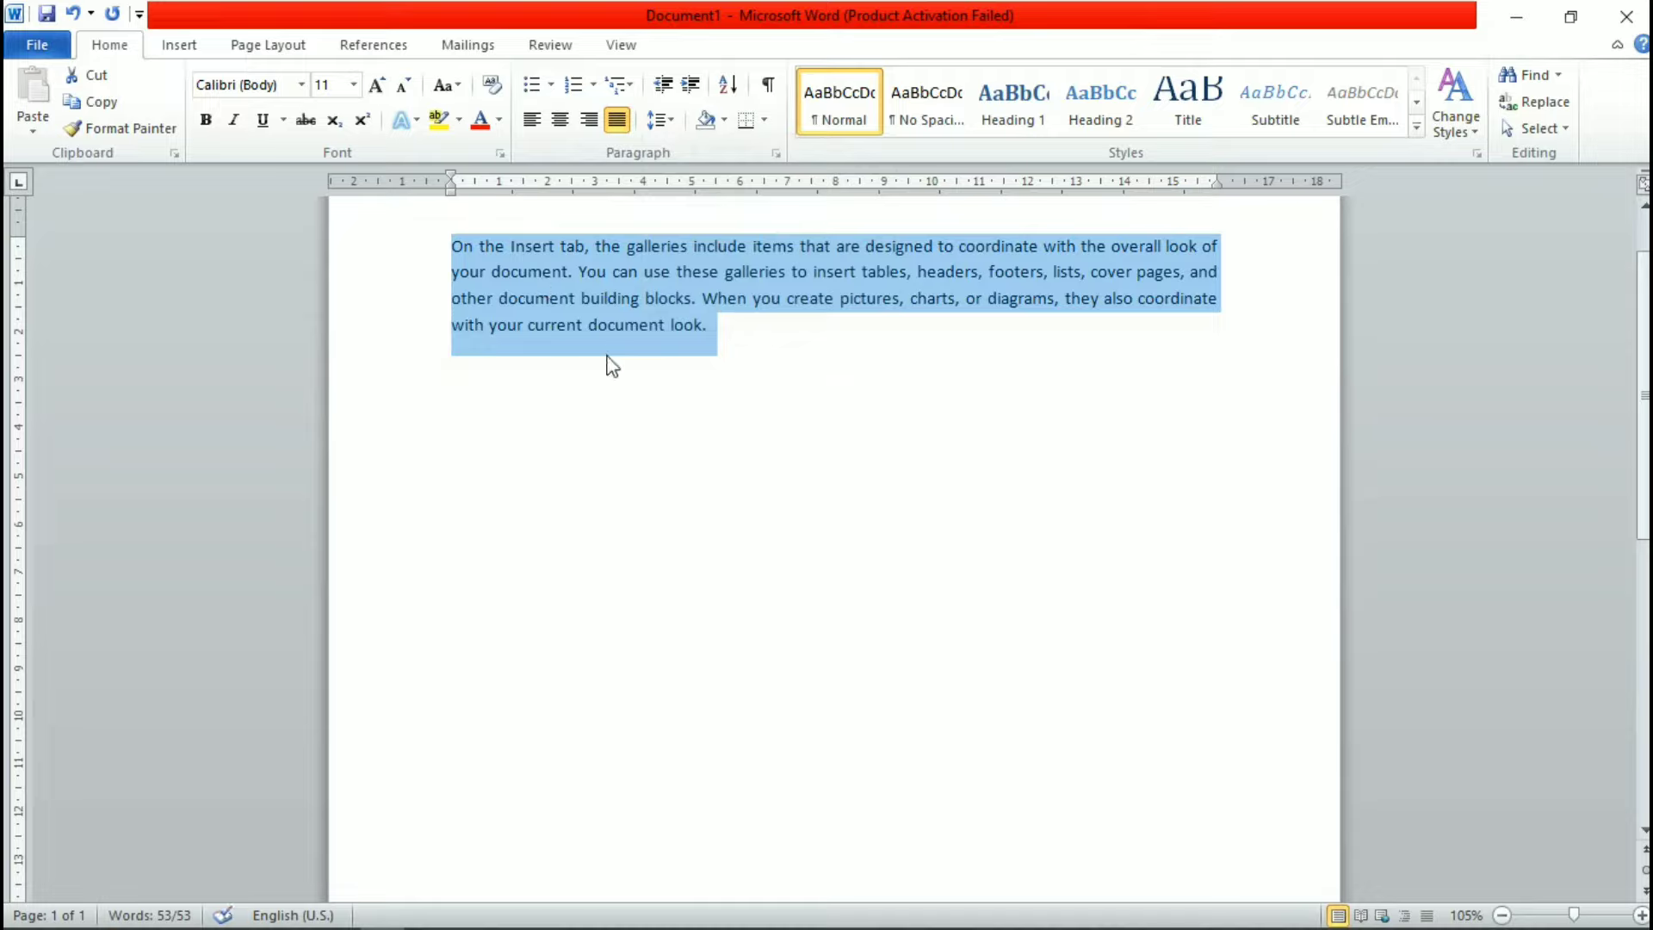
click(660, 120)
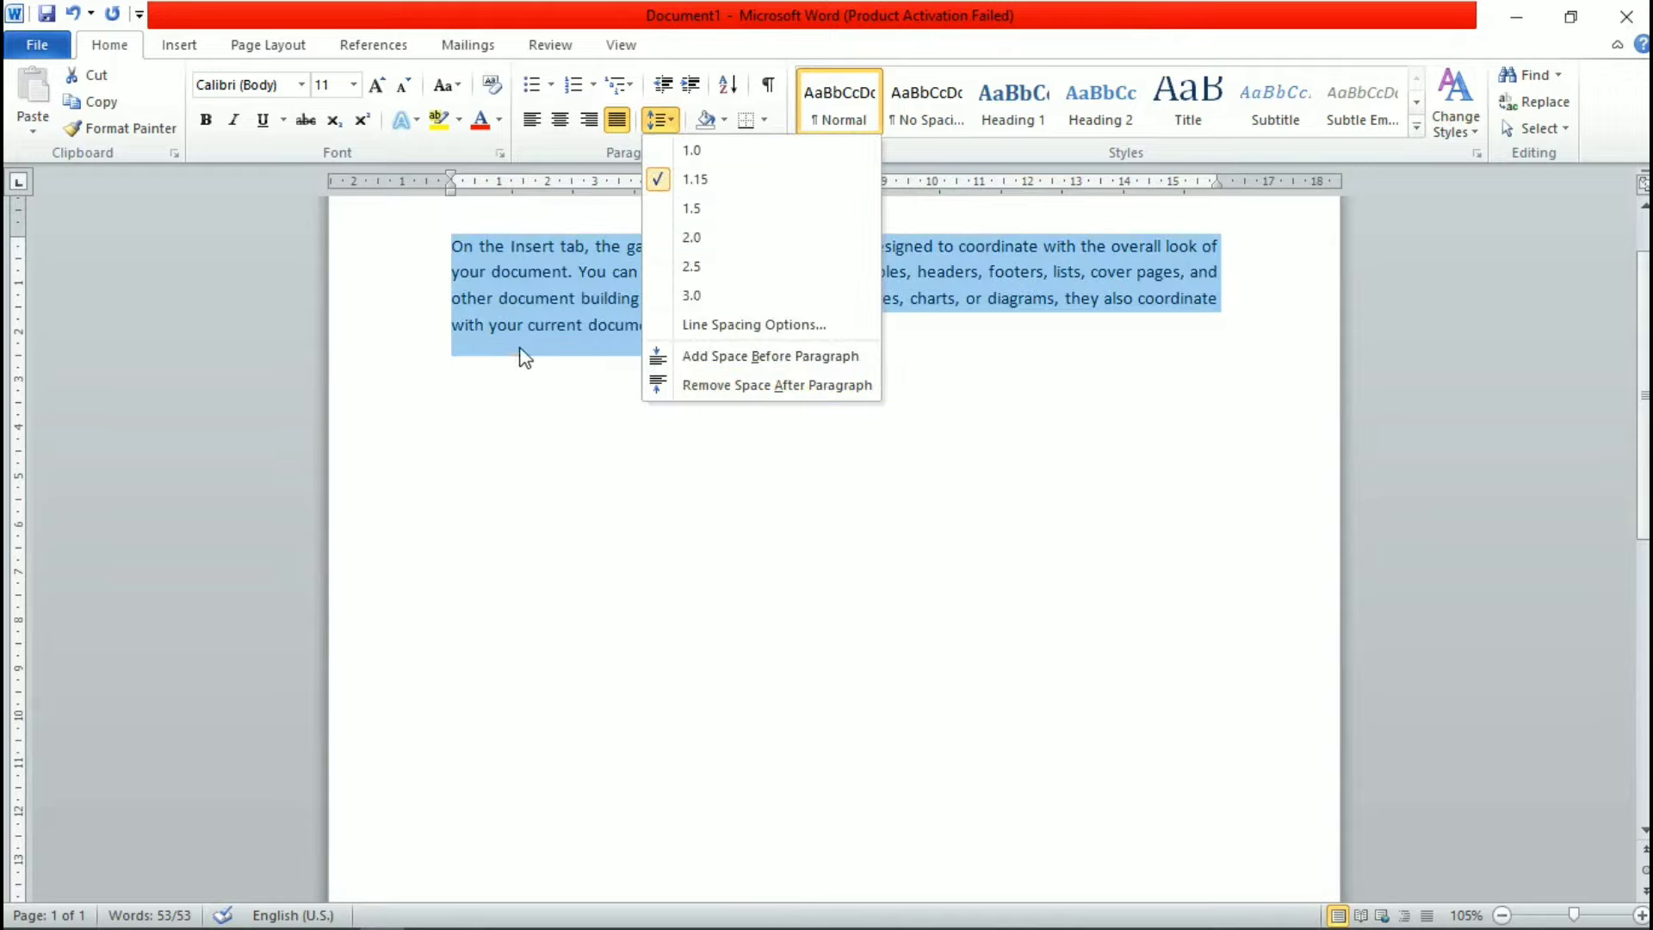
click(745, 386)
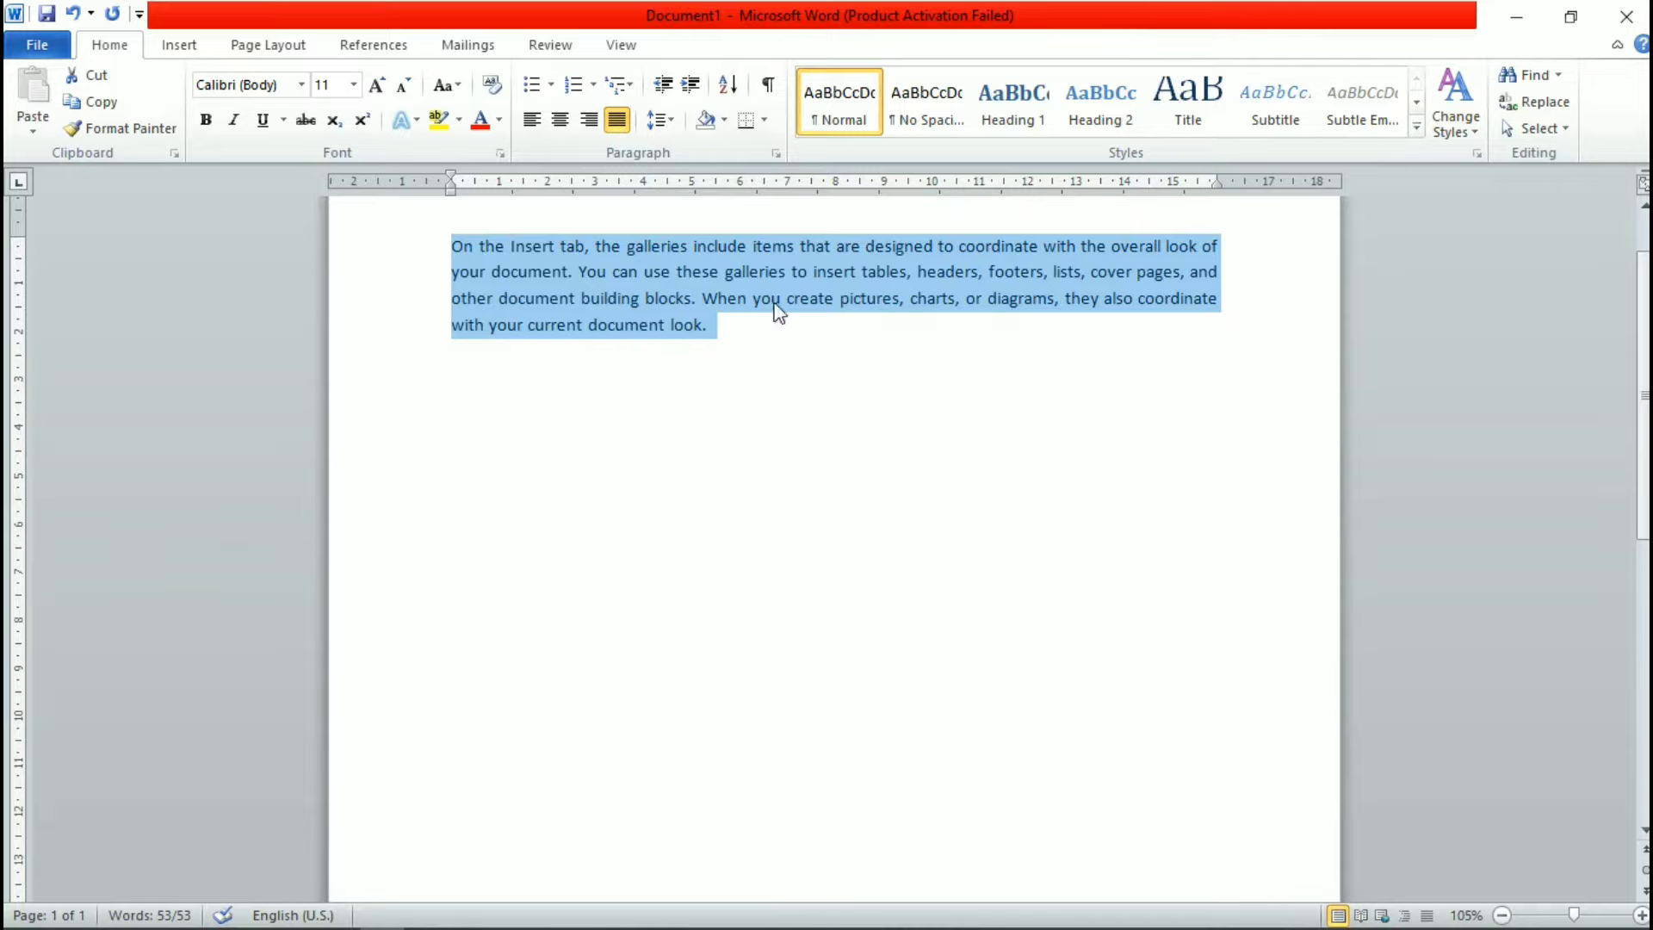
click(661, 120)
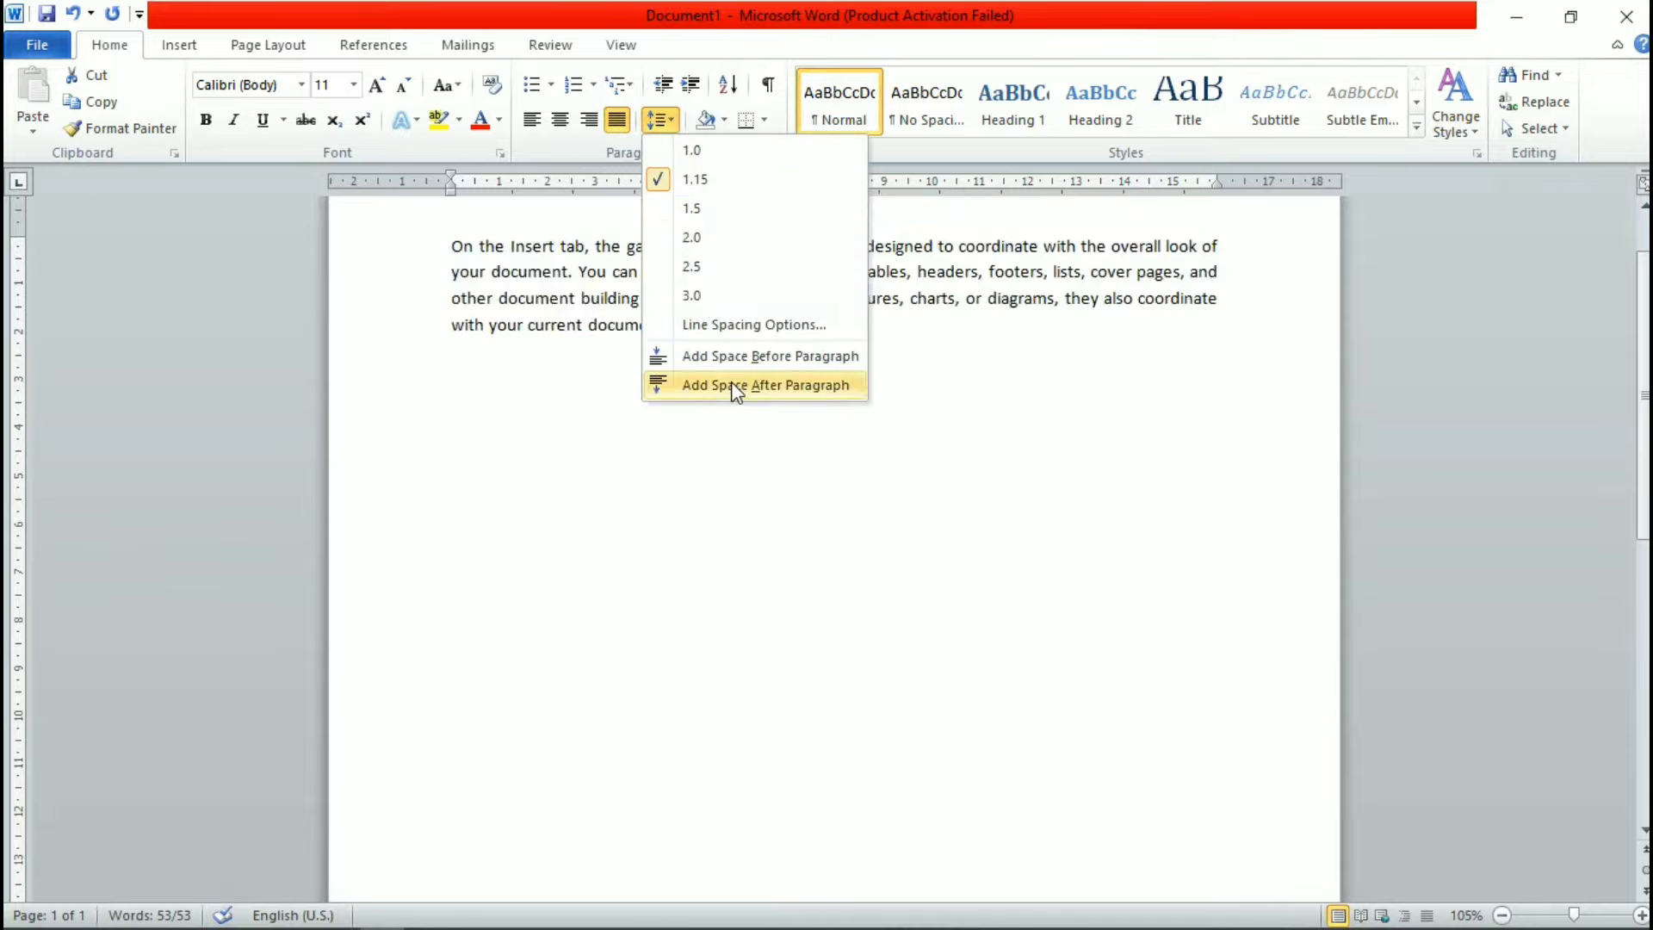
click(972, 345)
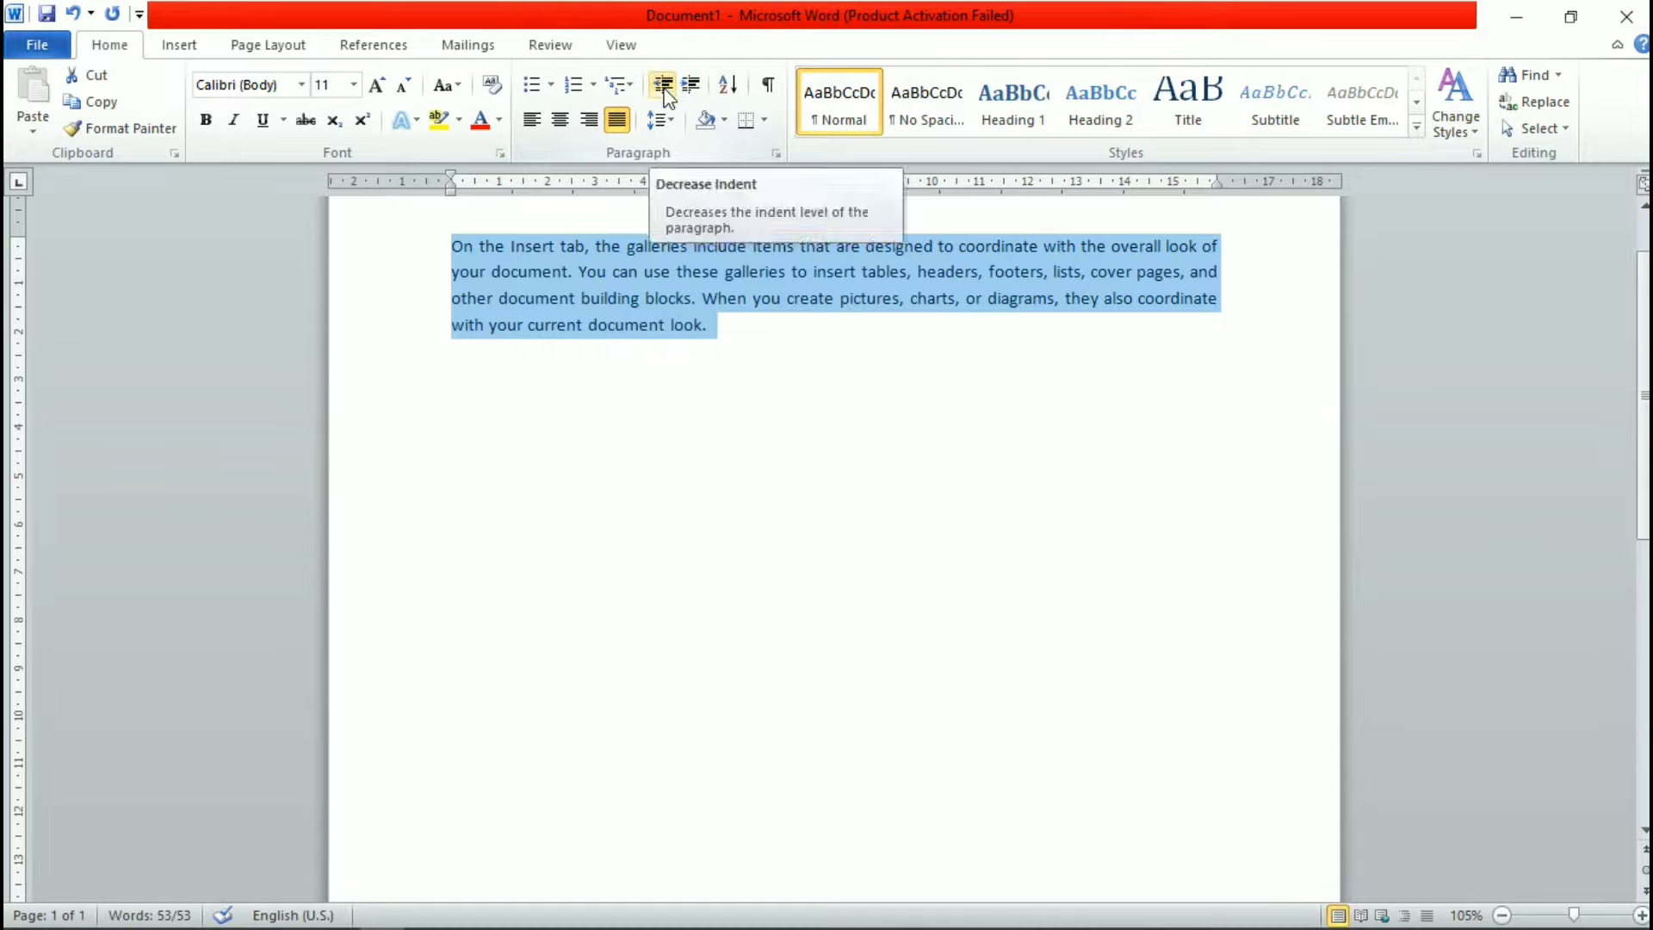
Step: Indent the paragraph several steps, then bring it back flush to the left margin
click(697, 85)
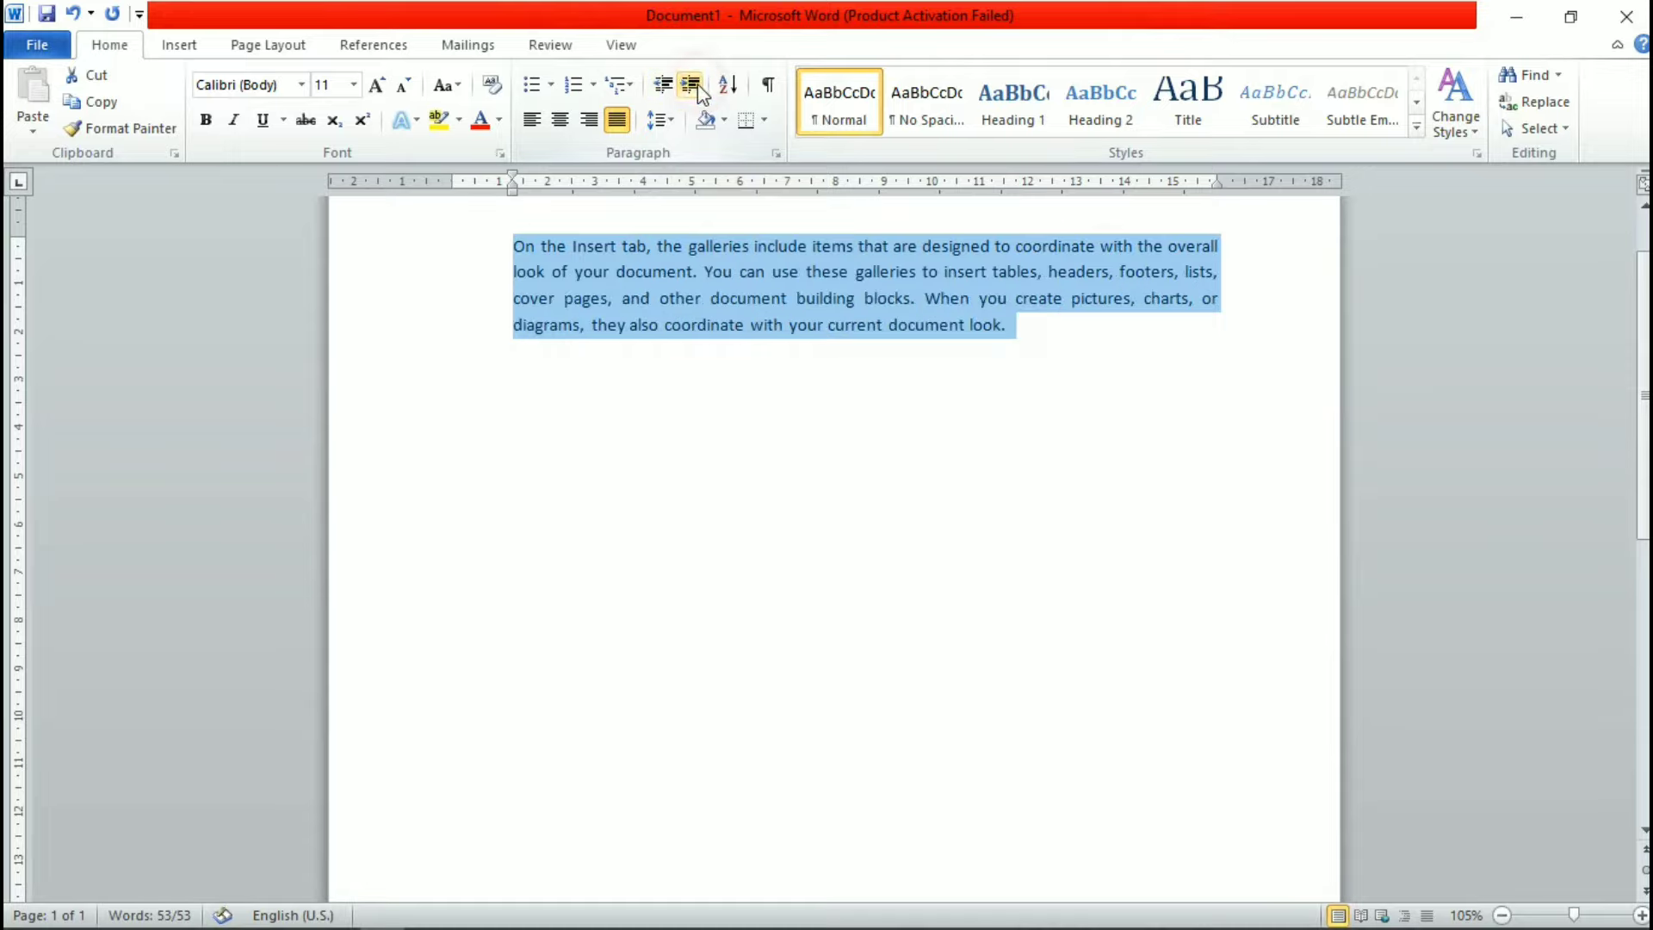
click(697, 84)
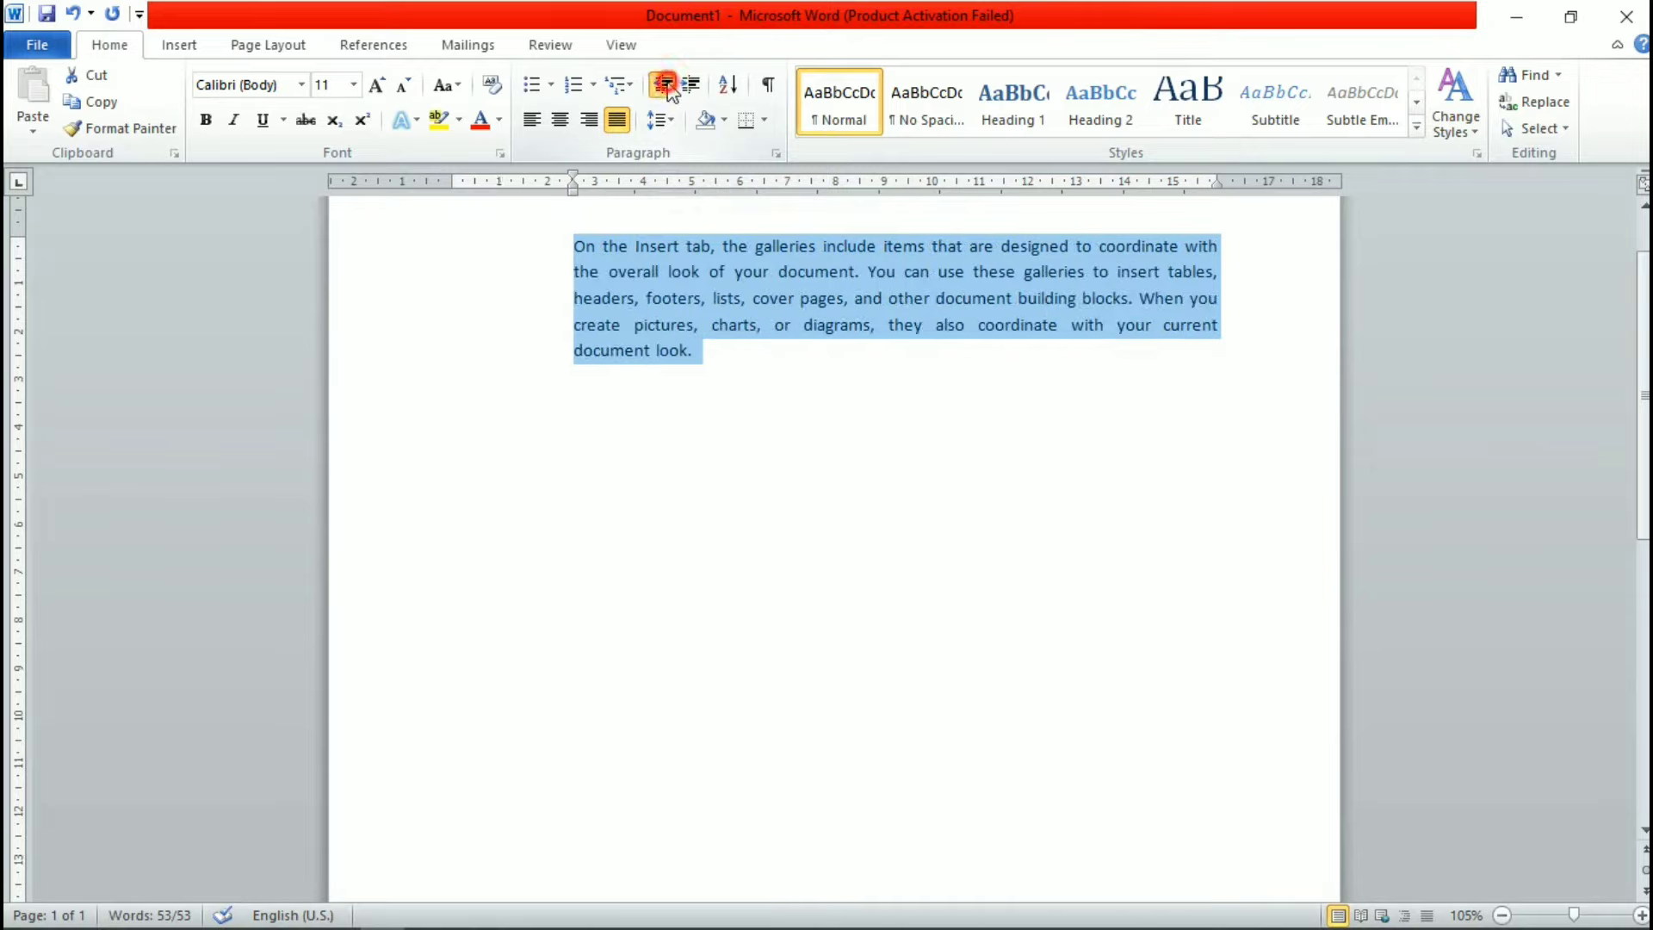
click(671, 91)
click(670, 91)
click(688, 86)
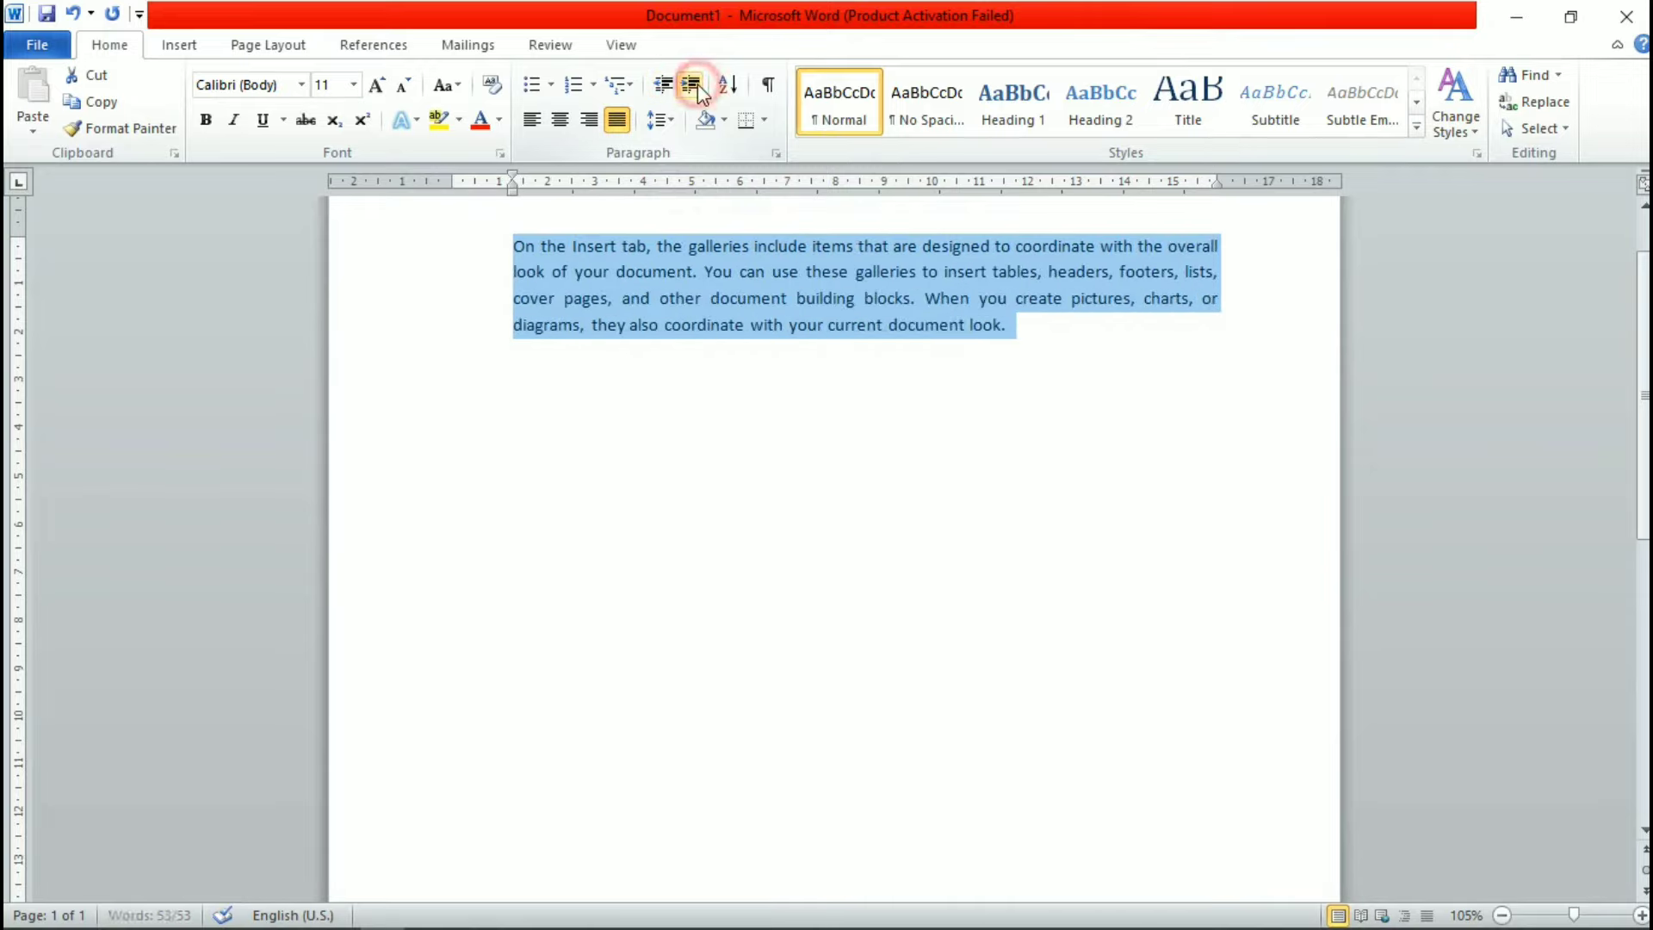
click(699, 89)
click(699, 86)
click(662, 86)
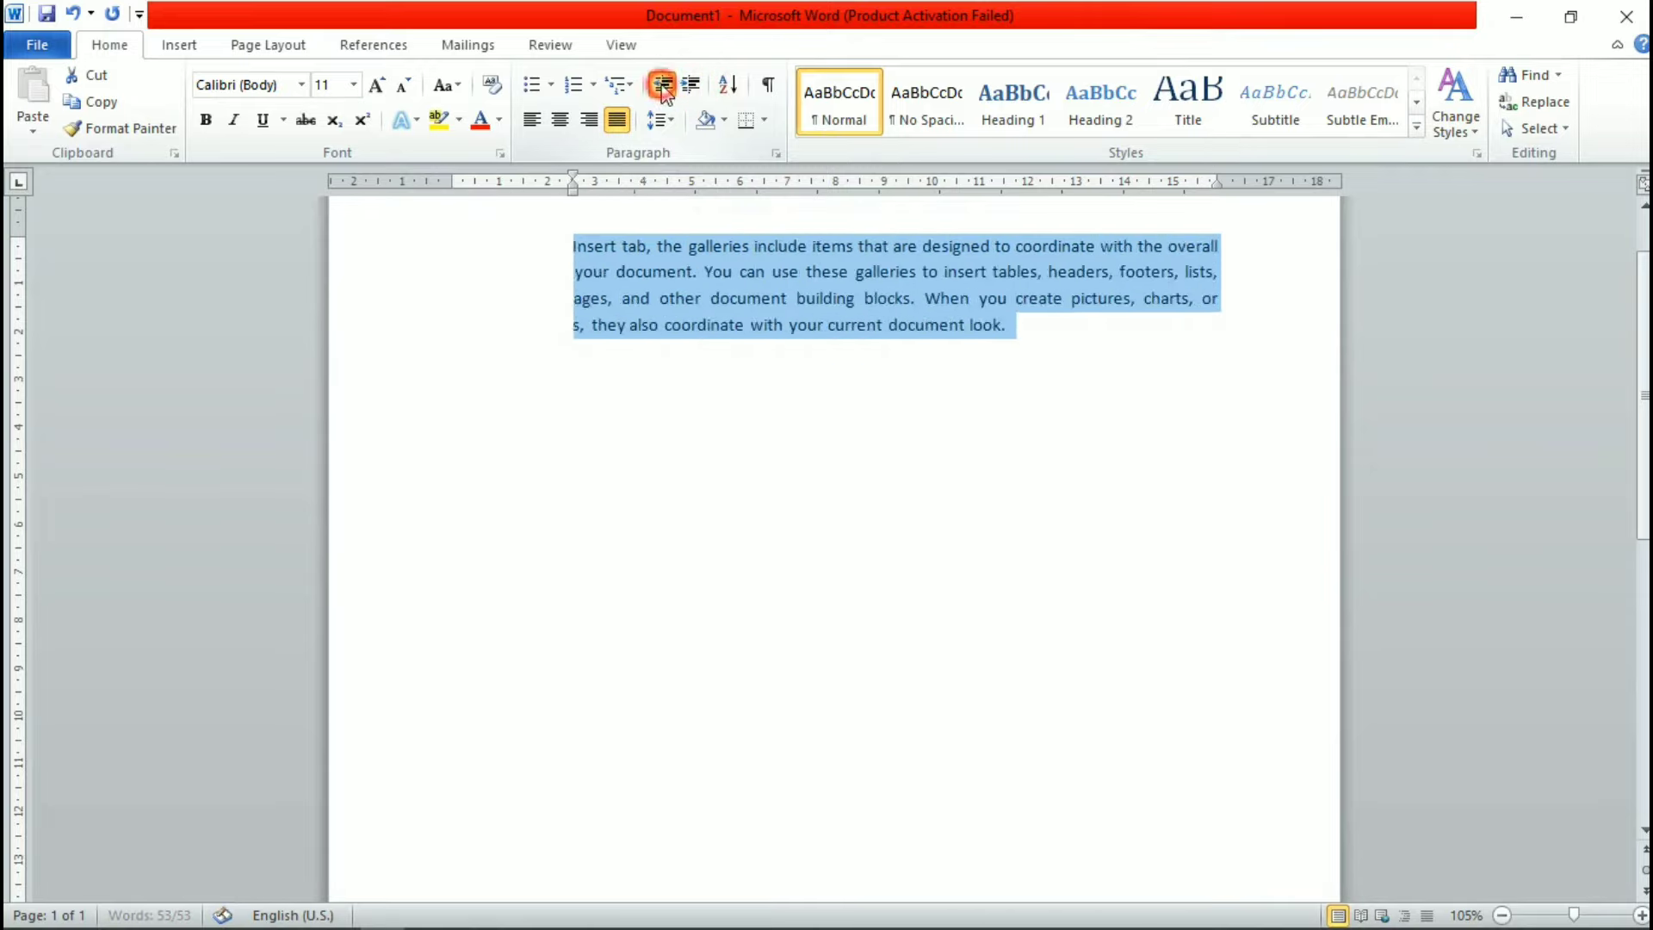
click(662, 86)
click(662, 86)
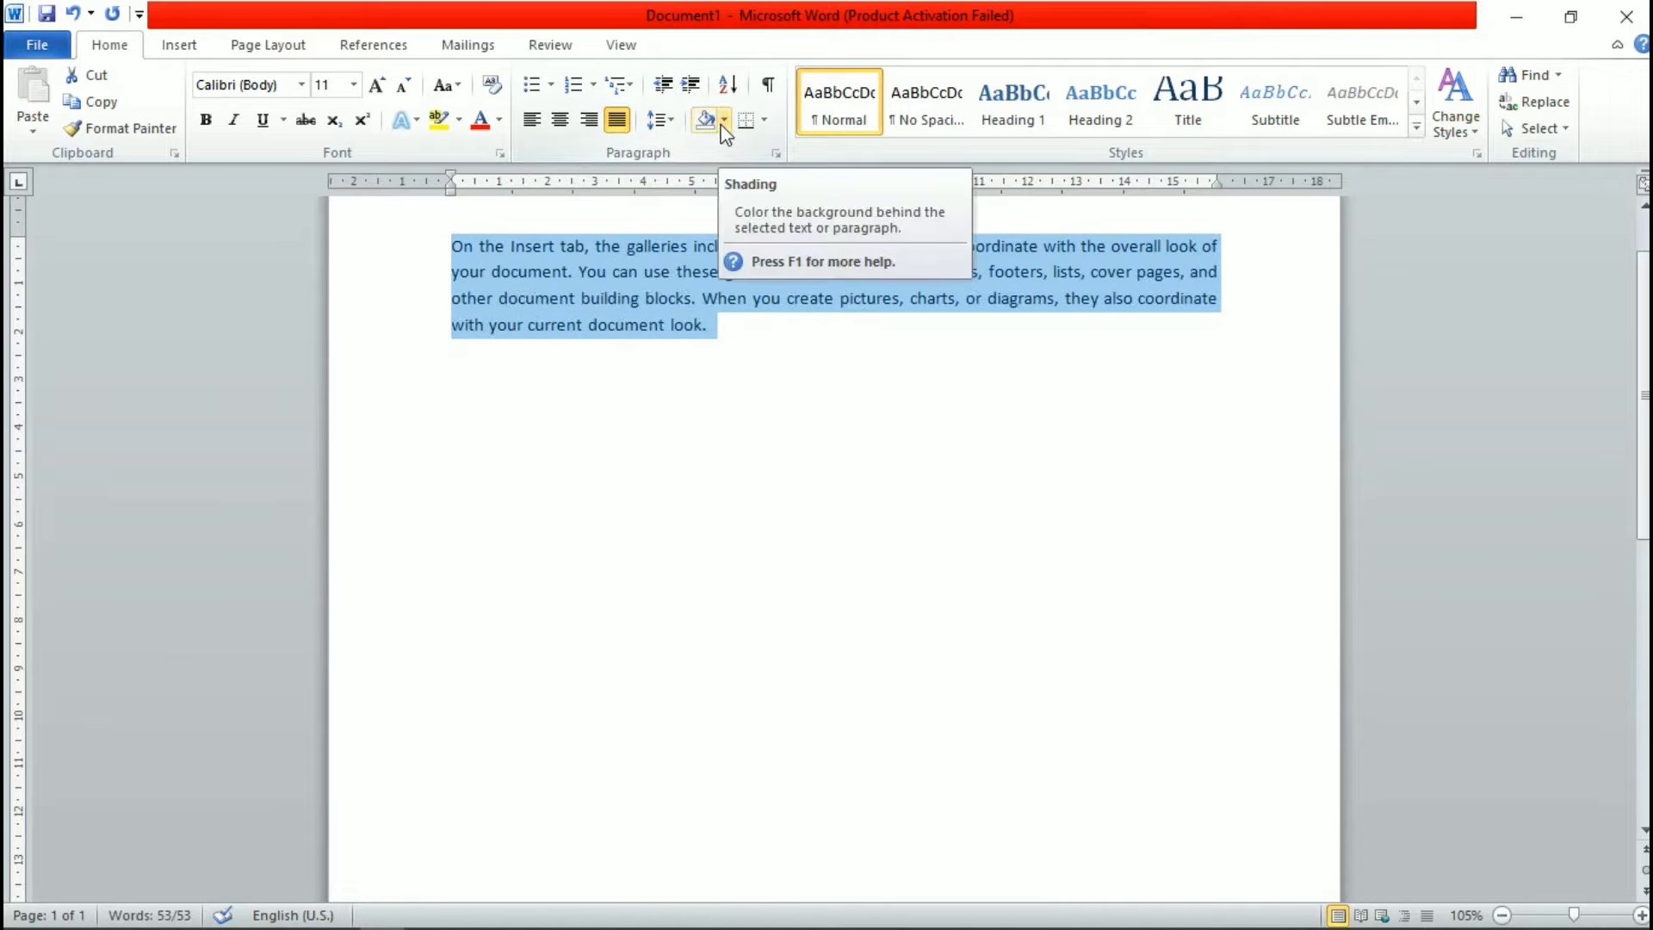
click(782, 343)
Step: Clear the paragraph and add a light blue shaded, centered test line 'gjhgjh'
key(ctrl+z)
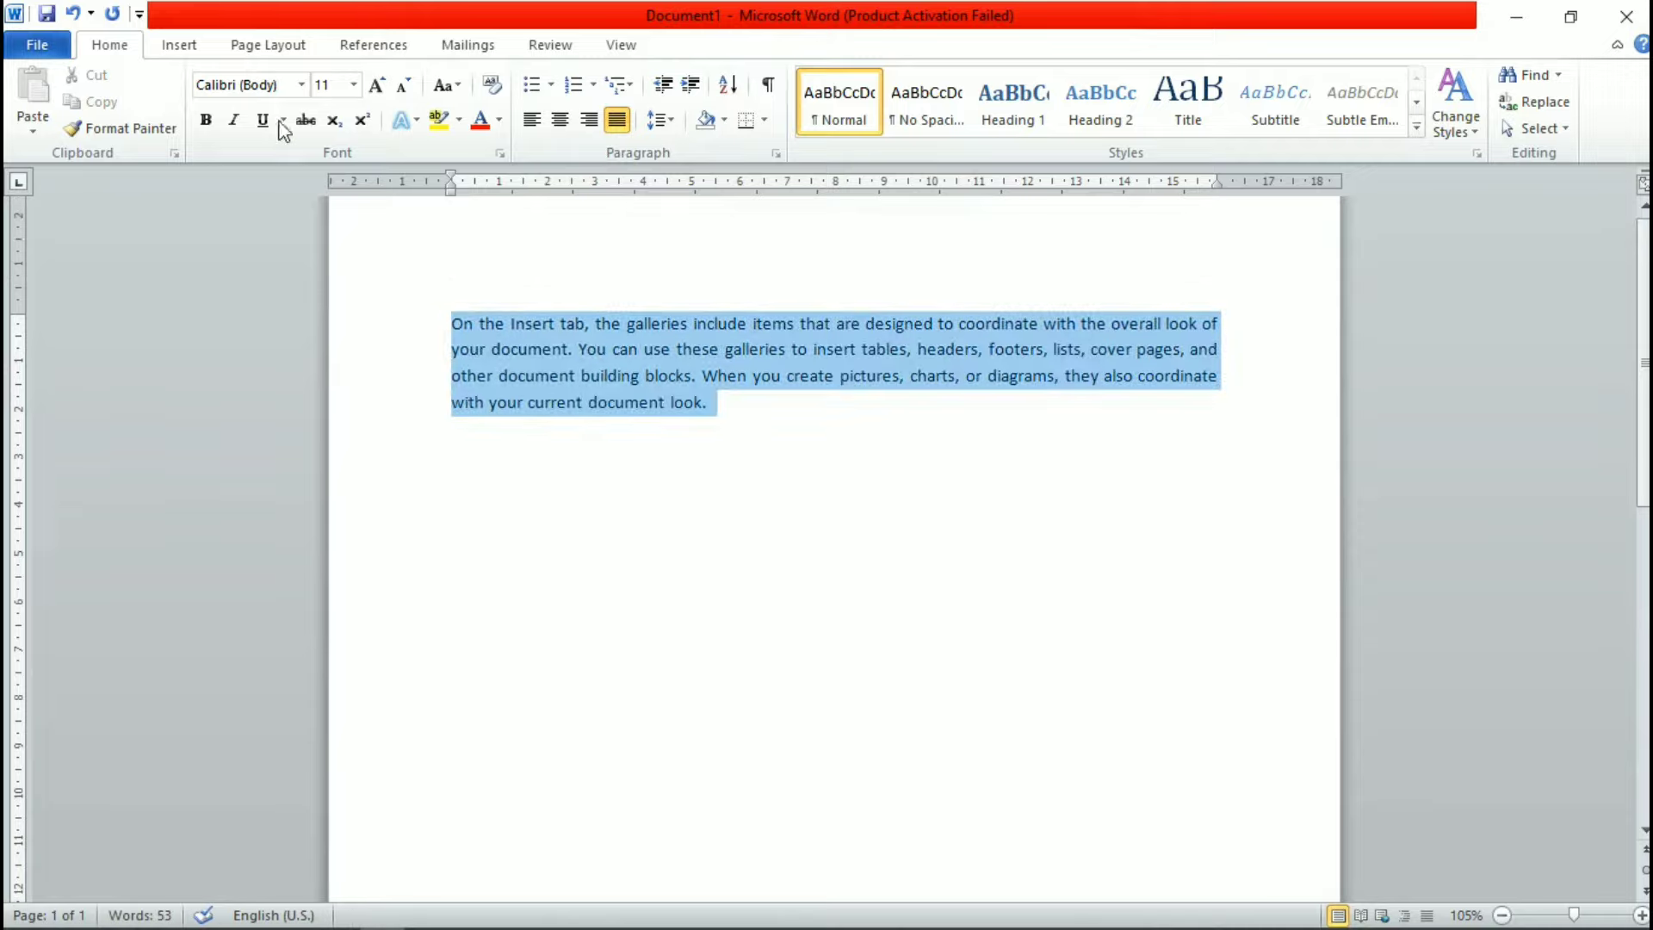
key(Delete)
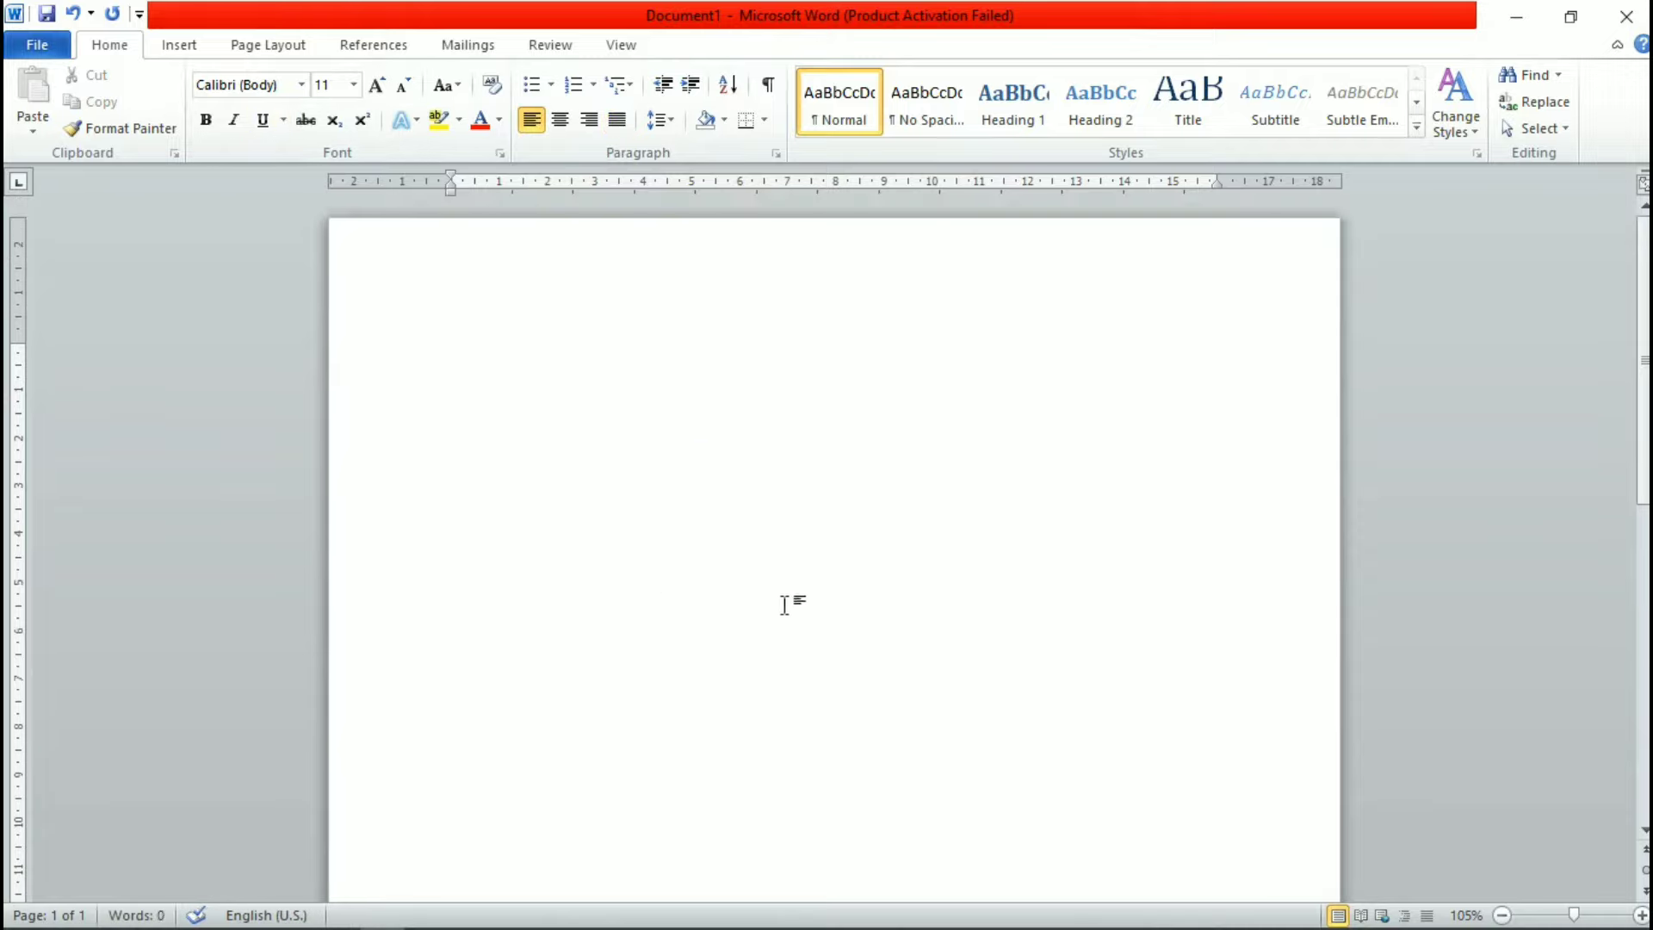
click(537, 323)
click(725, 122)
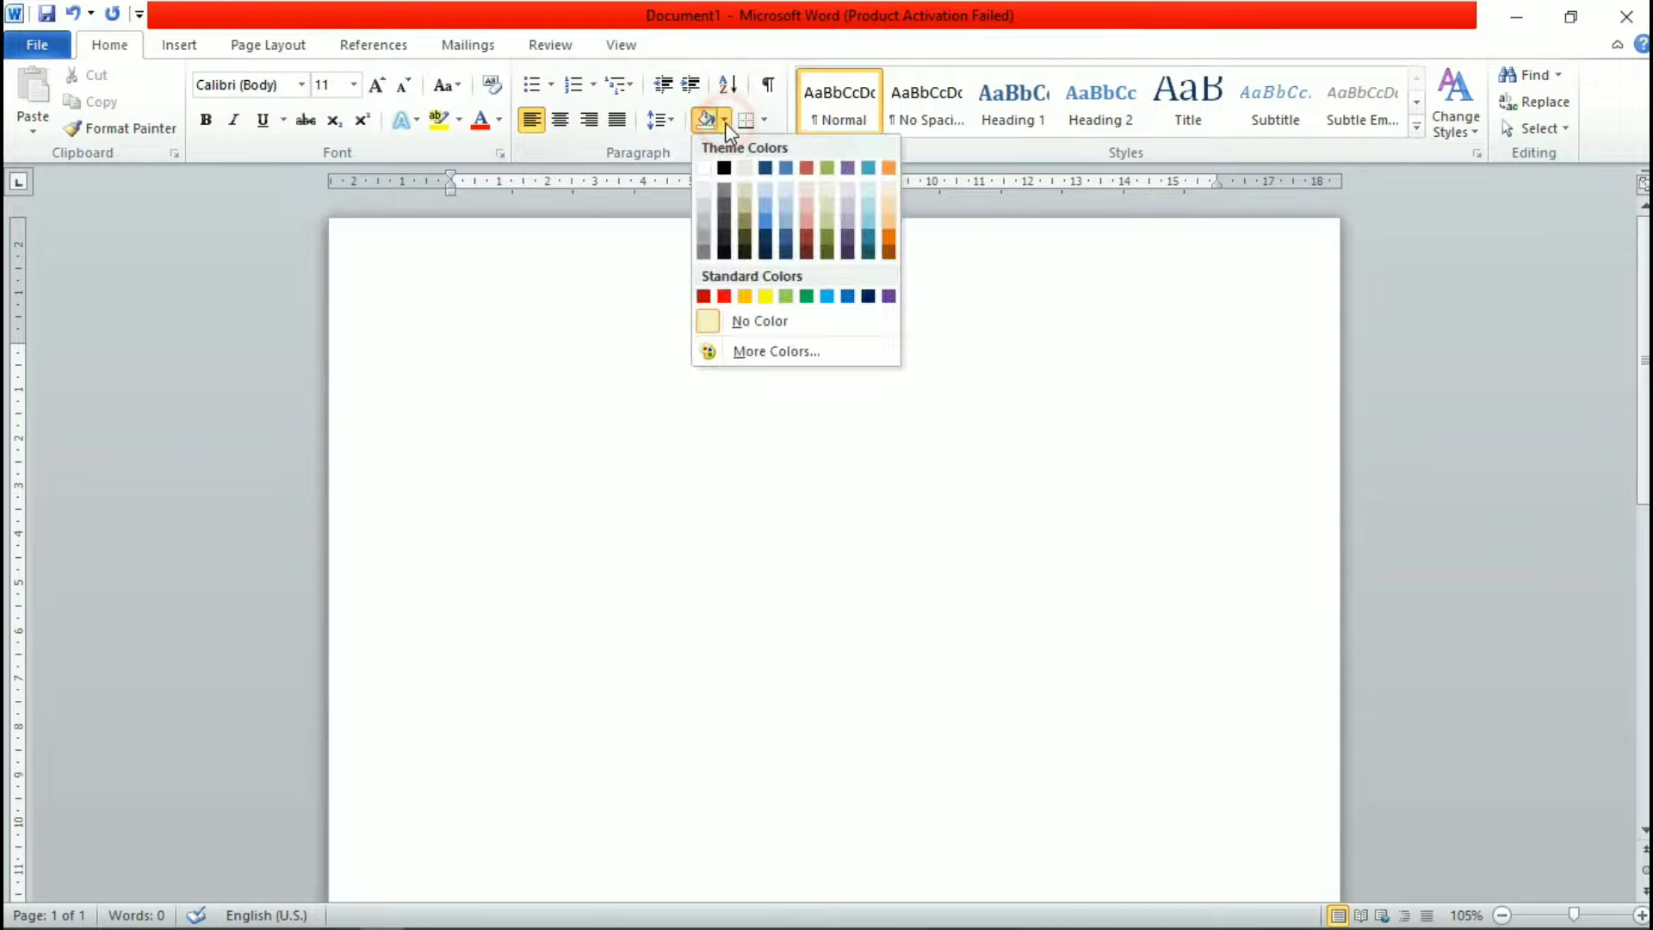
click(831, 299)
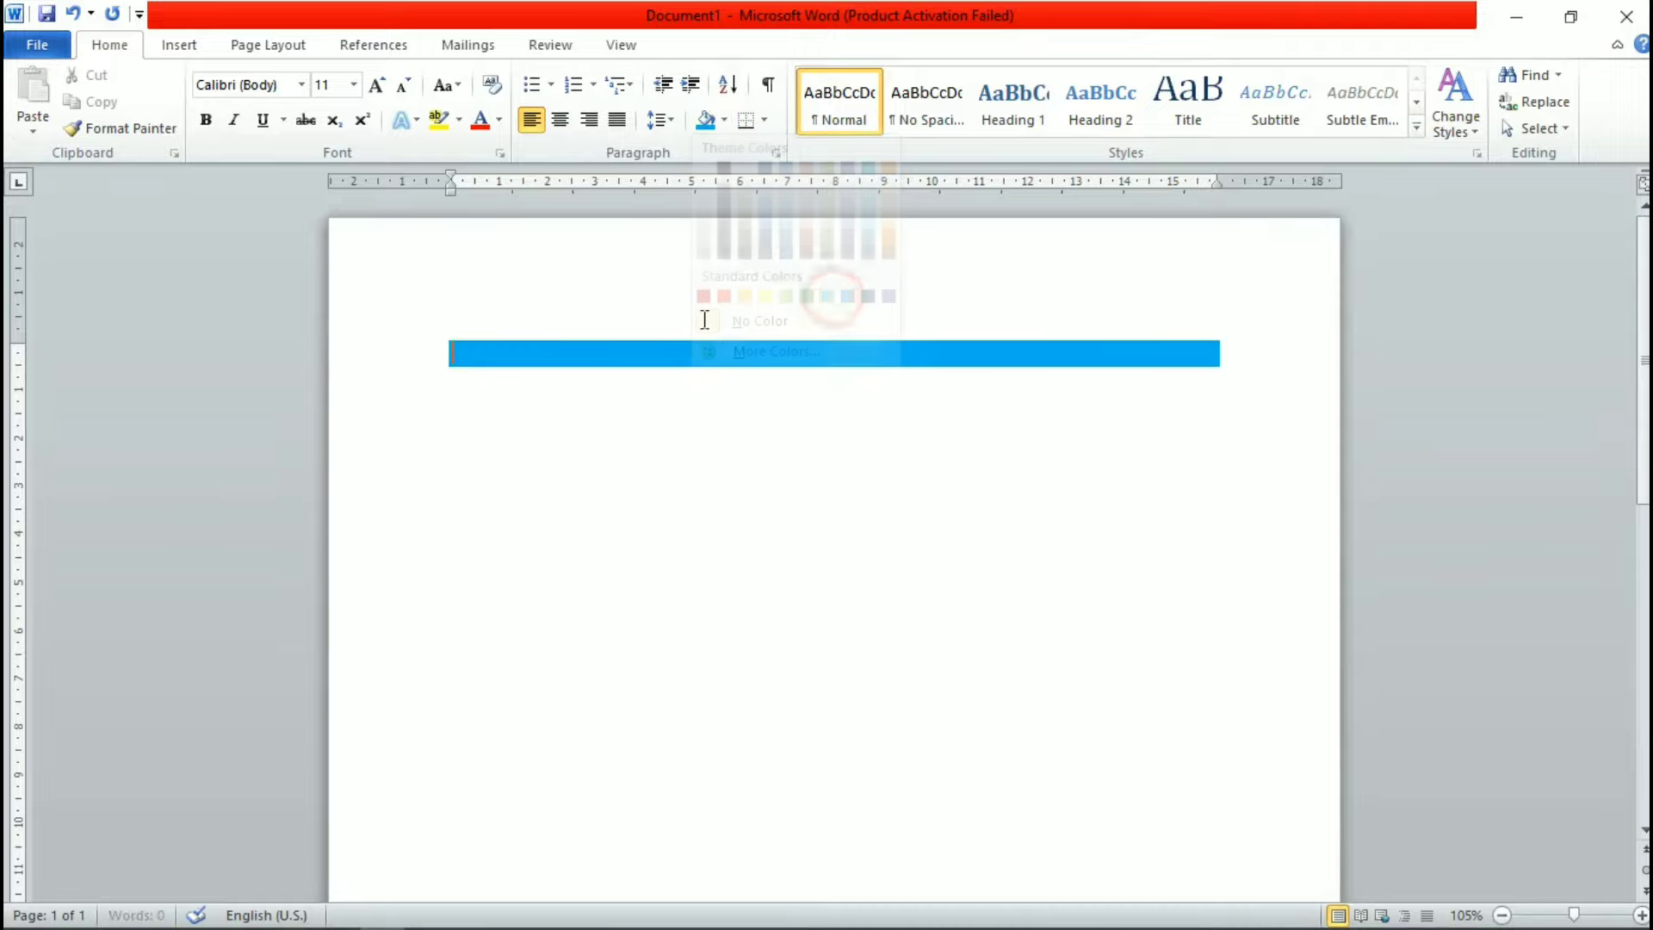
text(gjhgjh)
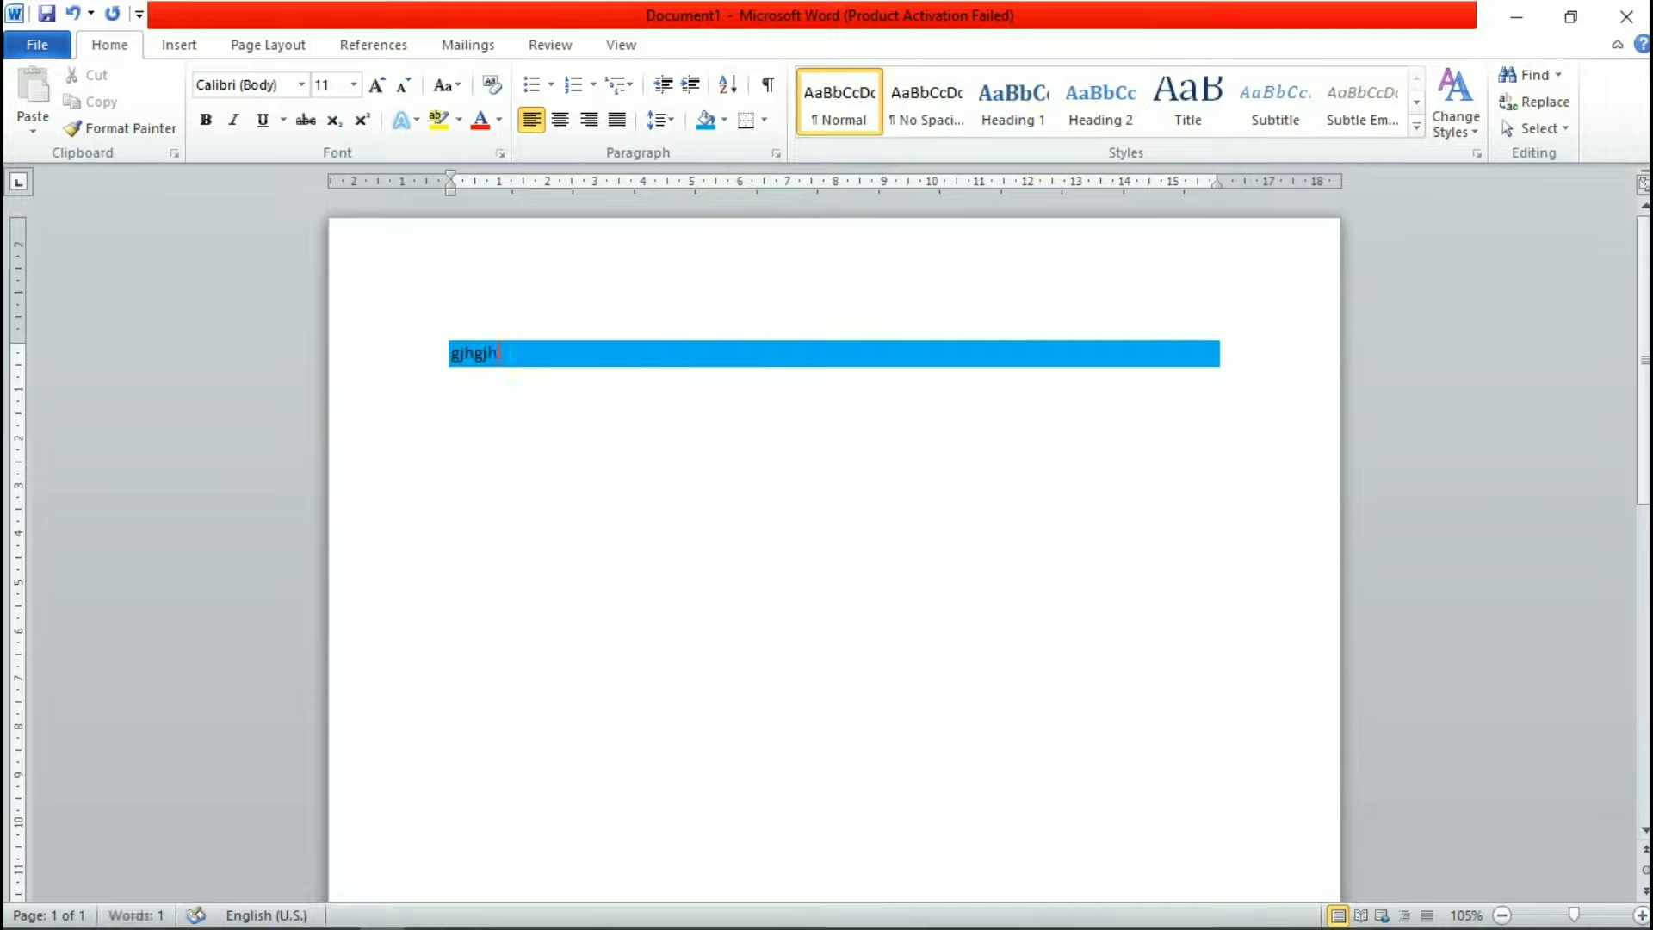
key(ctrl+e)
Step: Delete the shaded test line and enter the =rand() sample-text command
click(1041, 546)
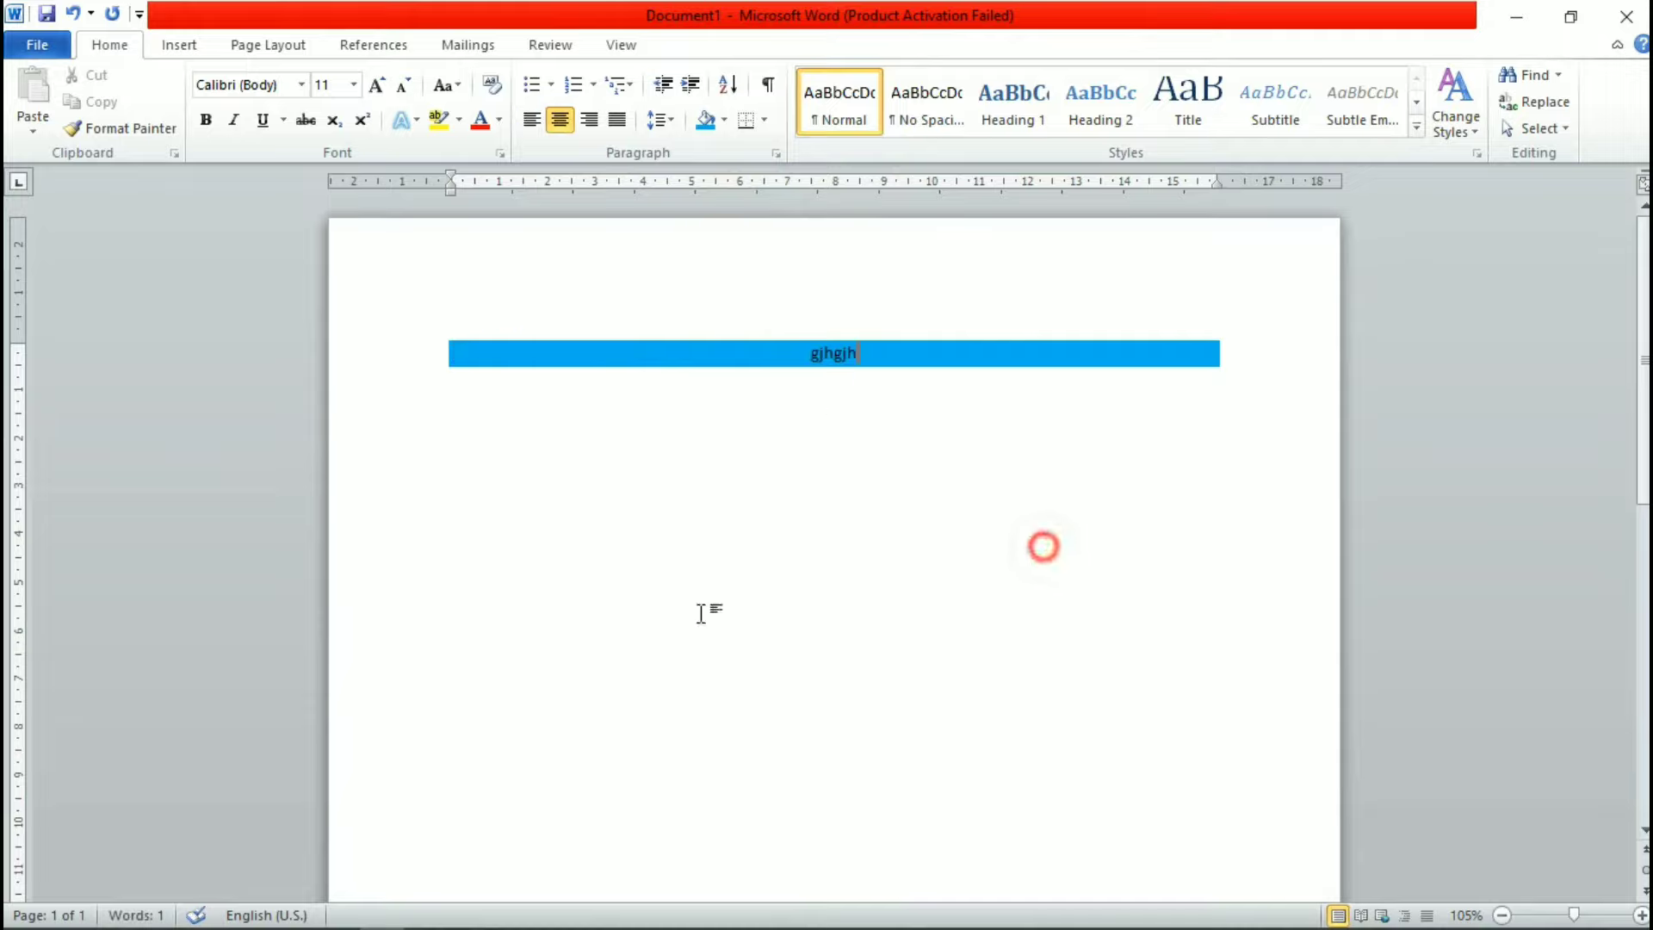
drag(898, 366, 712, 350)
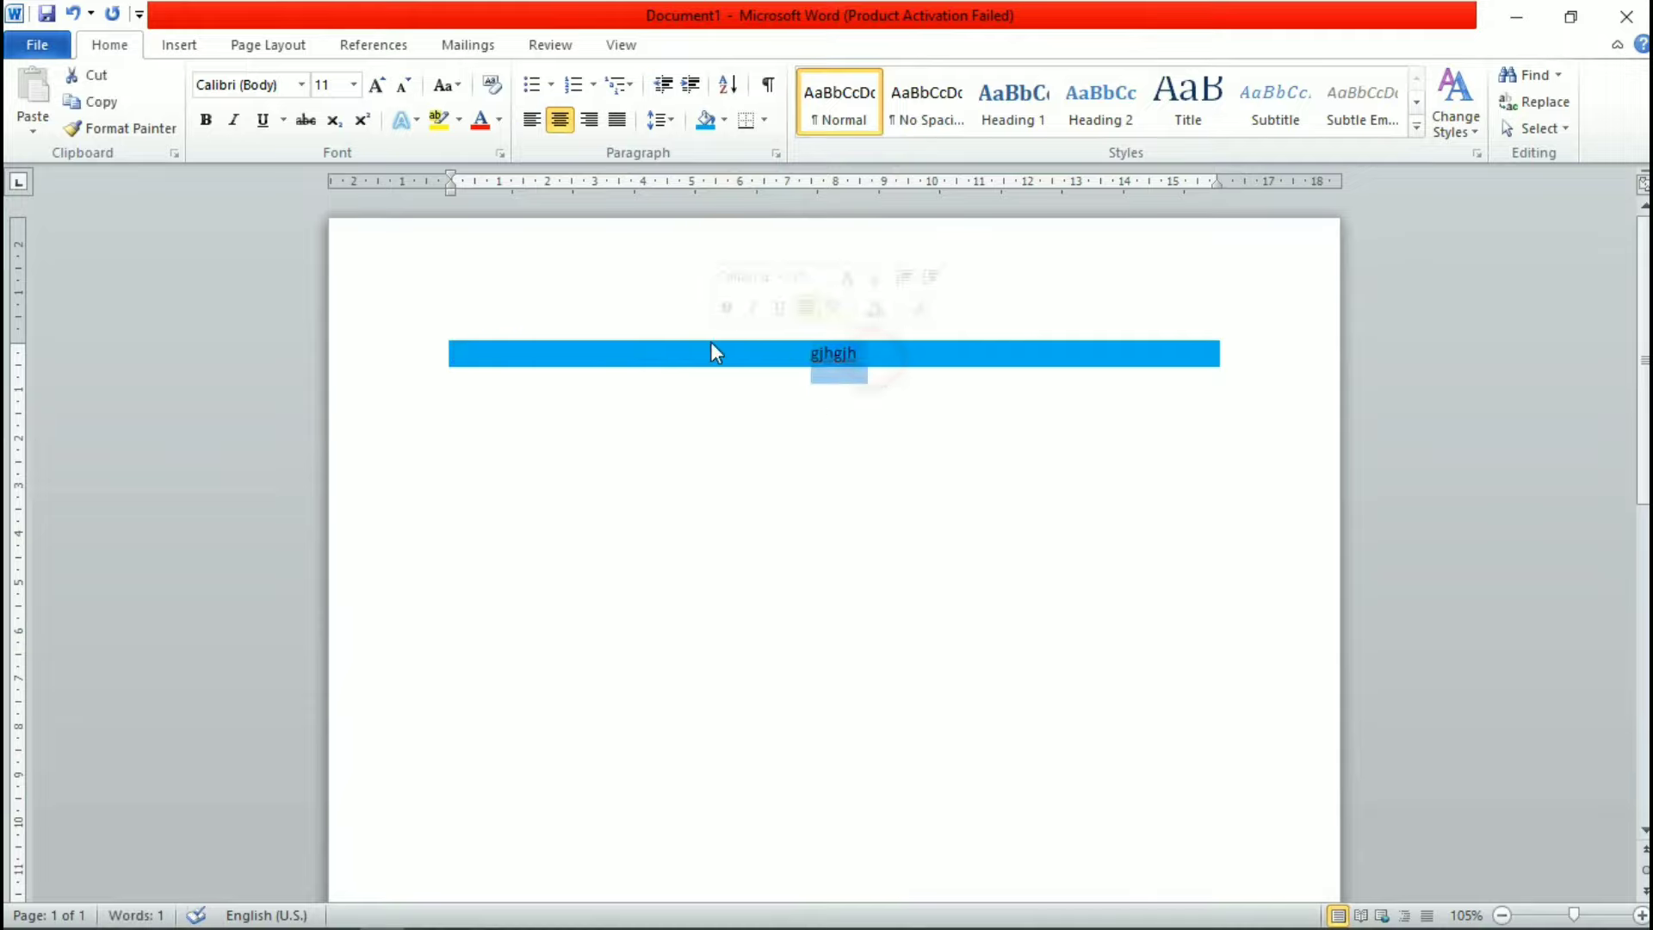
key(Delete)
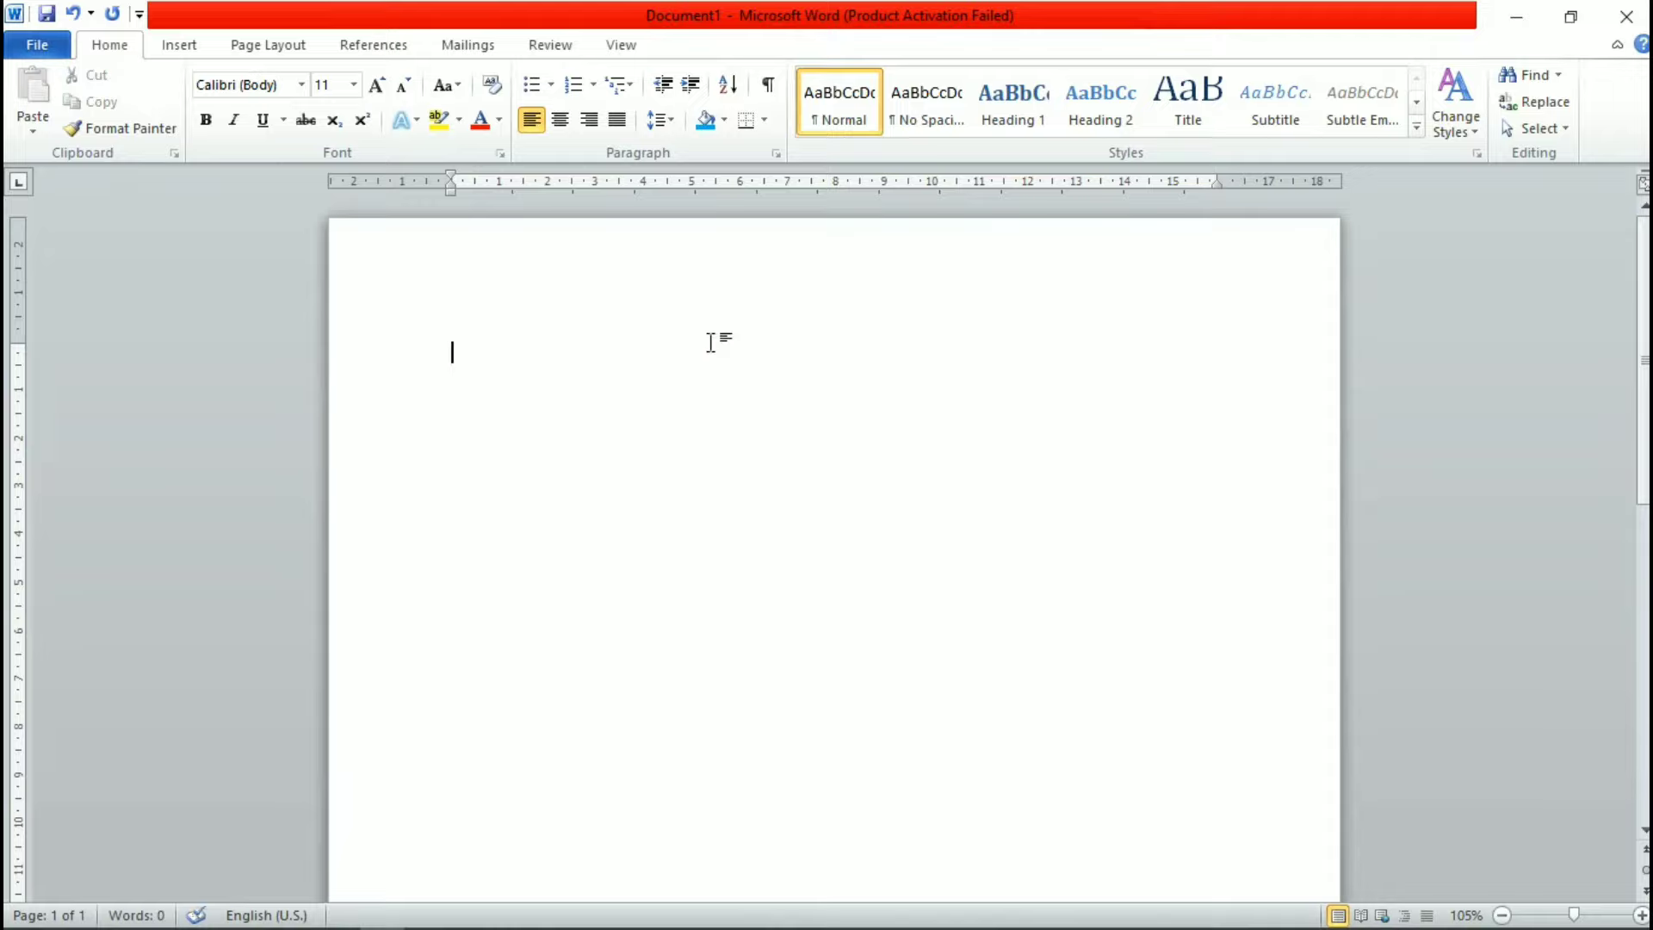
text(=r)
text(d())
Step: Generate three sample paragraphs and shade them all orange
key(Return)
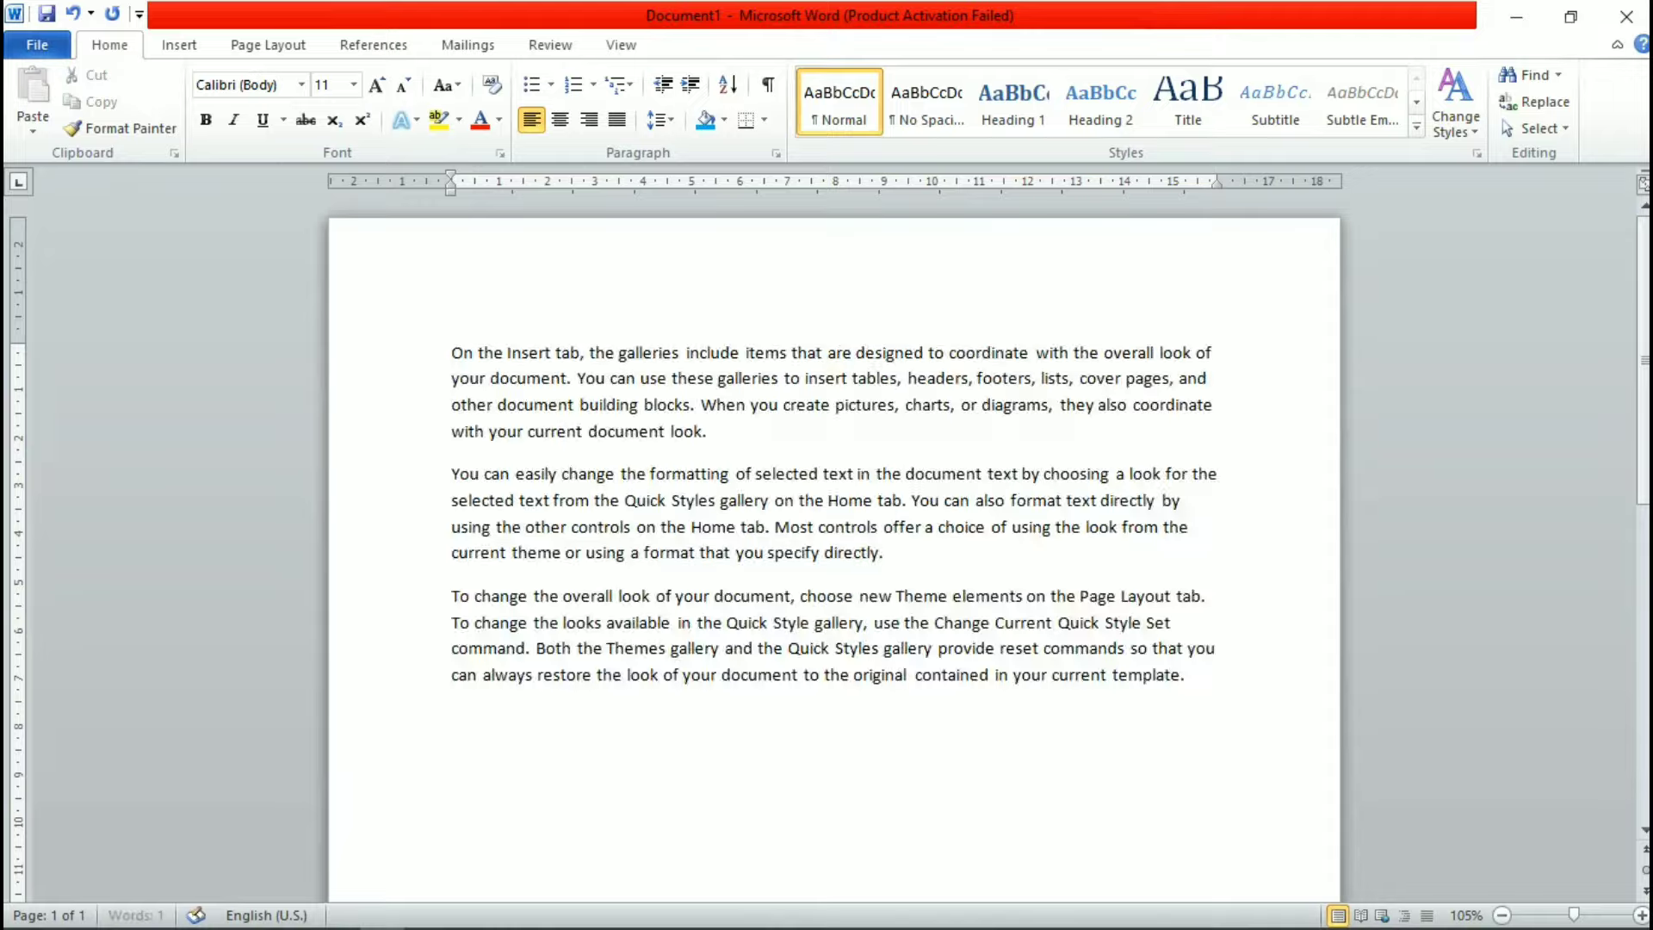
mouse_move(1192, 668)
mouse_down()
mouse_move(526, 353)
mouse_move(492, 301)
mouse_up()
click(723, 120)
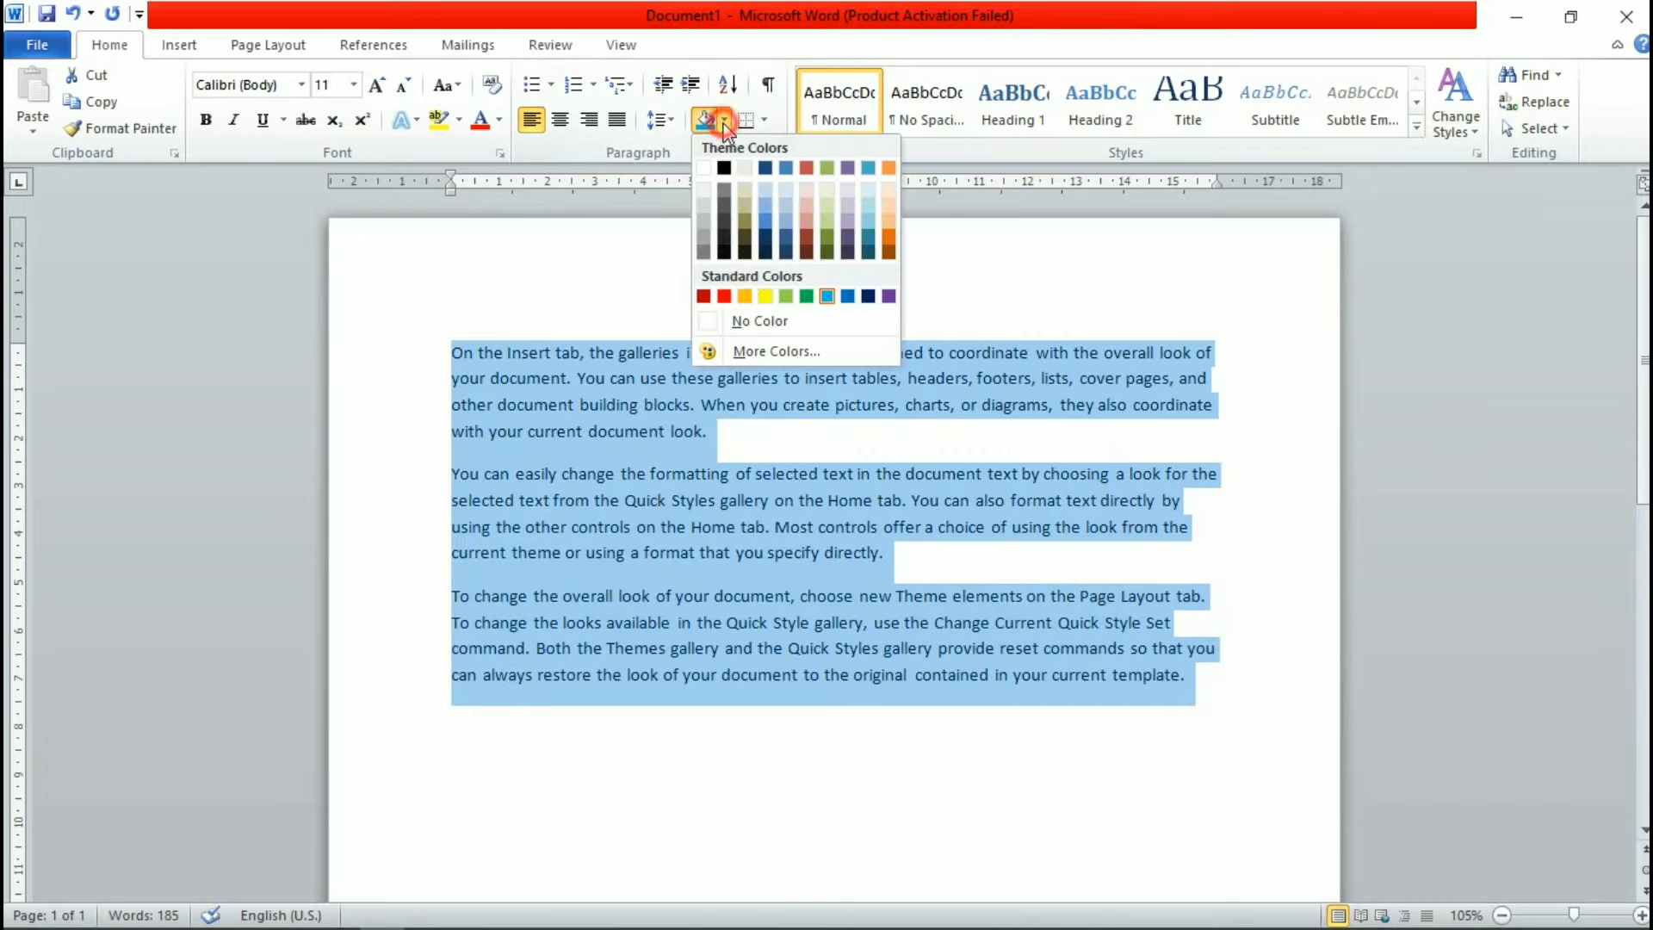
click(745, 297)
click(1146, 596)
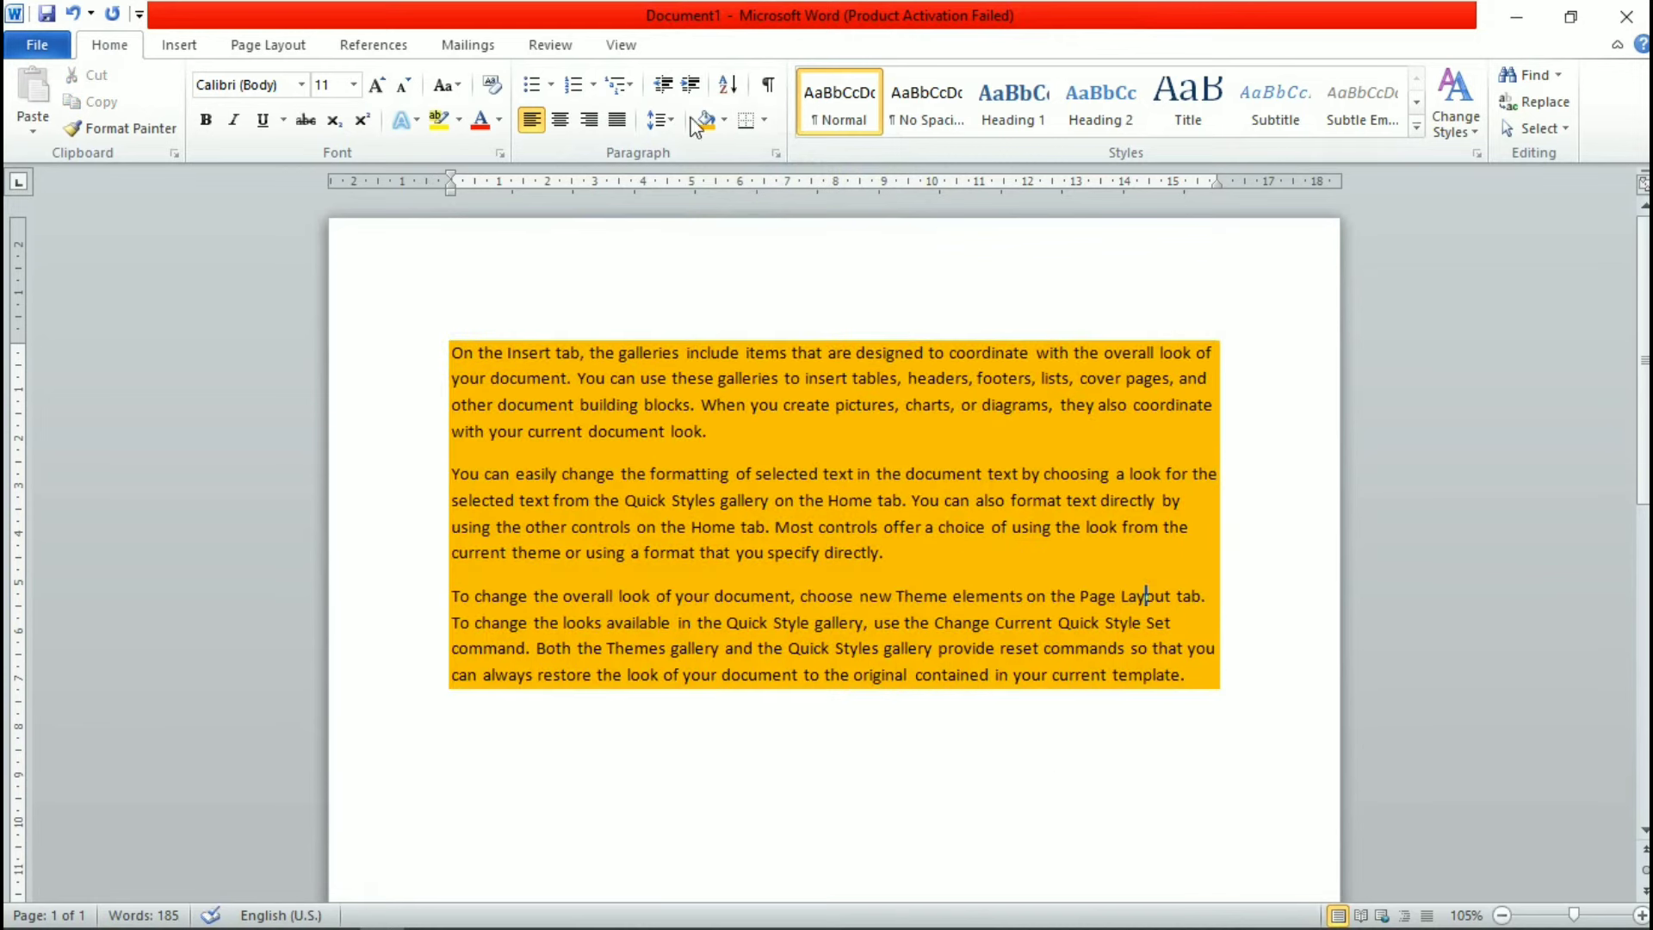
Step: Select all the text with Ctrl+A and delete it, leaving a blank page
click(765, 122)
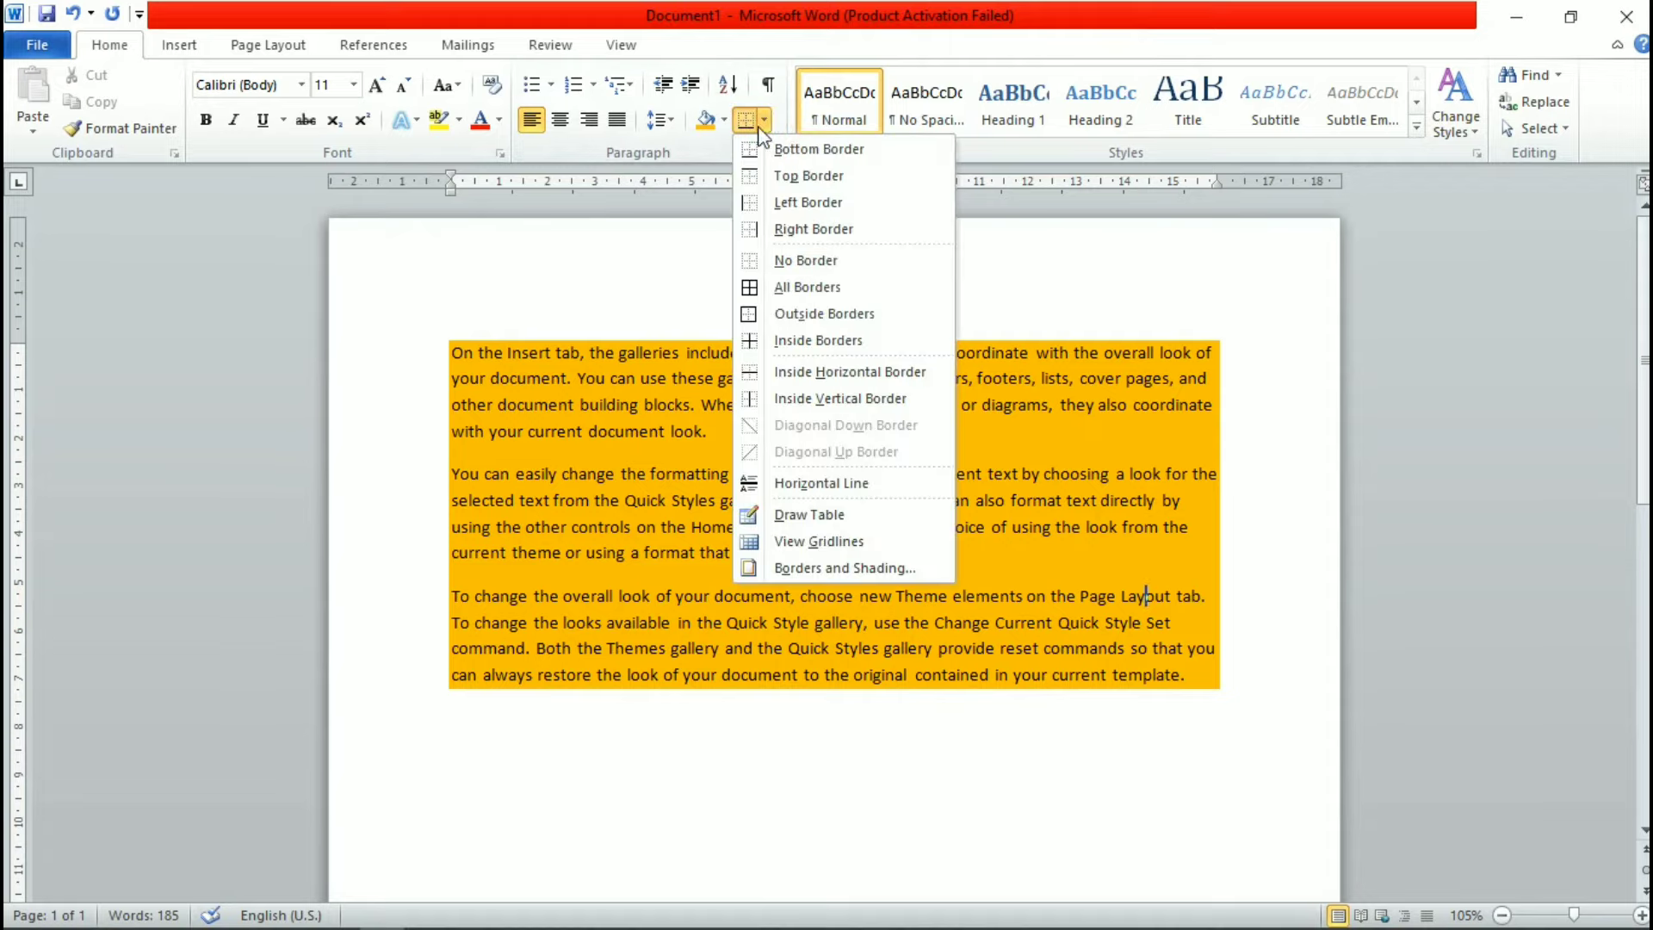
click(1180, 414)
click(1221, 675)
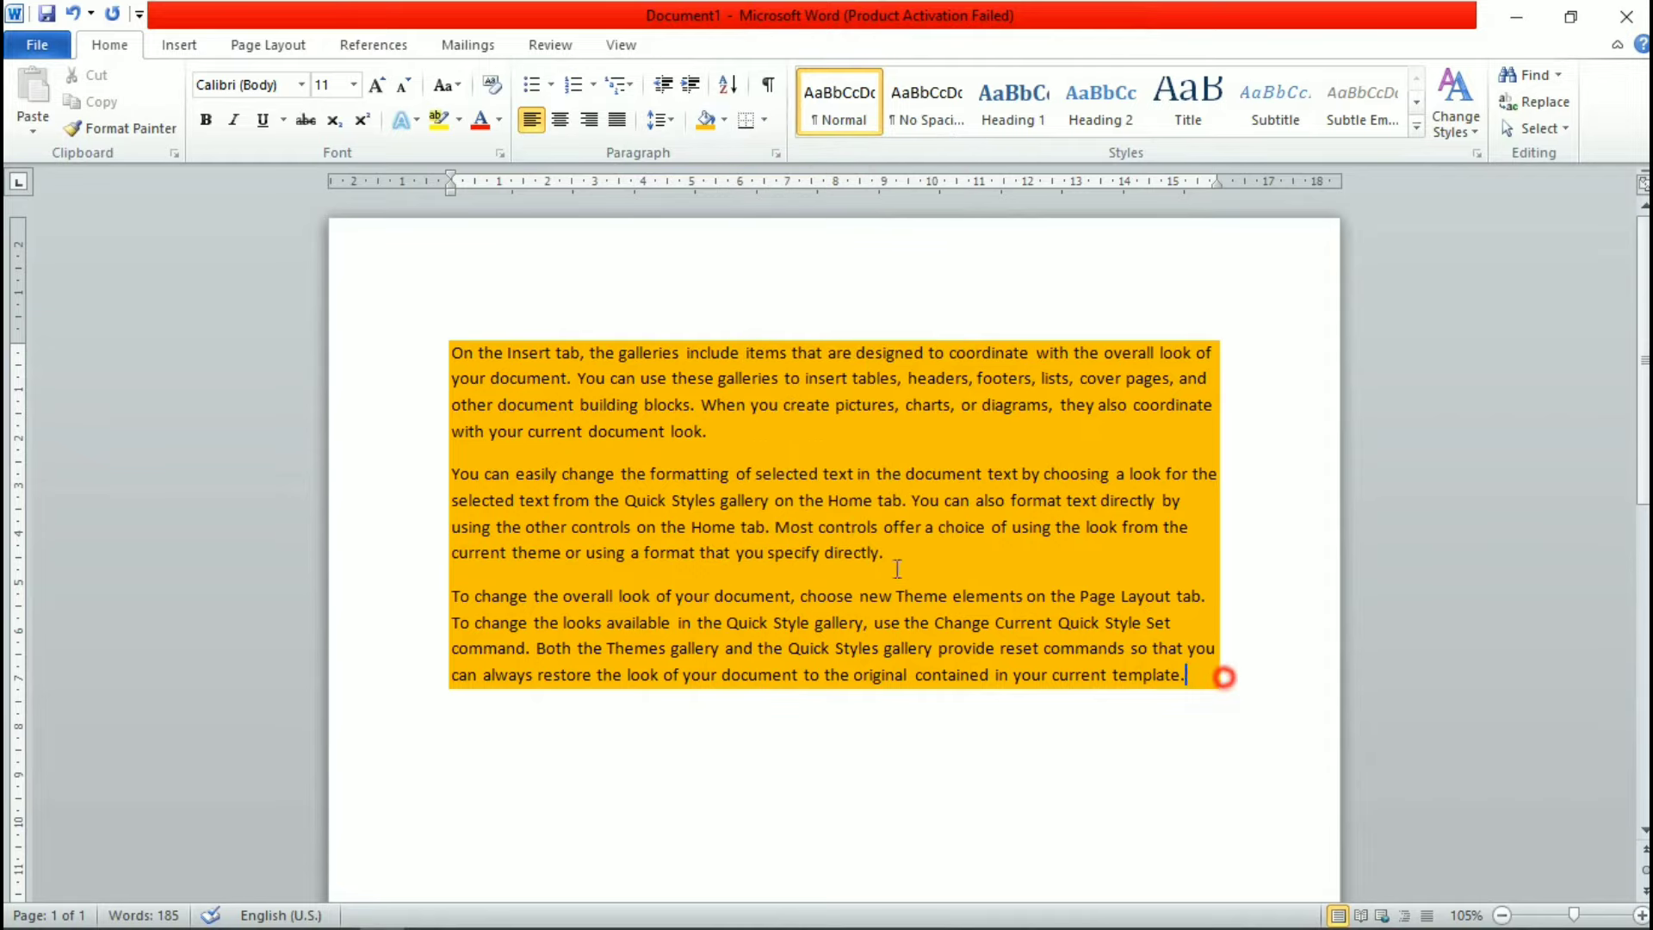
key(ctrl+a)
key(Delete)
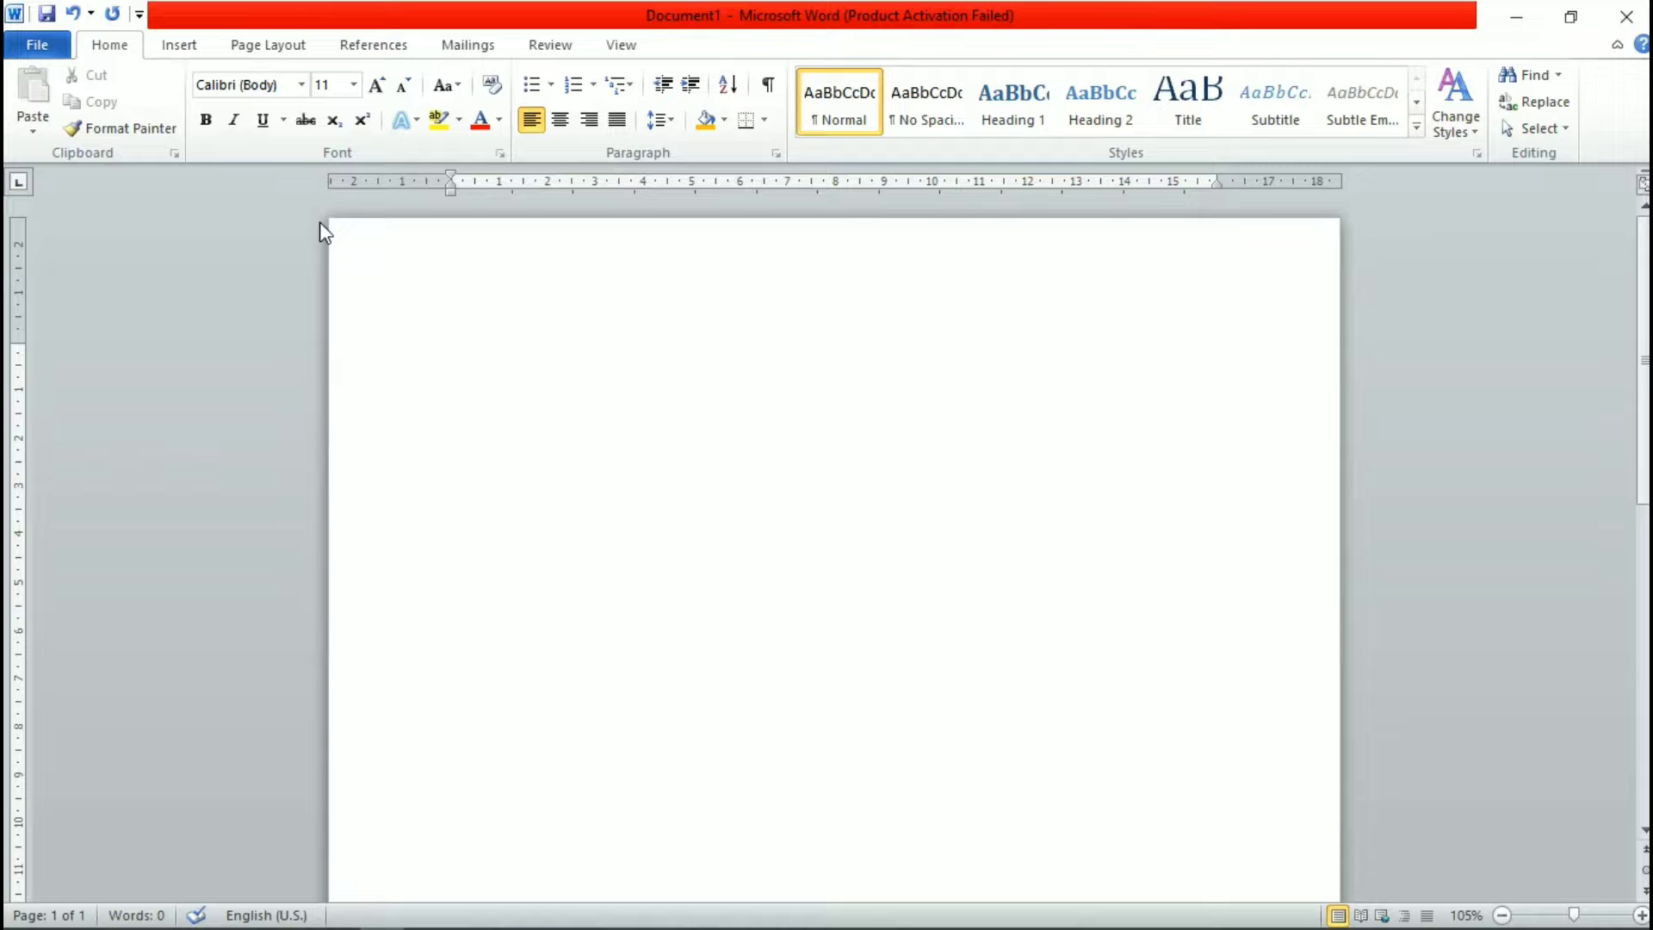
Step: Type the lines 'student fruits' and 'co' and select them
text(stu)
text(de)
text(nt )
text(fr)
text(ui)
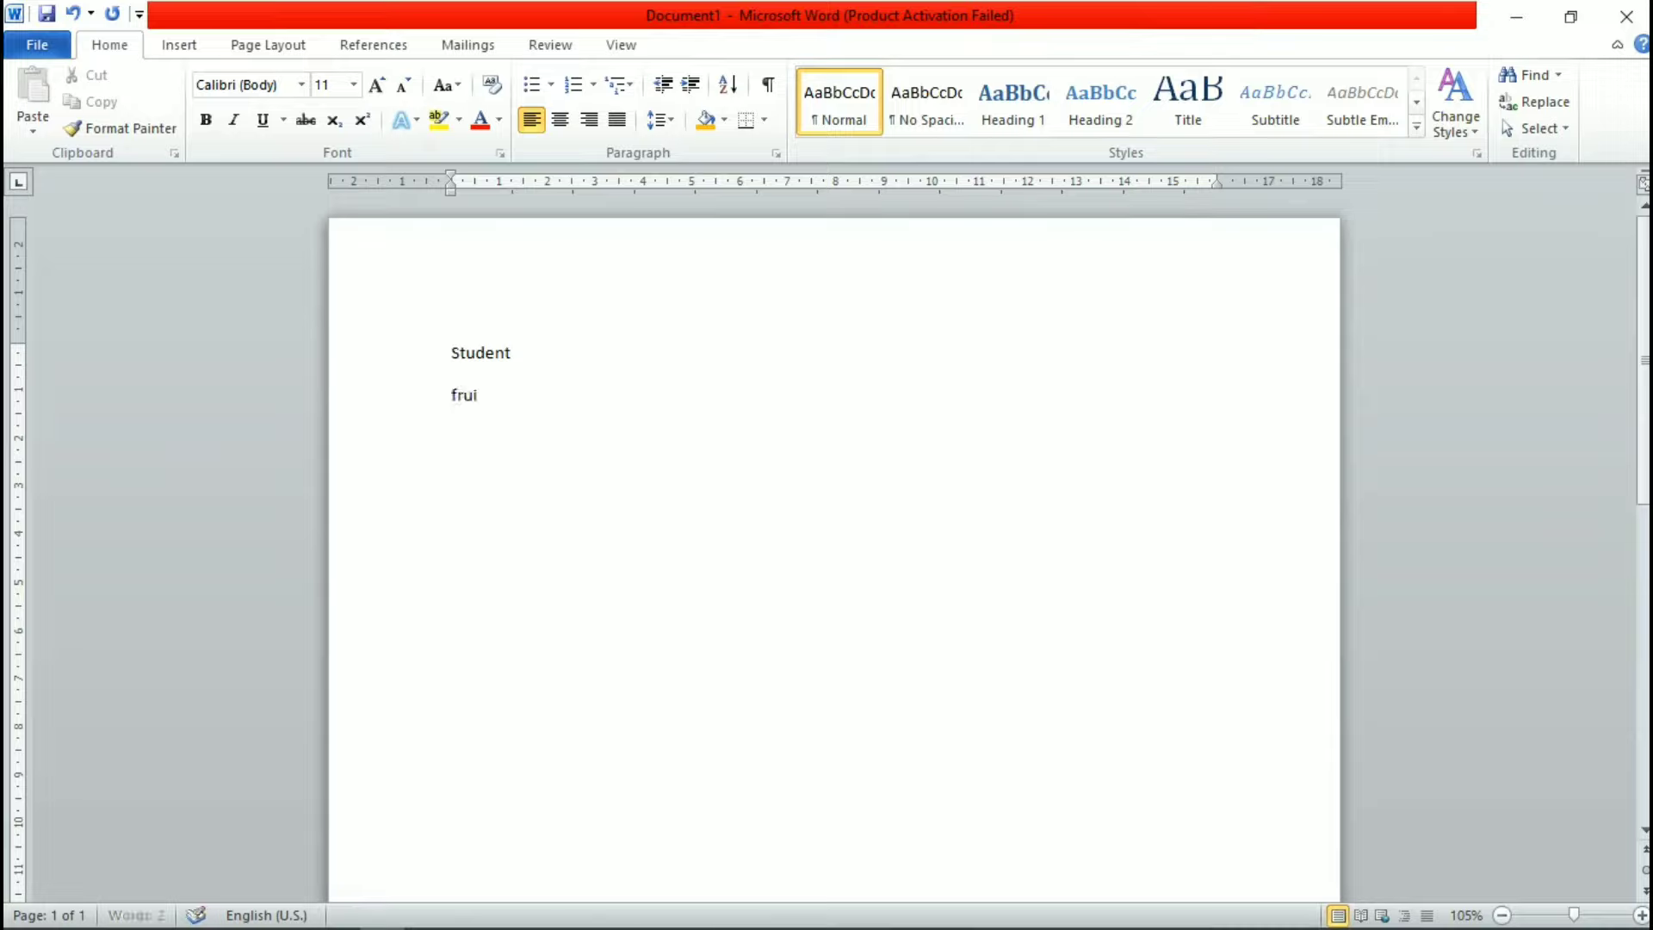
text(ts)
key(Return)
text(copy)
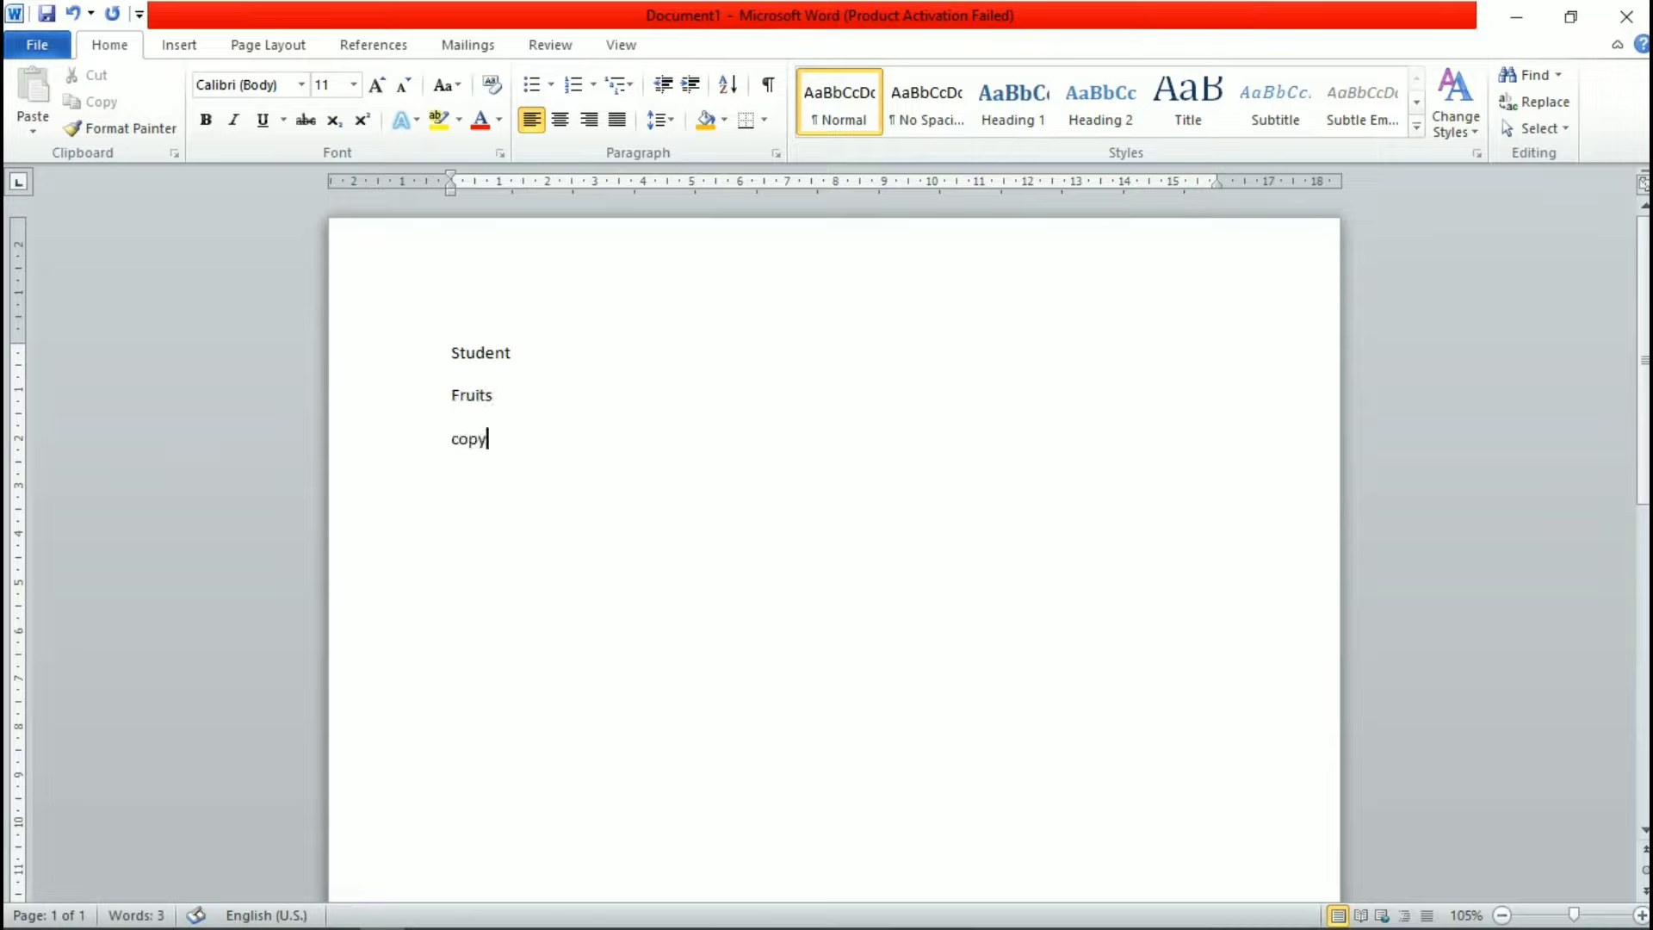
mouse_move(551, 479)
mouse_down()
mouse_move(502, 420)
mouse_move(482, 345)
mouse_up()
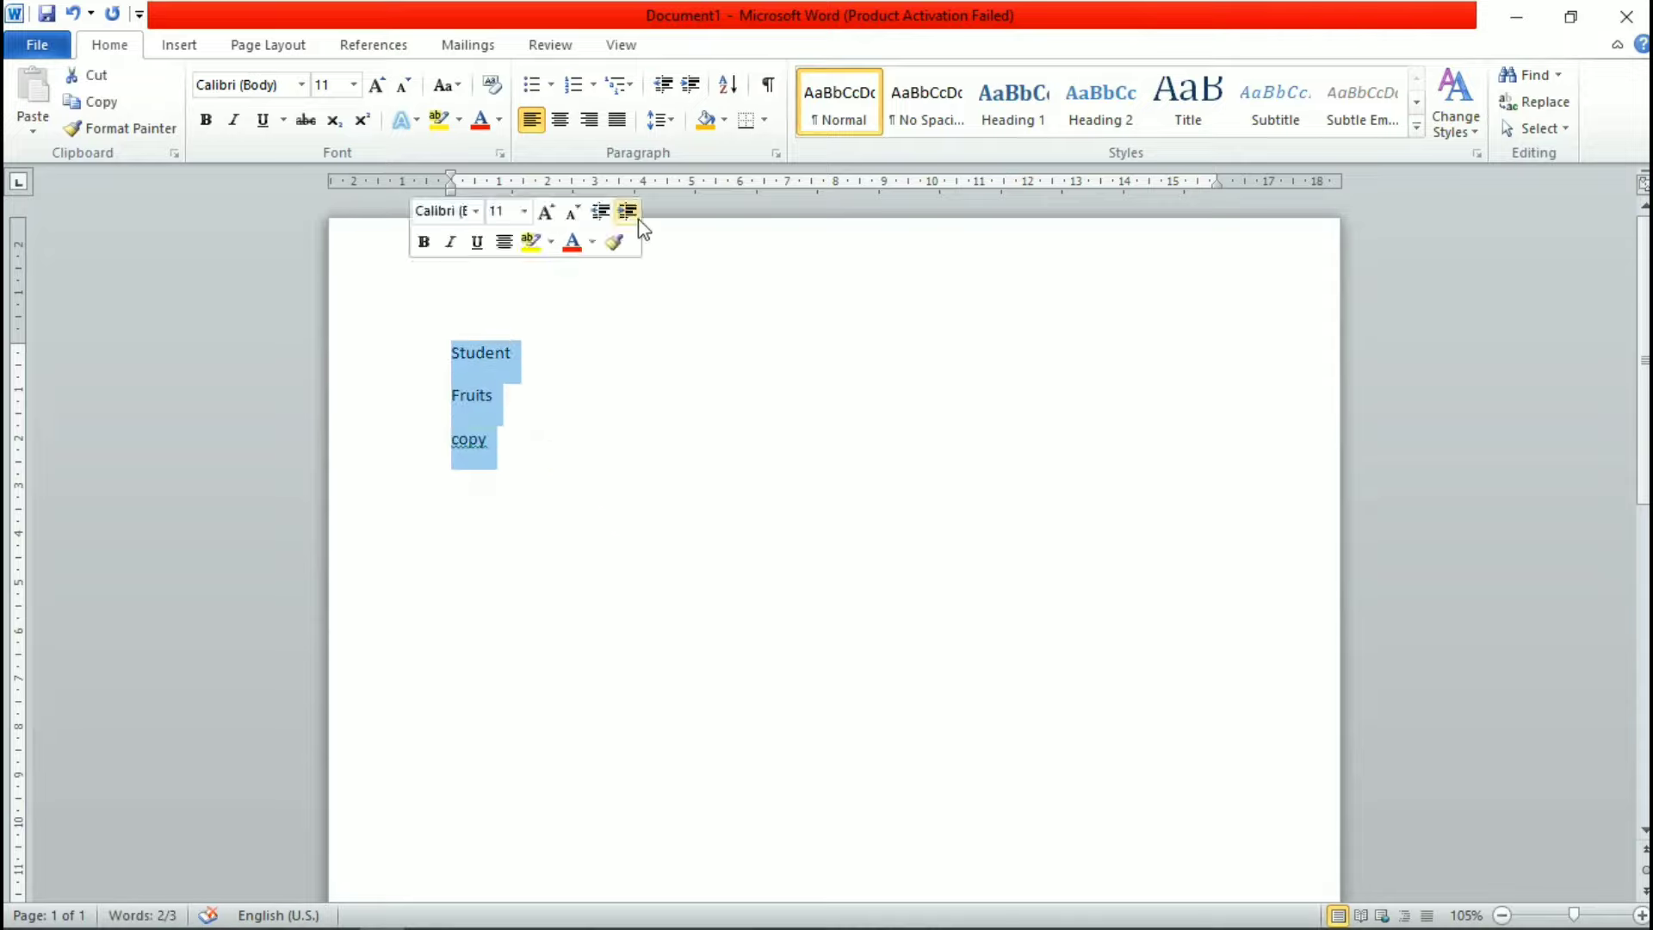
Step: Add bottom, top, left and right borders to the lines, then remove all borders
click(764, 120)
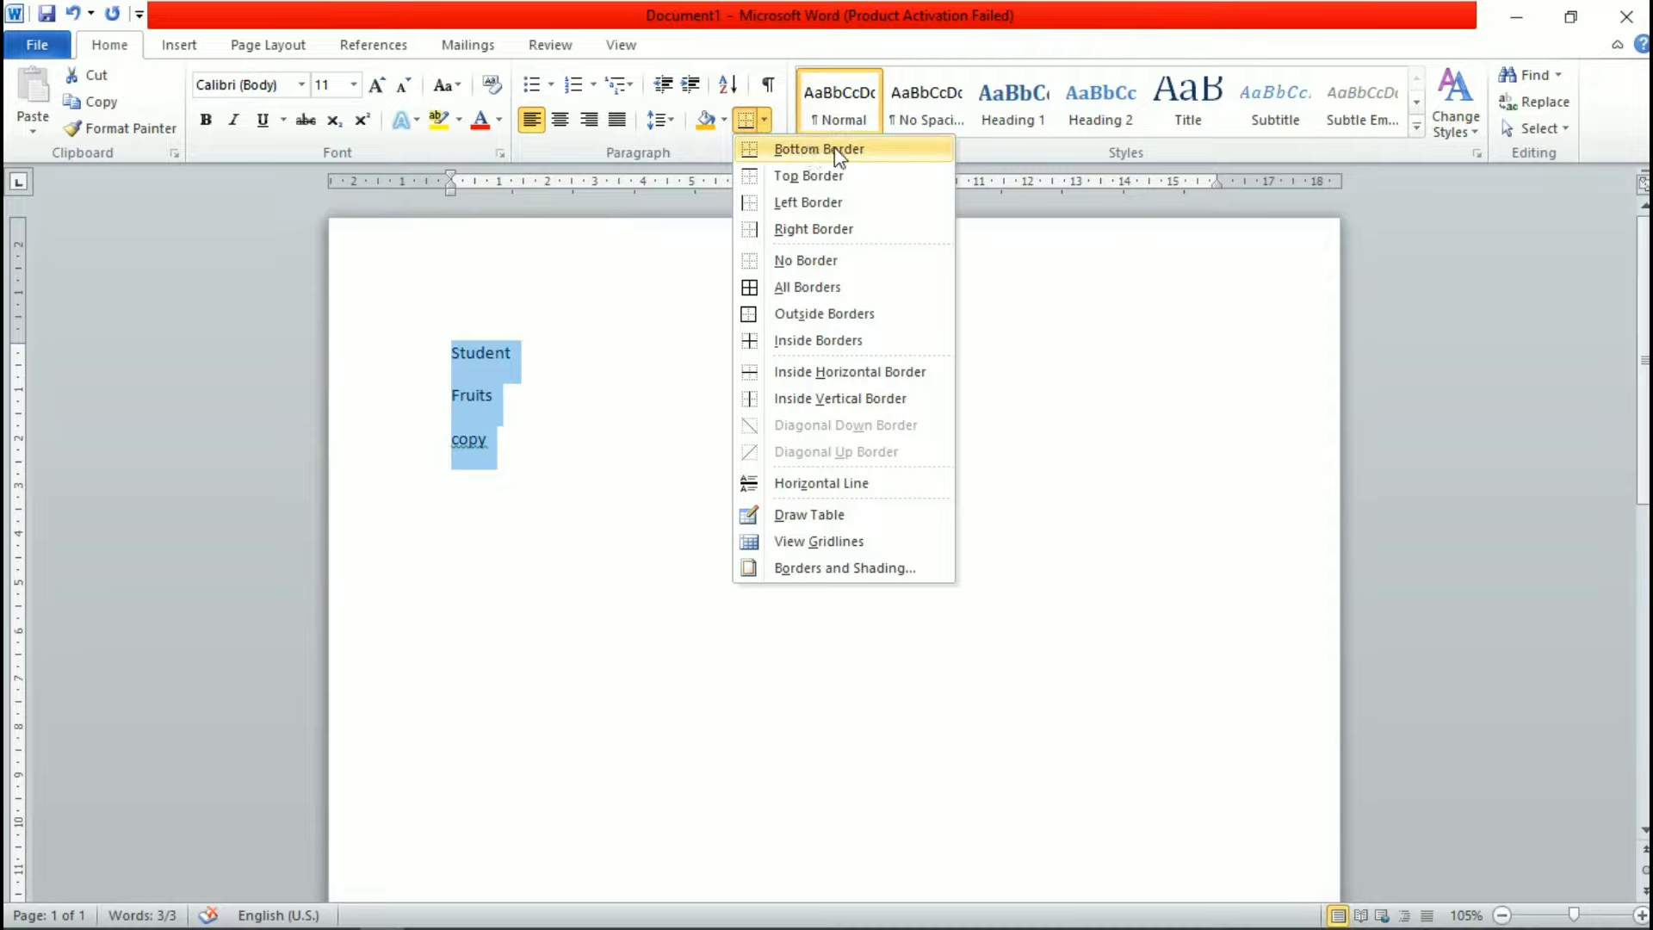
click(855, 151)
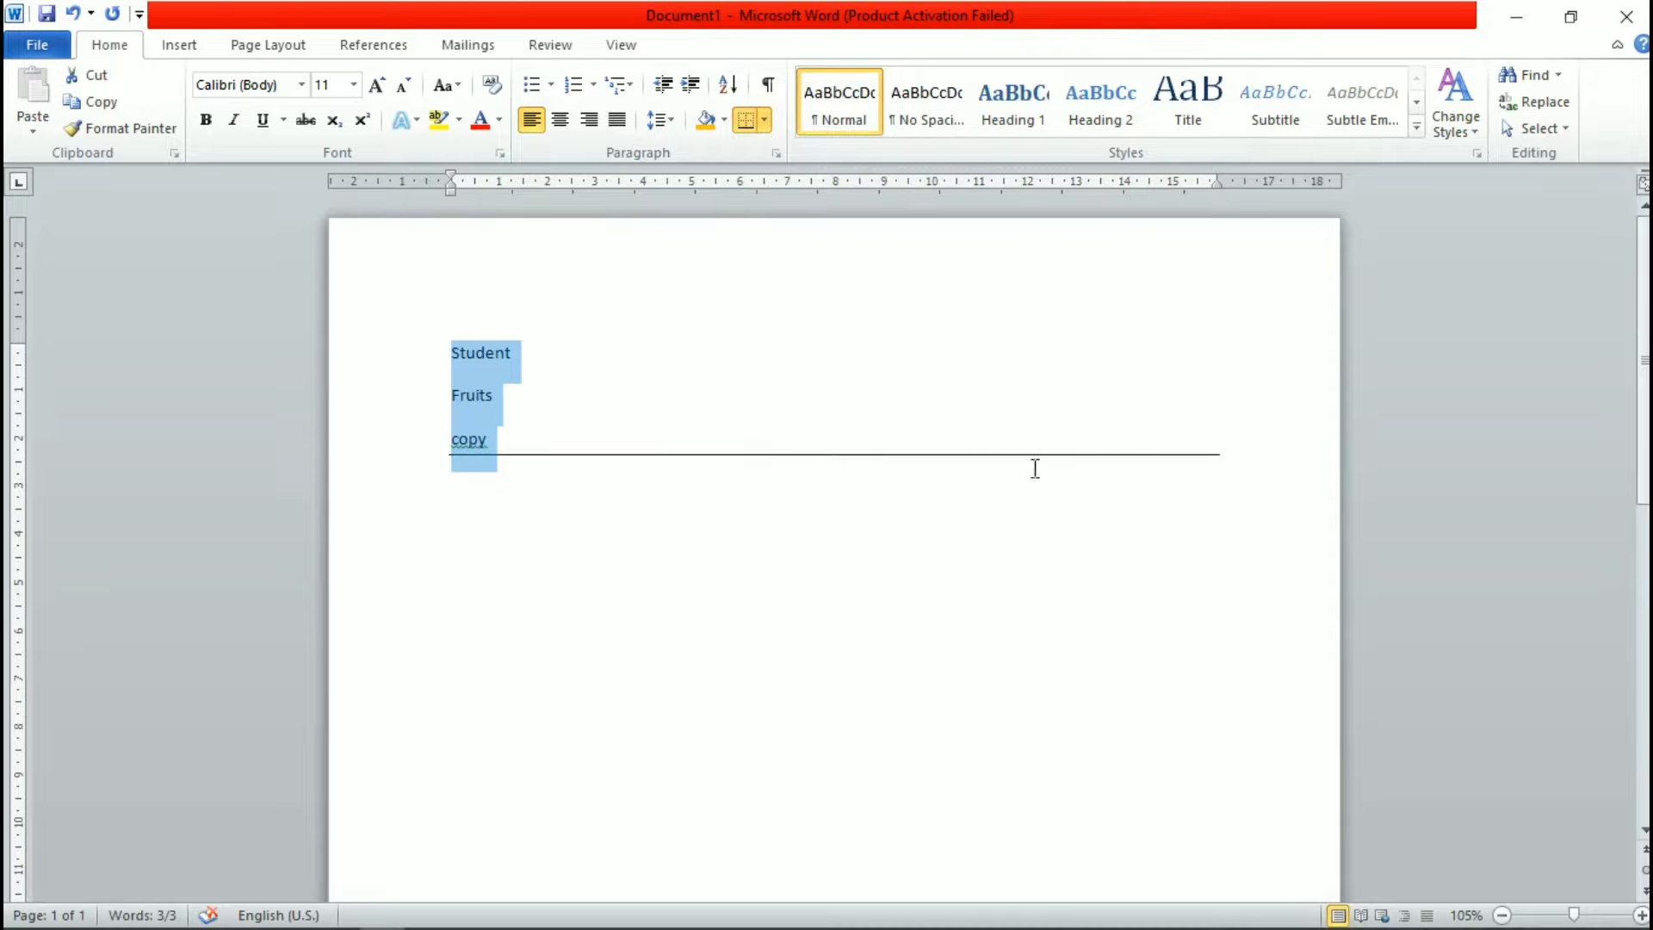
click(764, 120)
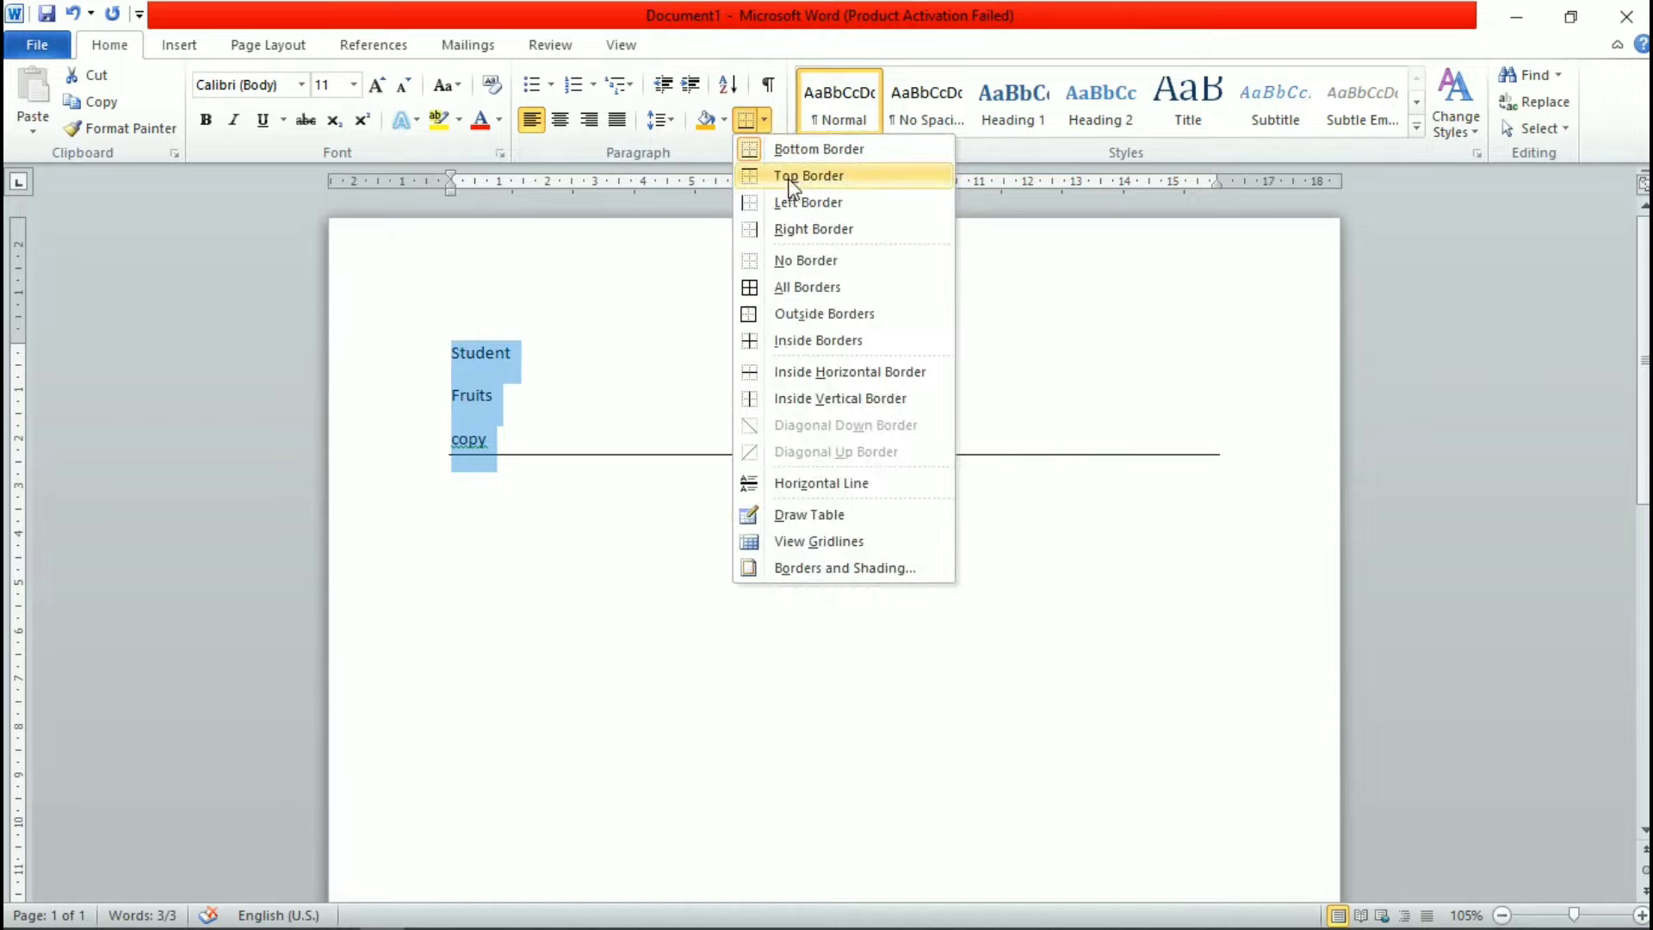
click(784, 175)
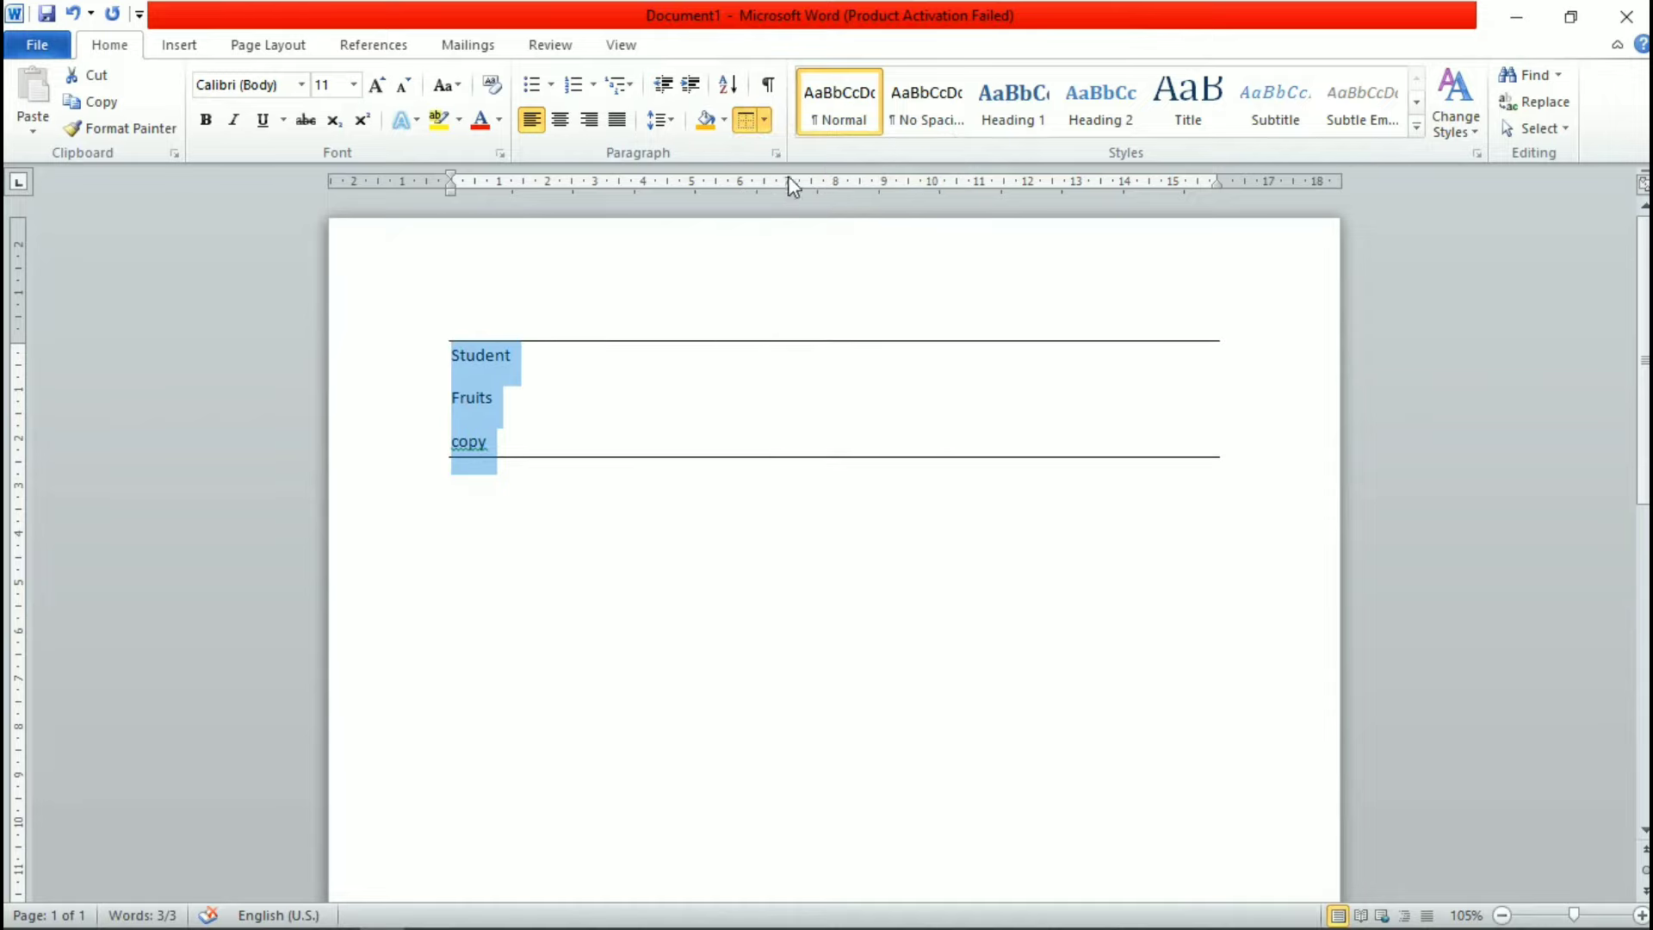
click(766, 121)
click(809, 203)
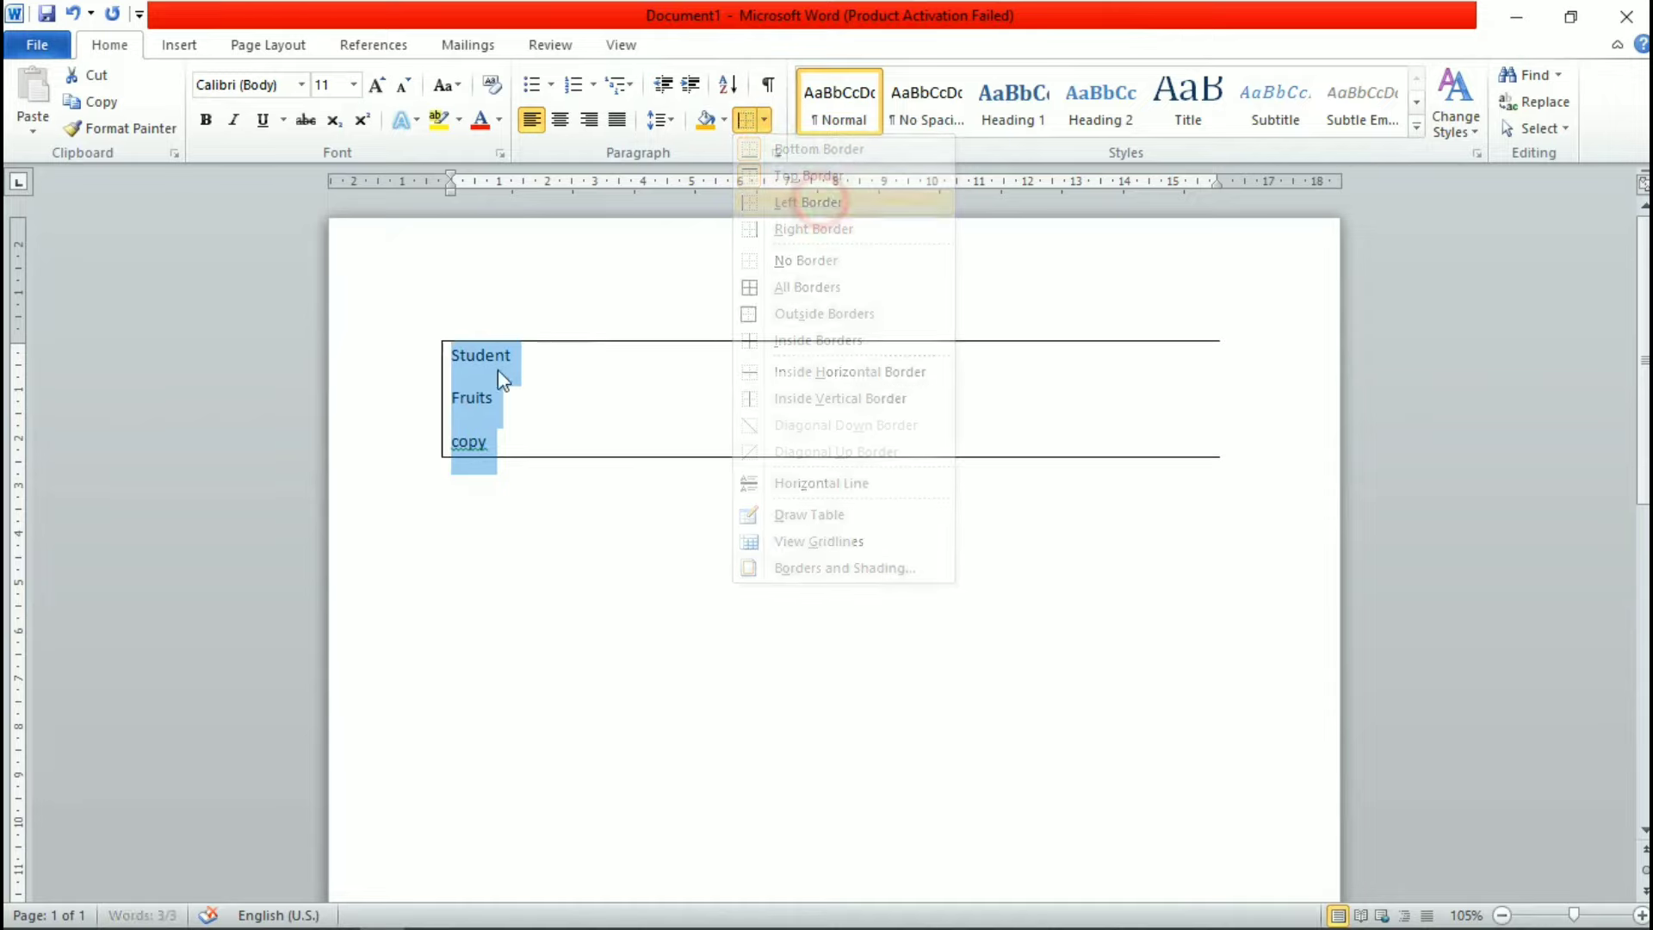
click(764, 122)
click(813, 229)
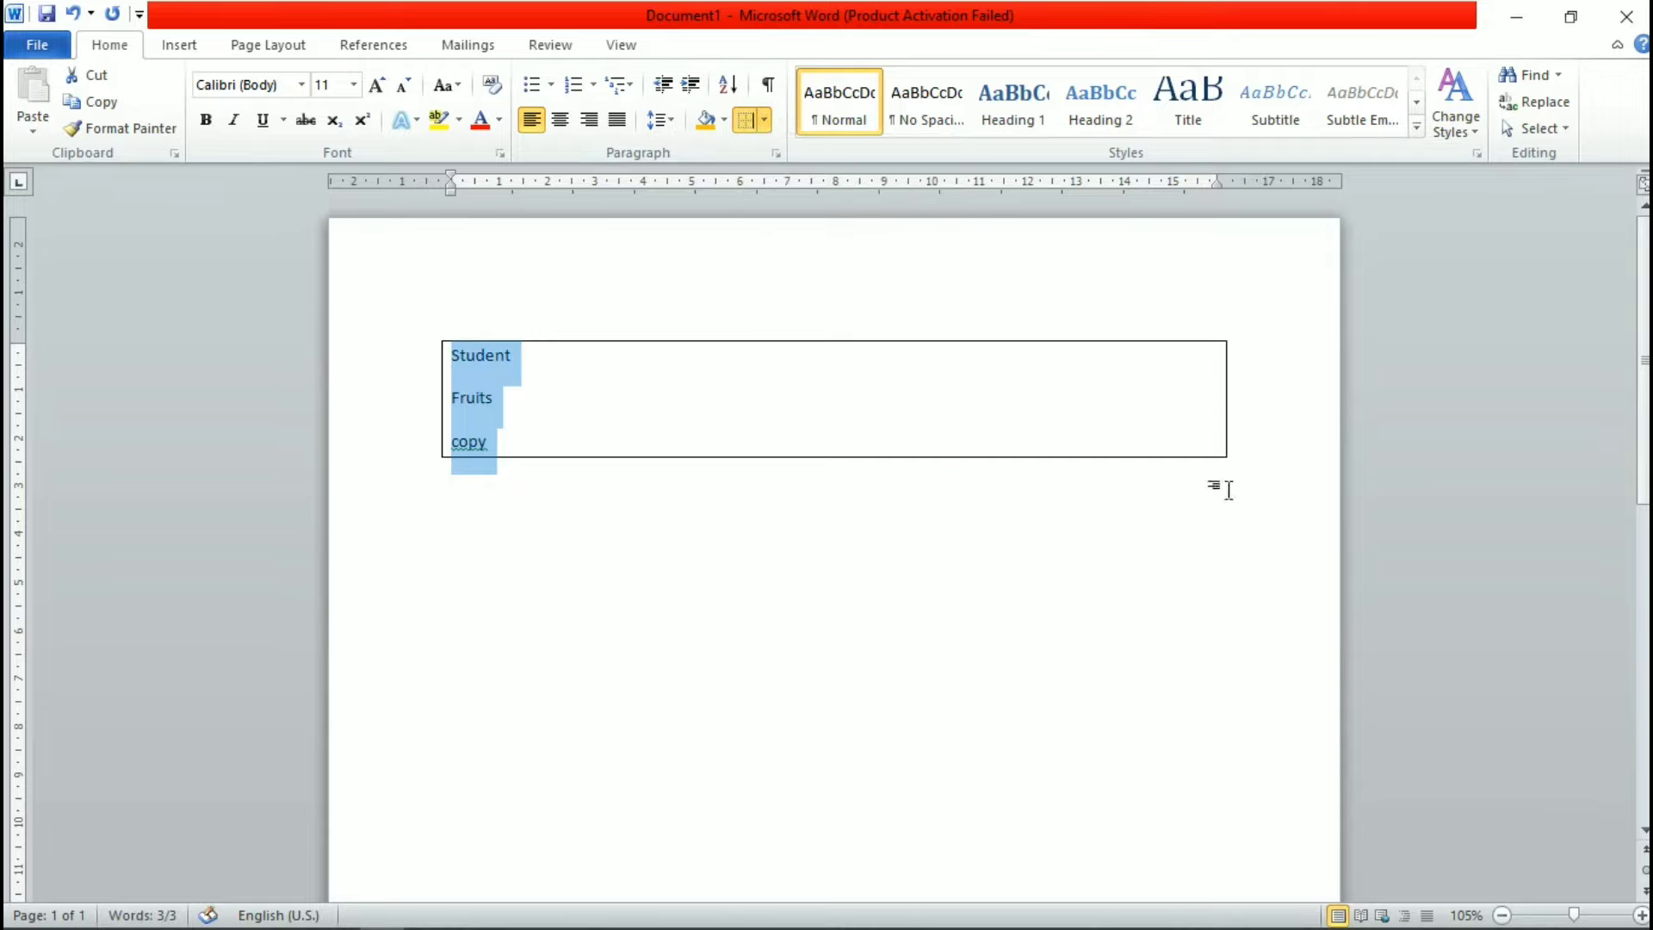
click(763, 121)
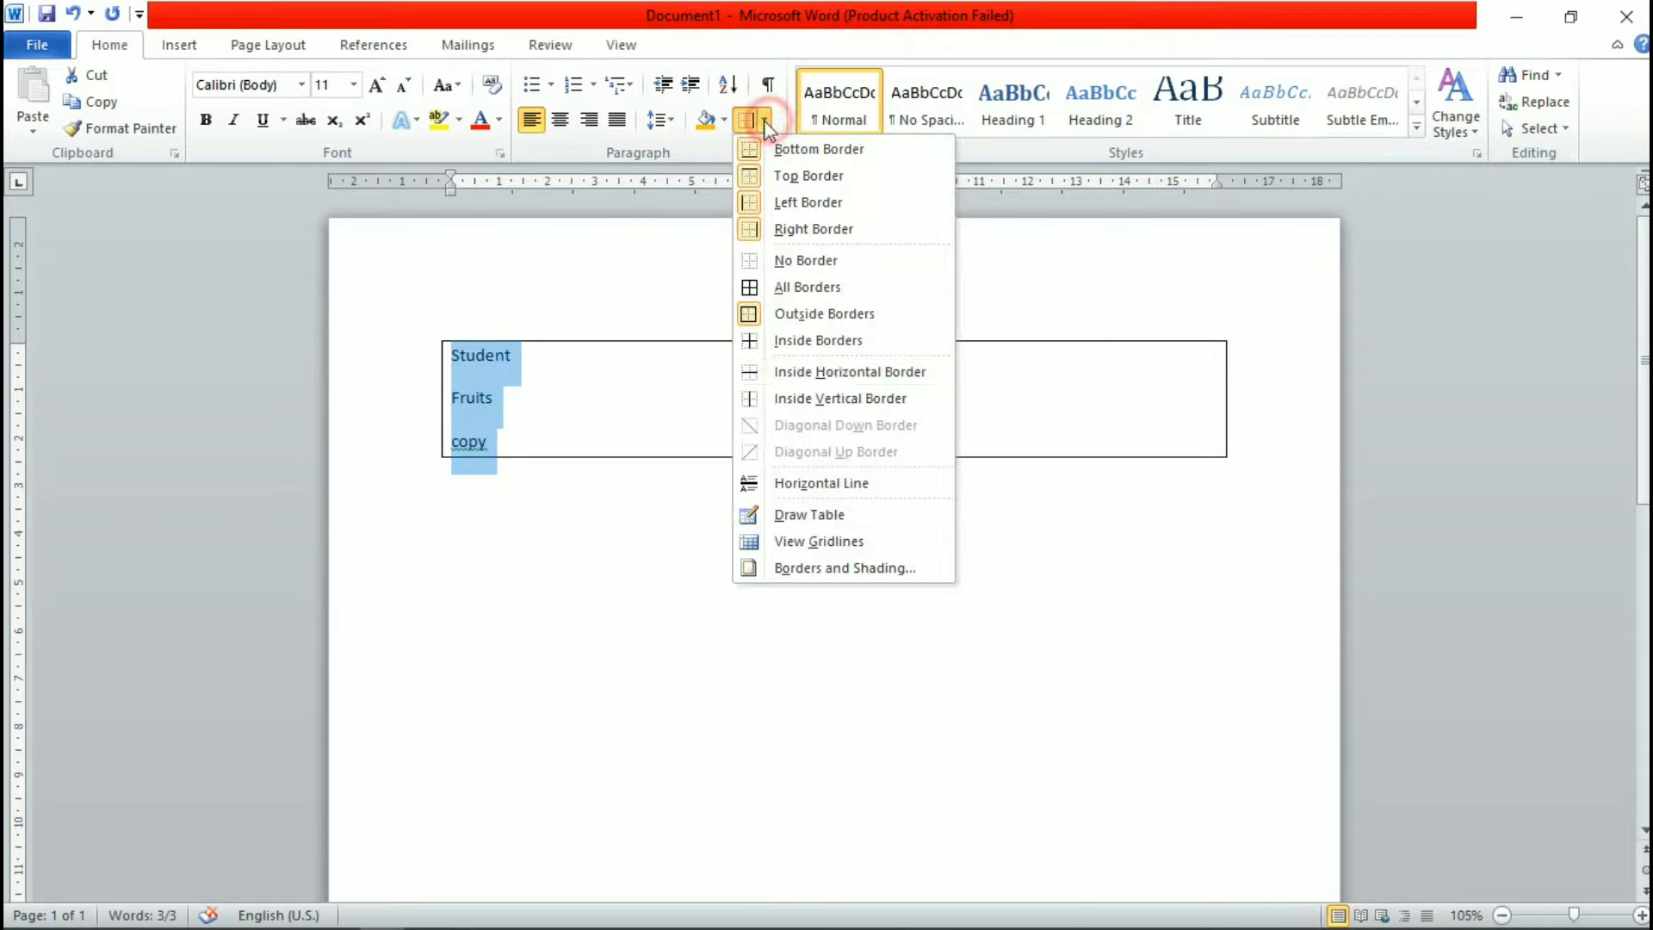
click(811, 262)
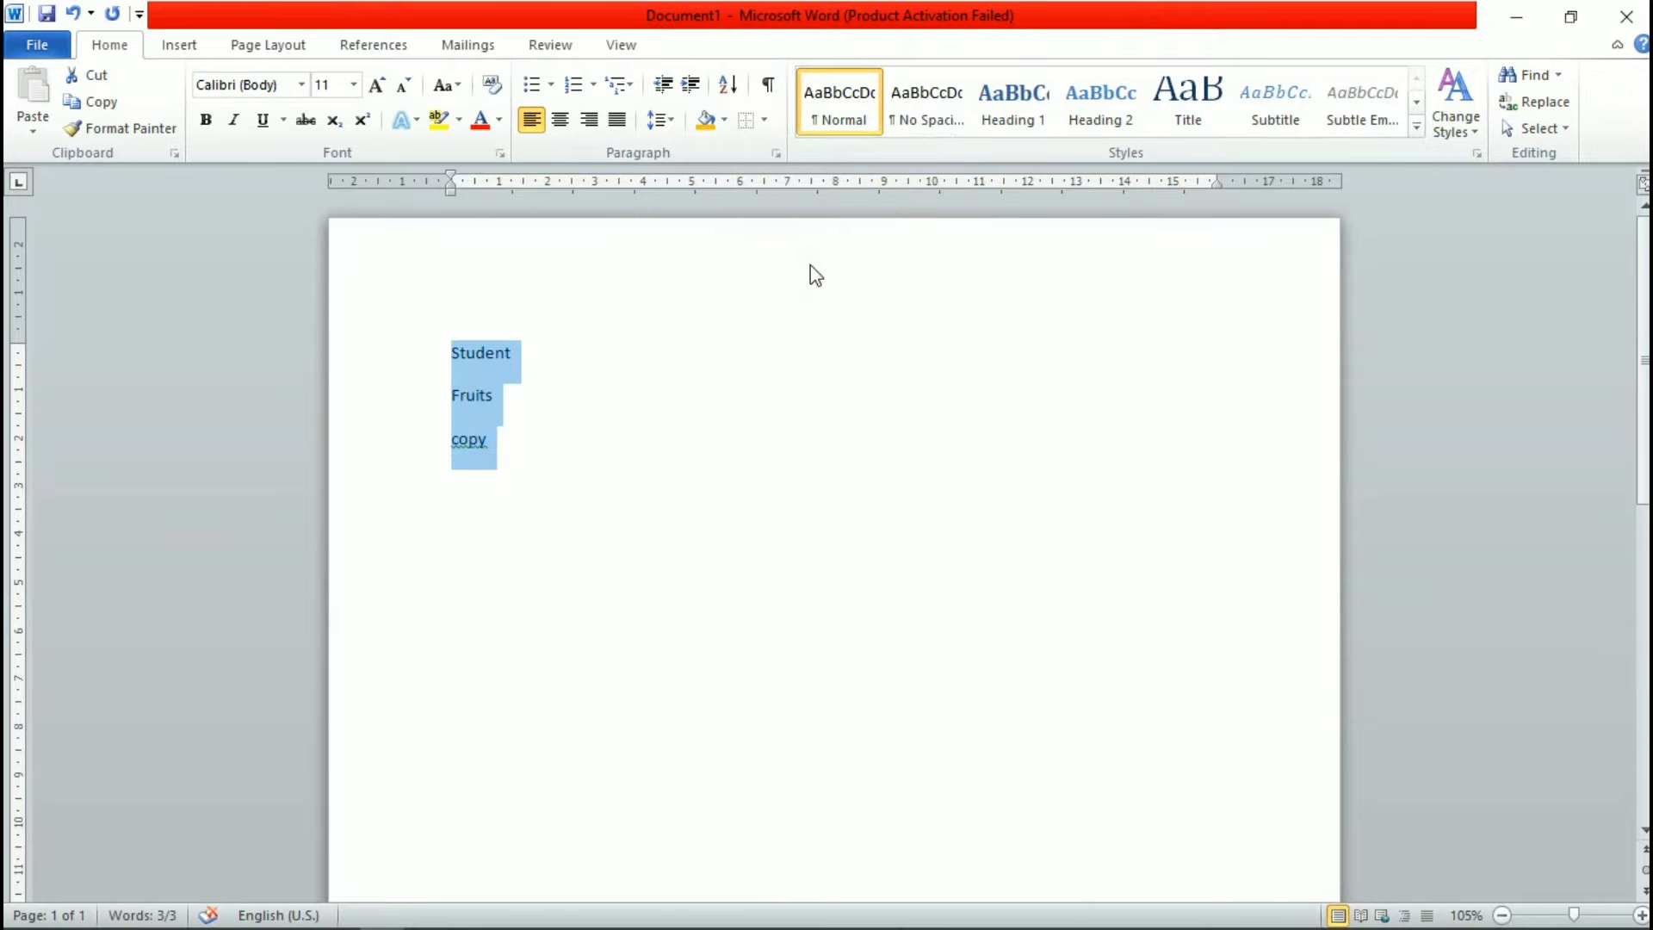
Step: Apply All Borders, remove them, add inside horizontal dividers, then remove those too
click(763, 122)
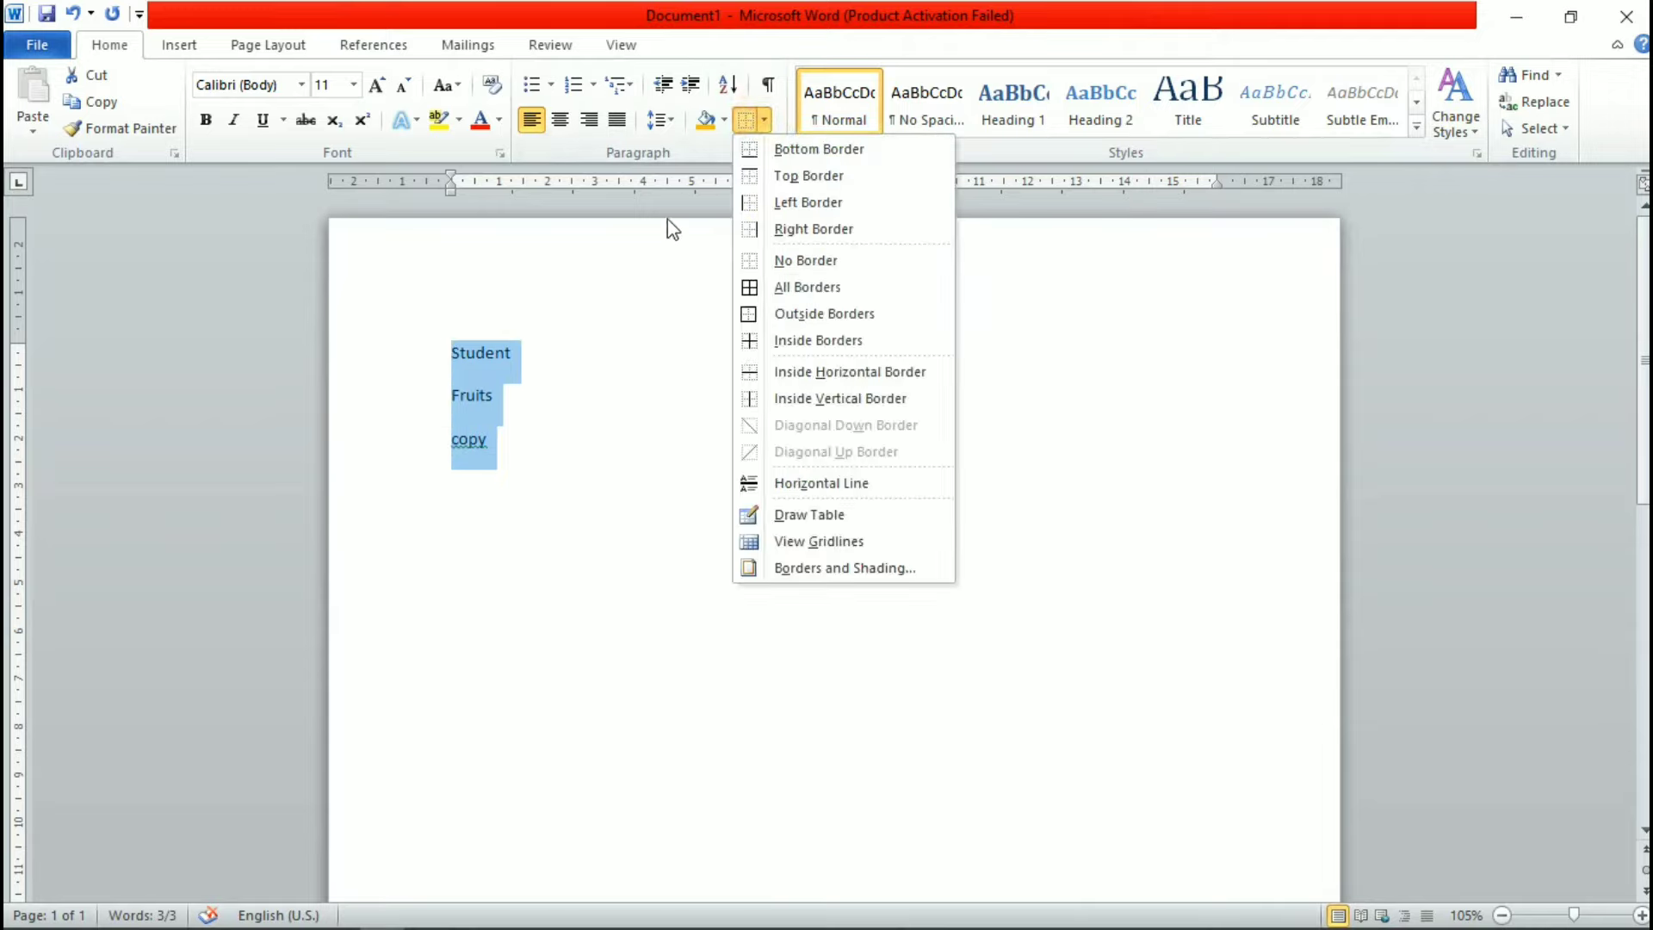
click(785, 293)
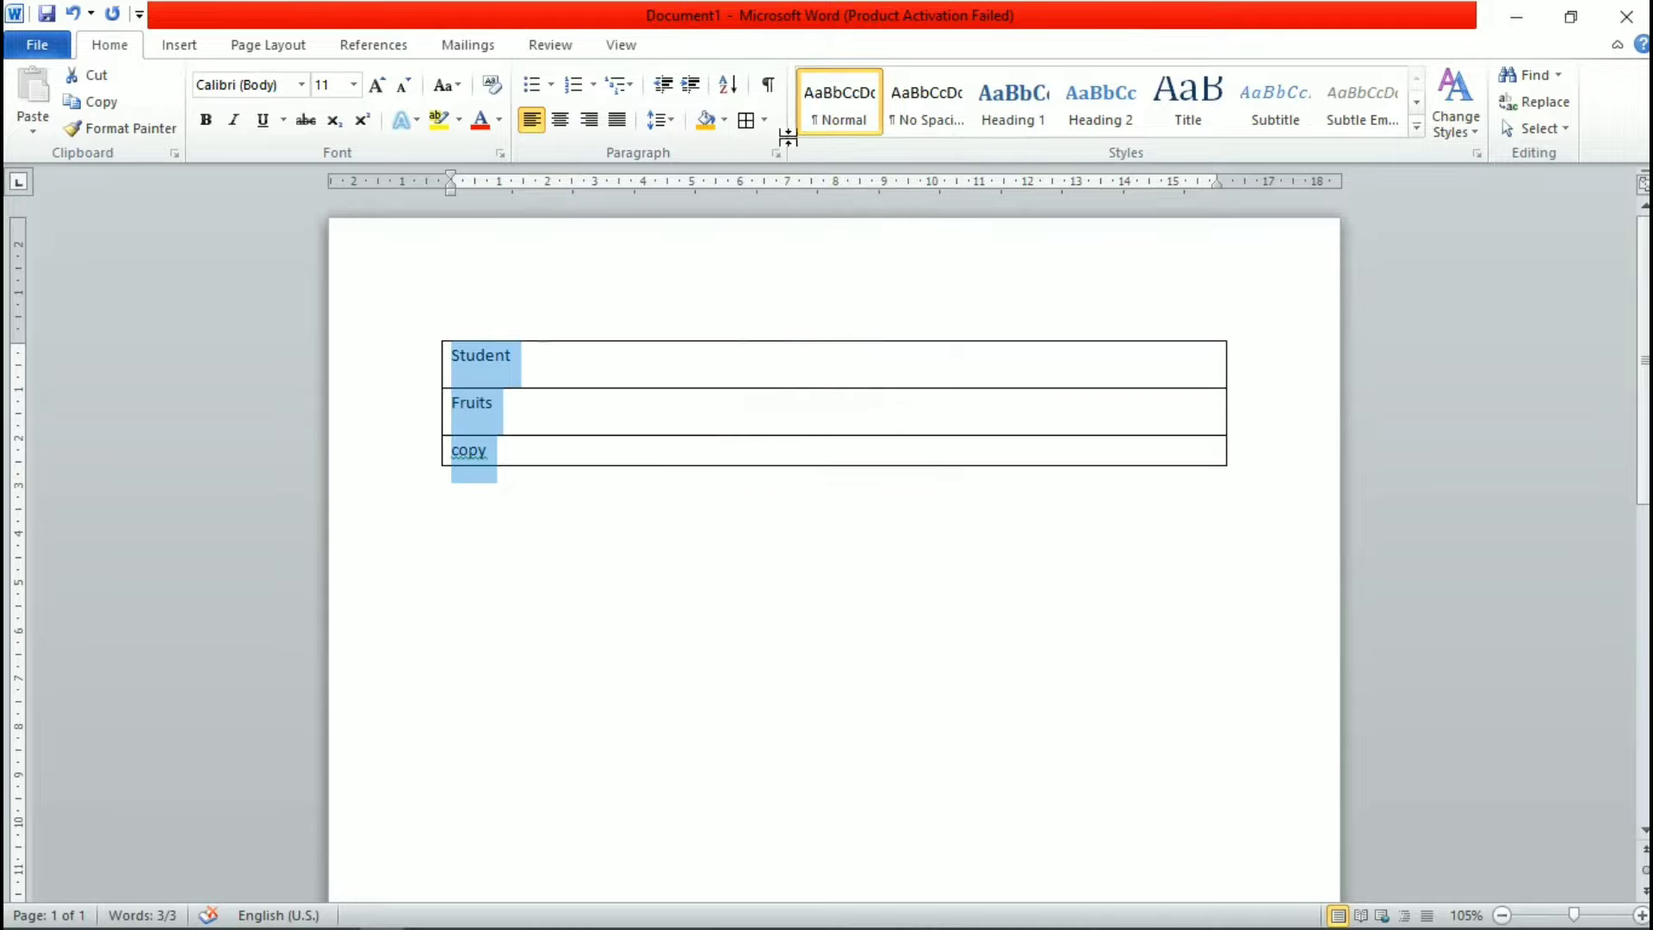
click(764, 120)
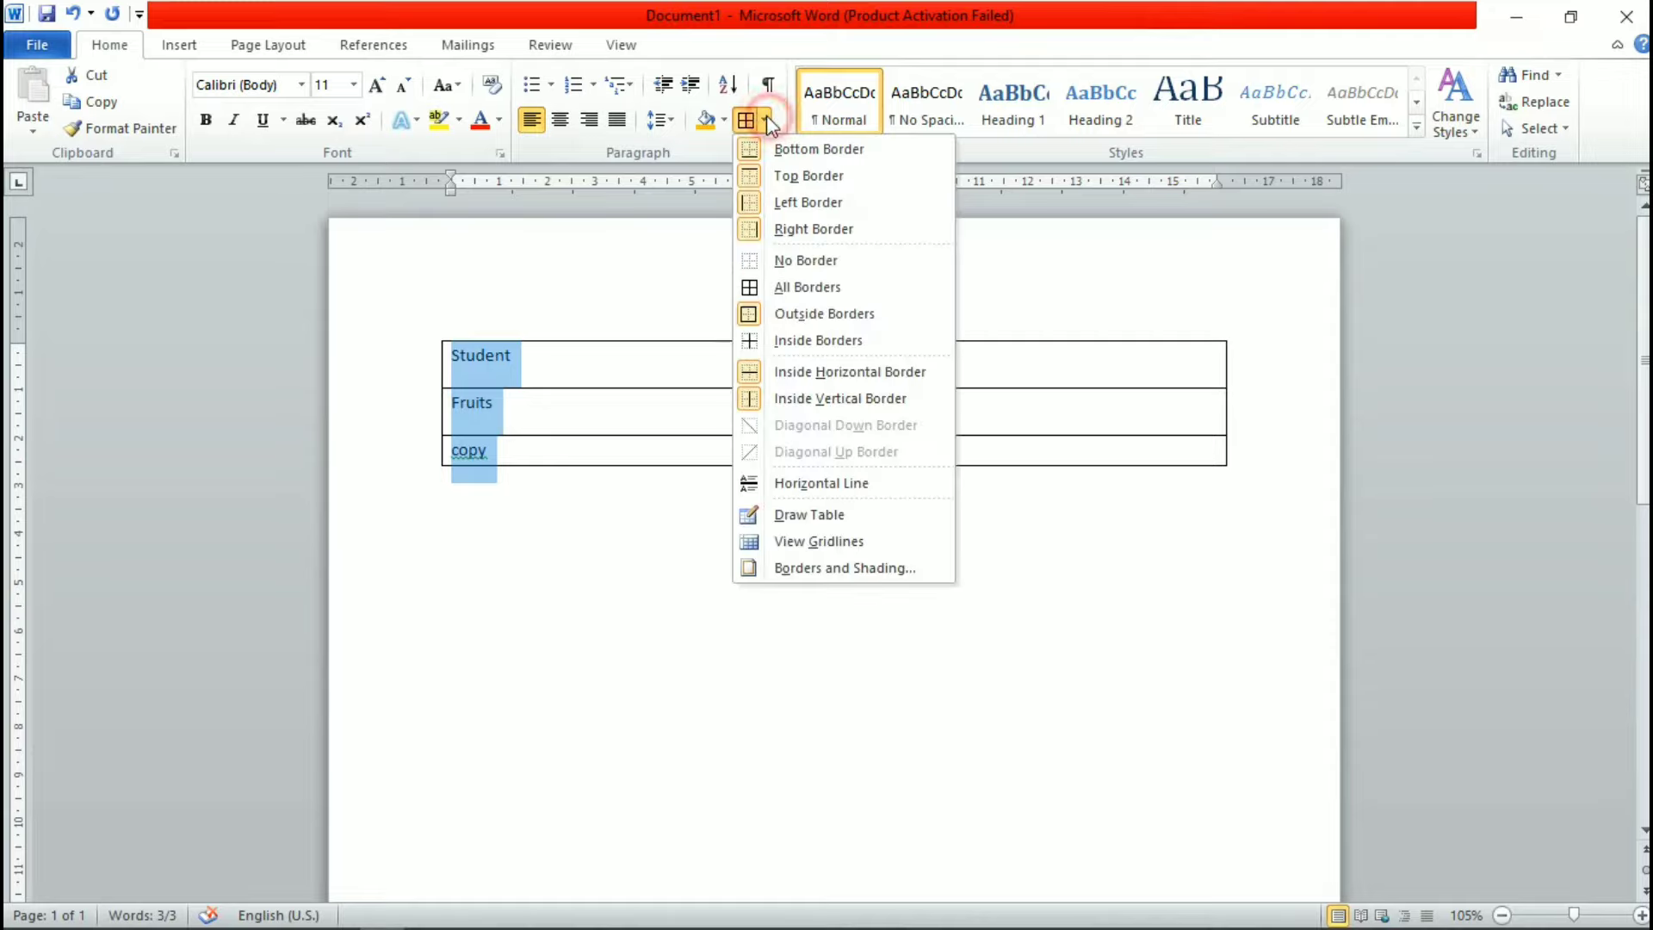
click(801, 261)
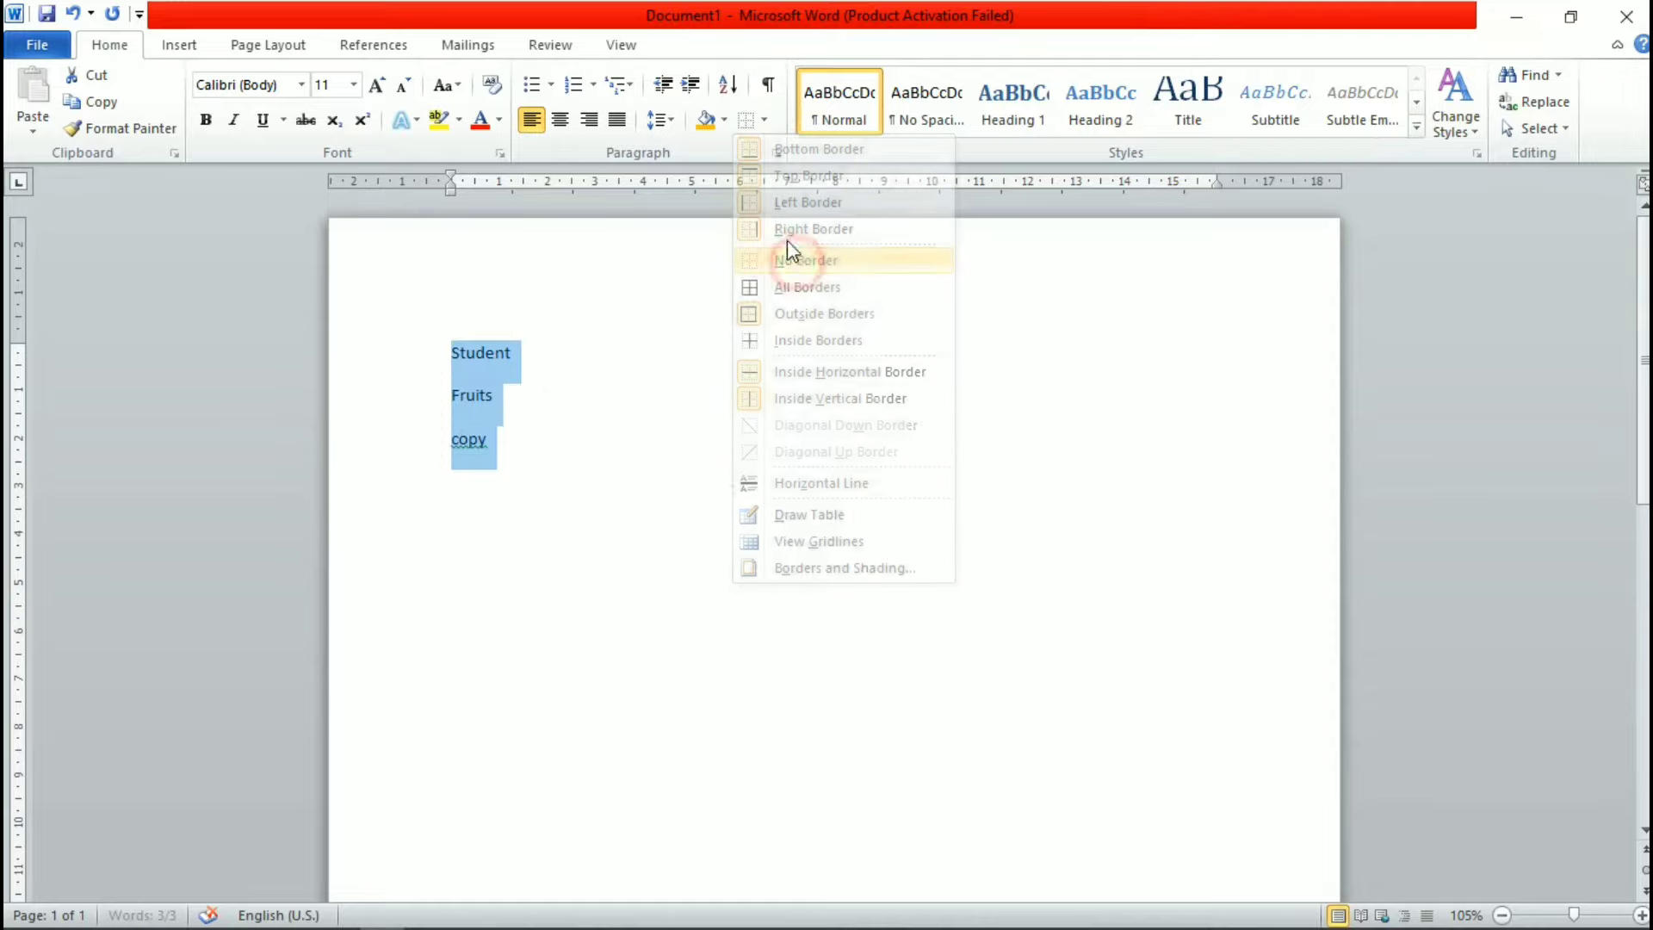
click(764, 123)
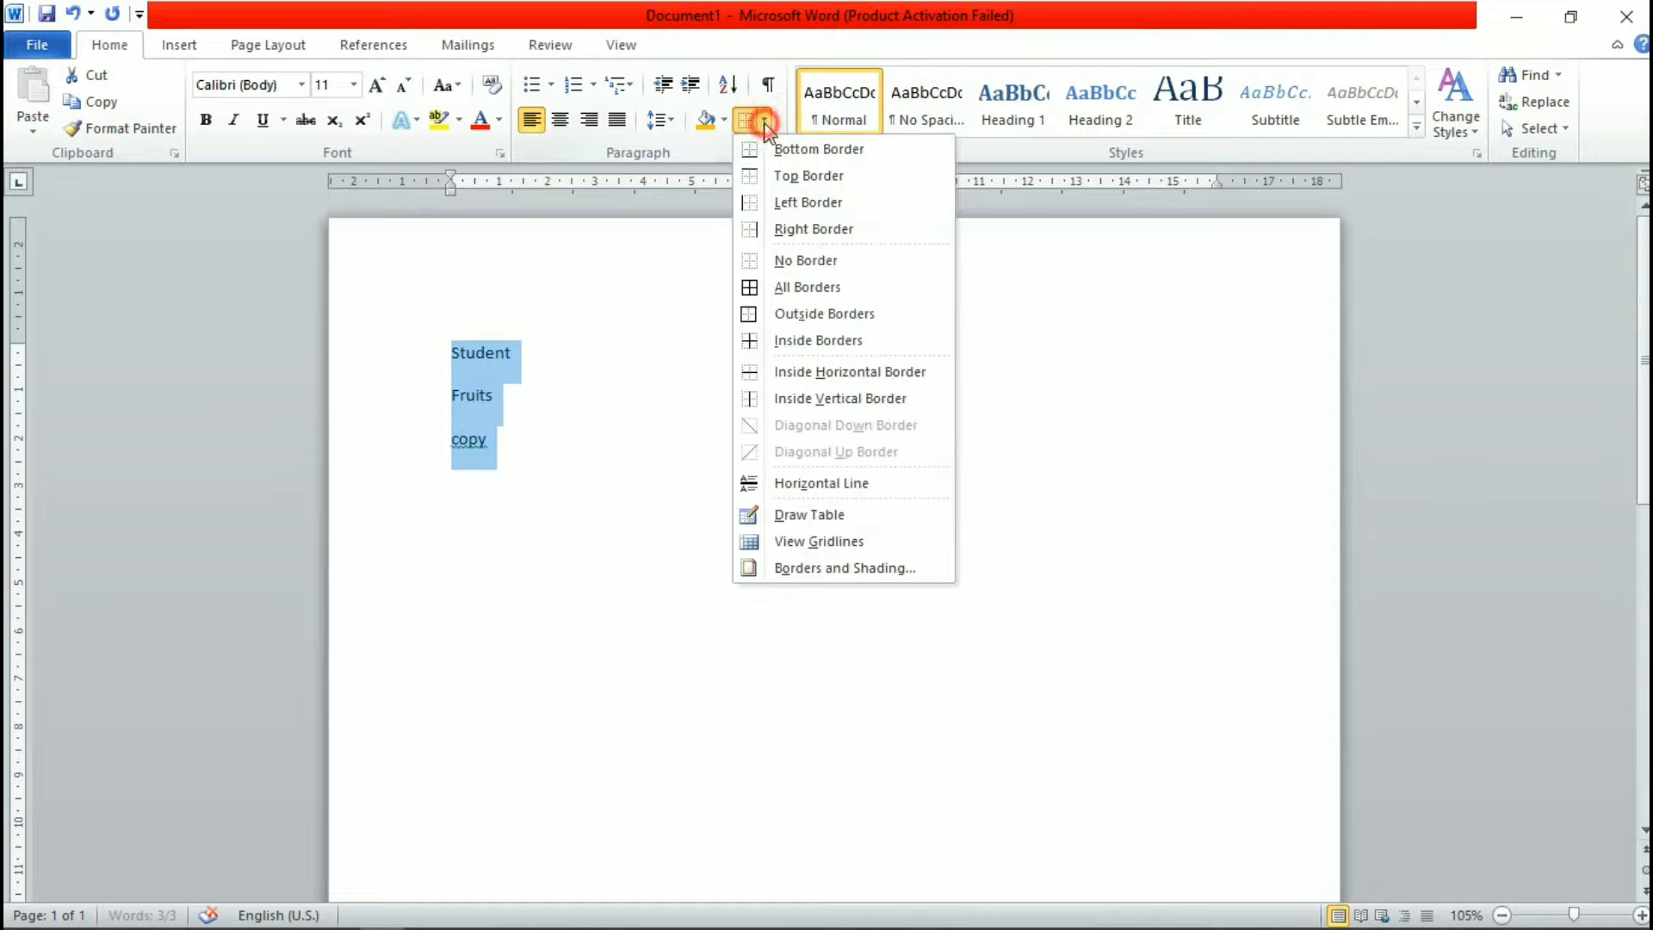
click(825, 348)
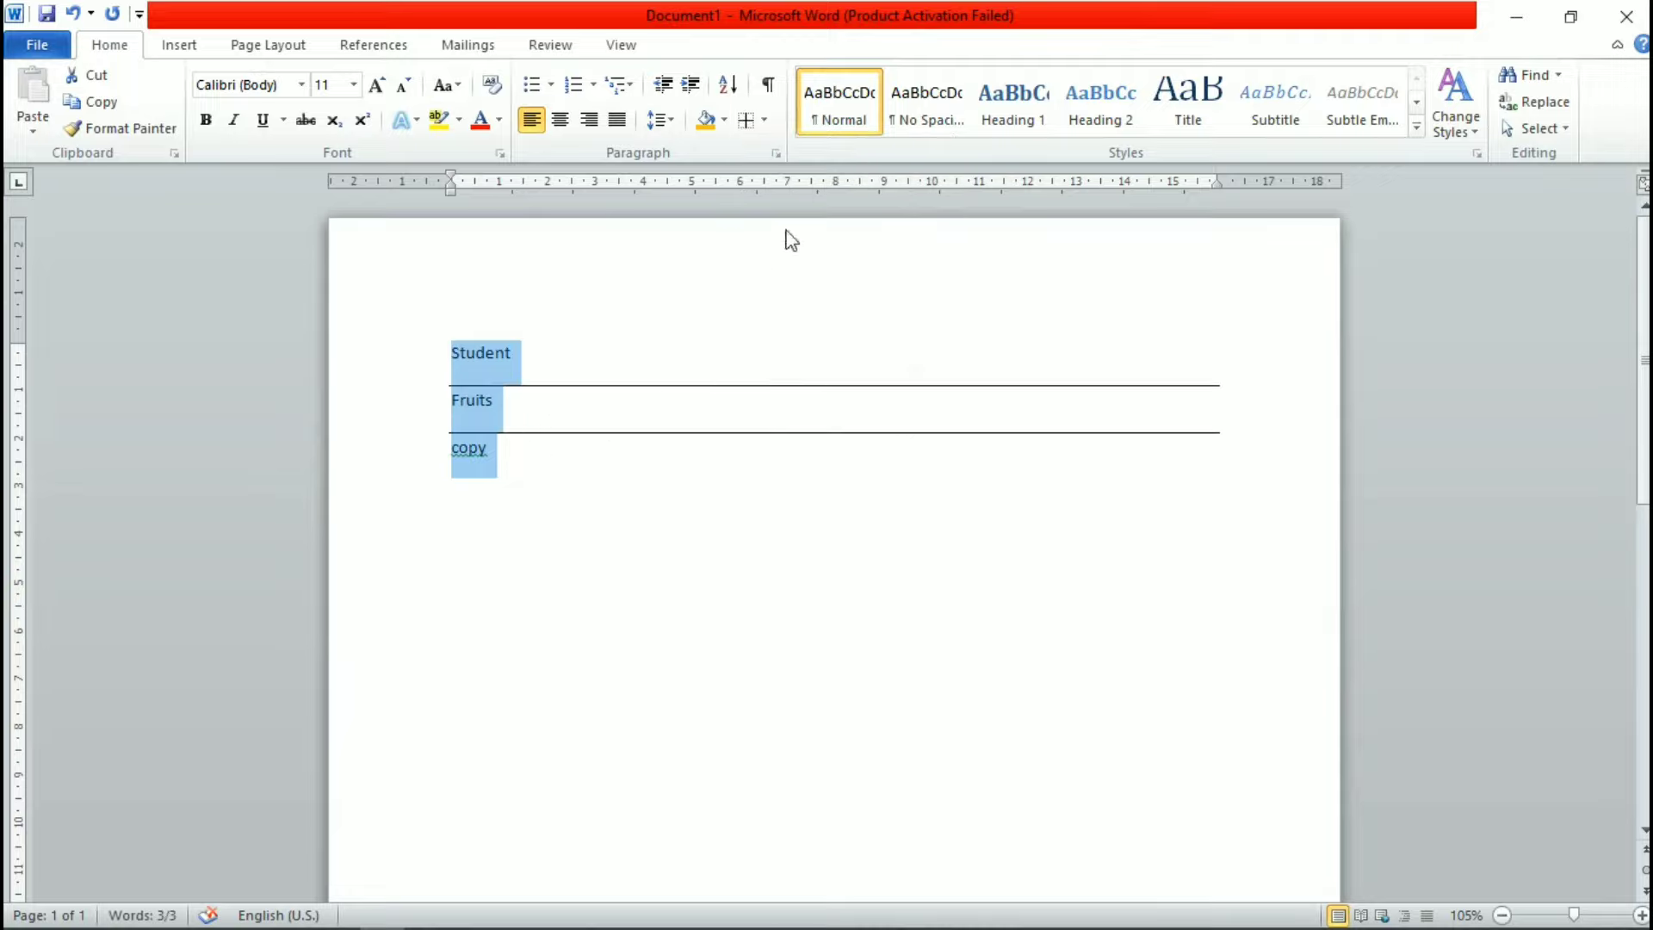
click(763, 121)
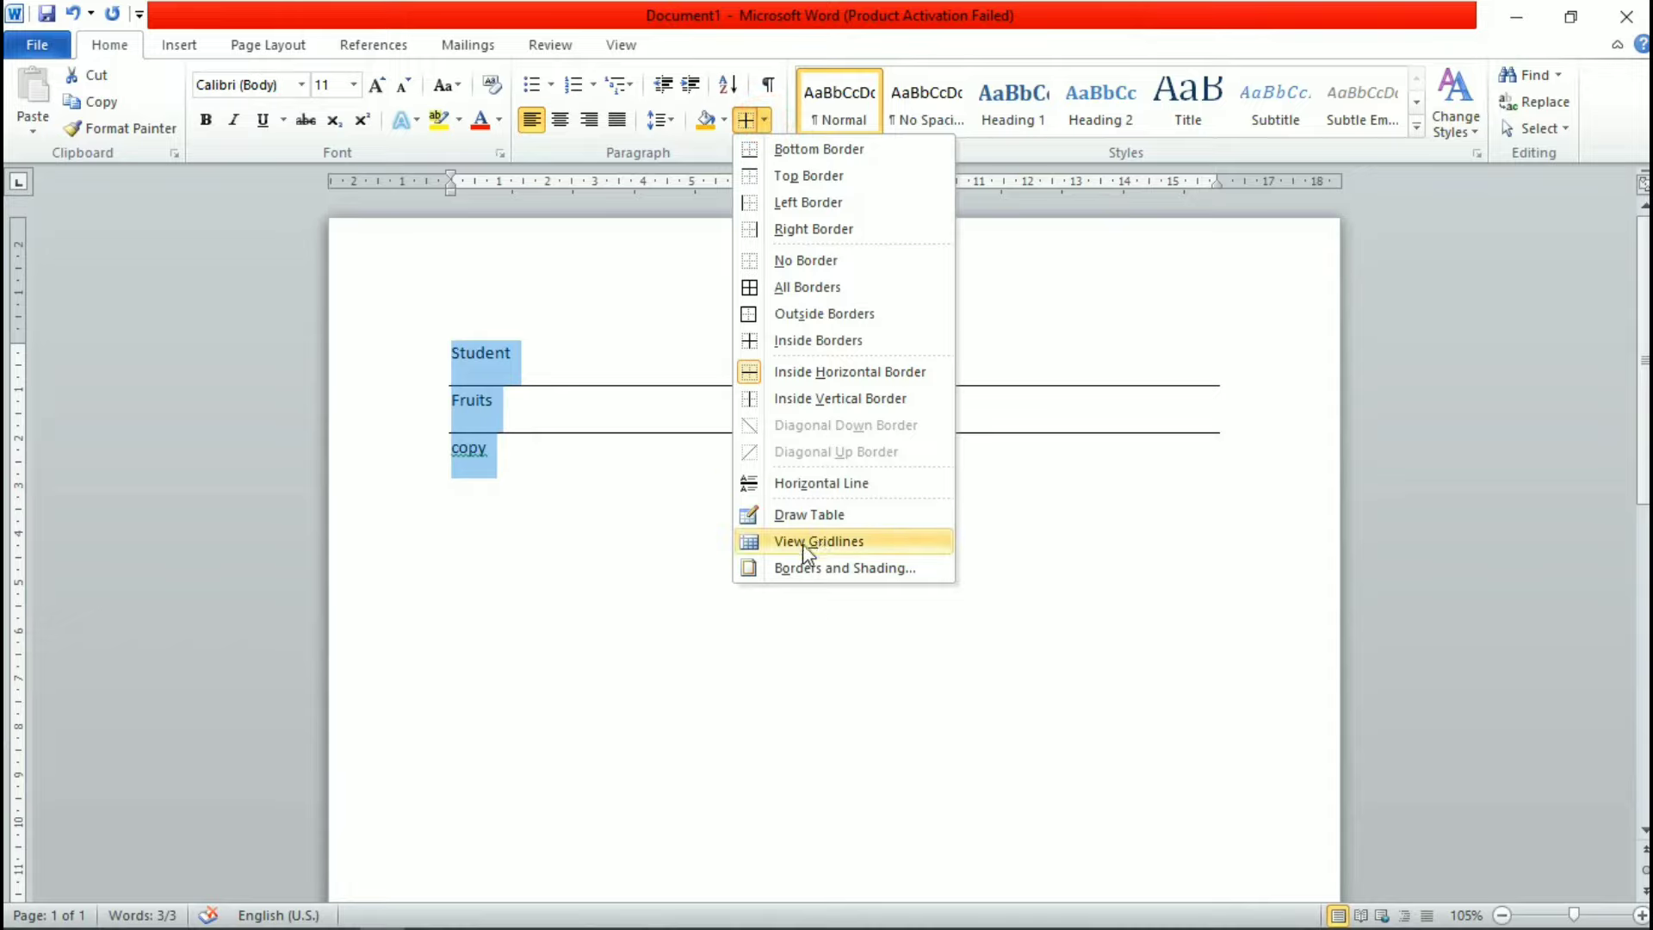
click(813, 262)
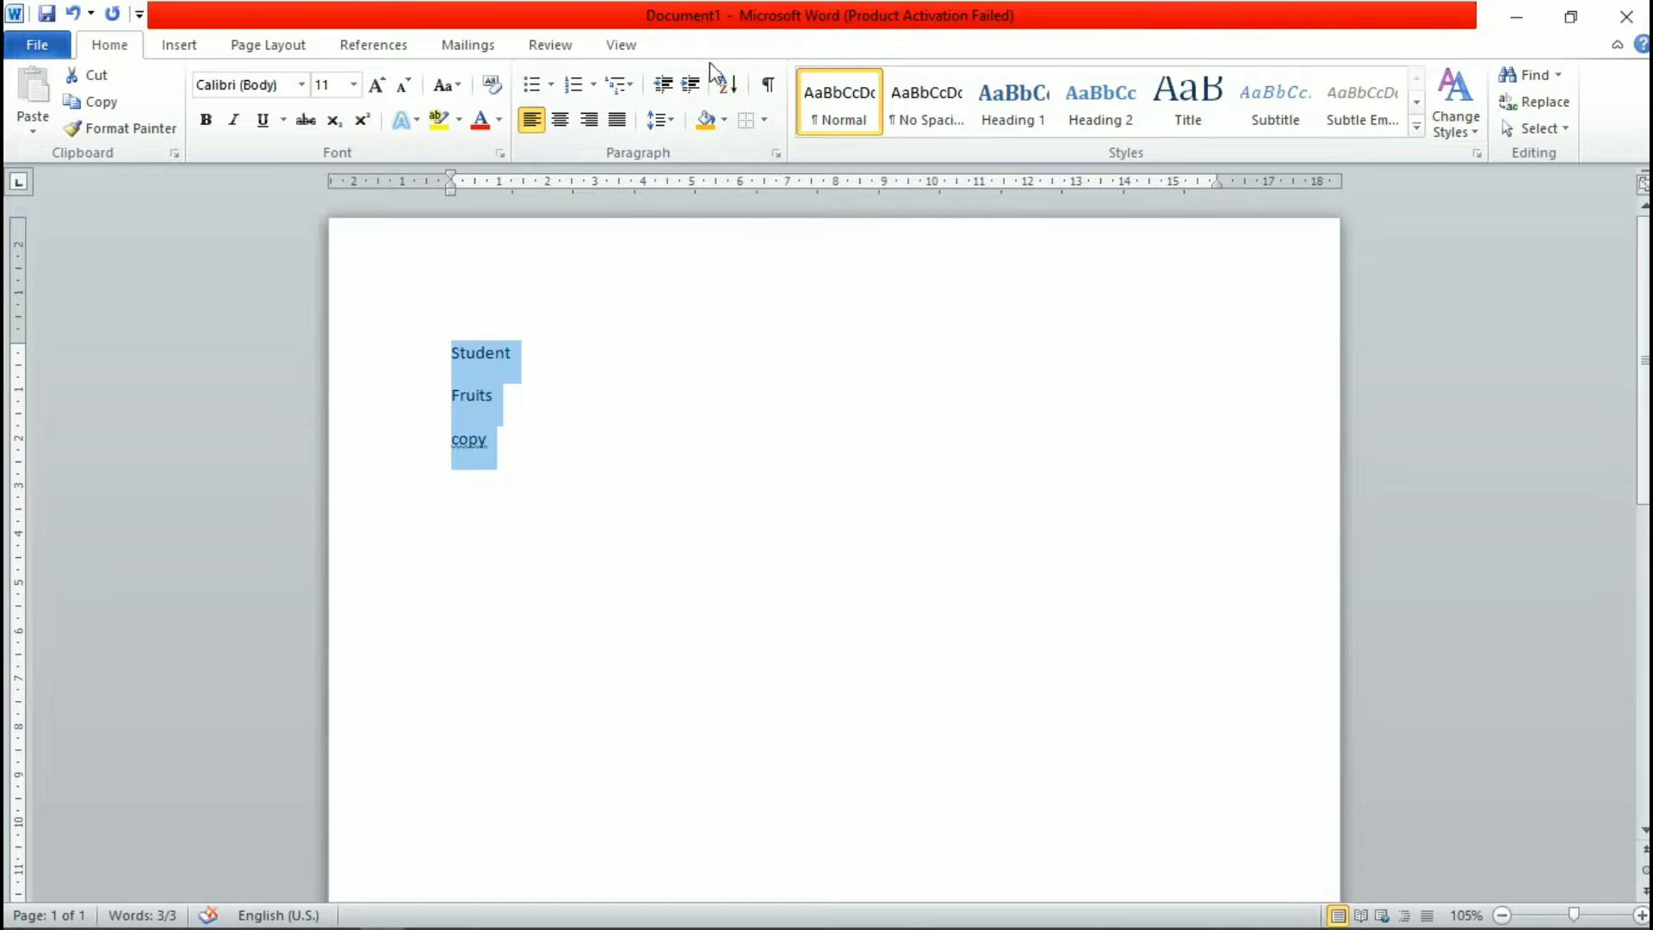
Step: Delete the old lines, type four first names on separate lines, and select them
key(Delete)
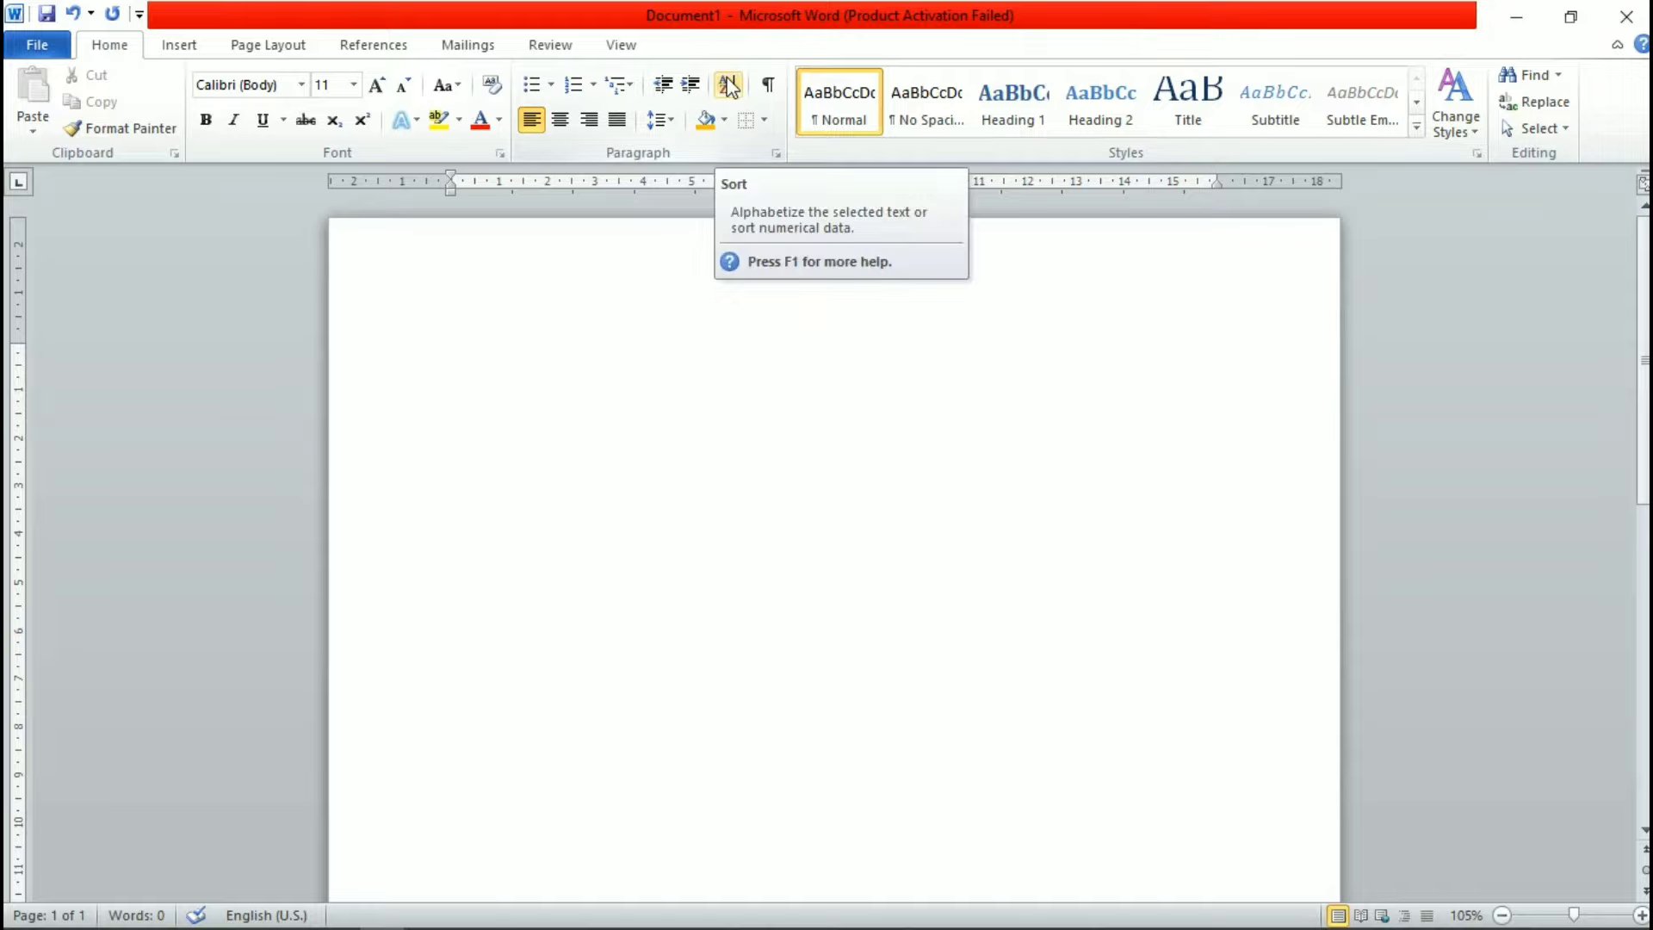
text(din)
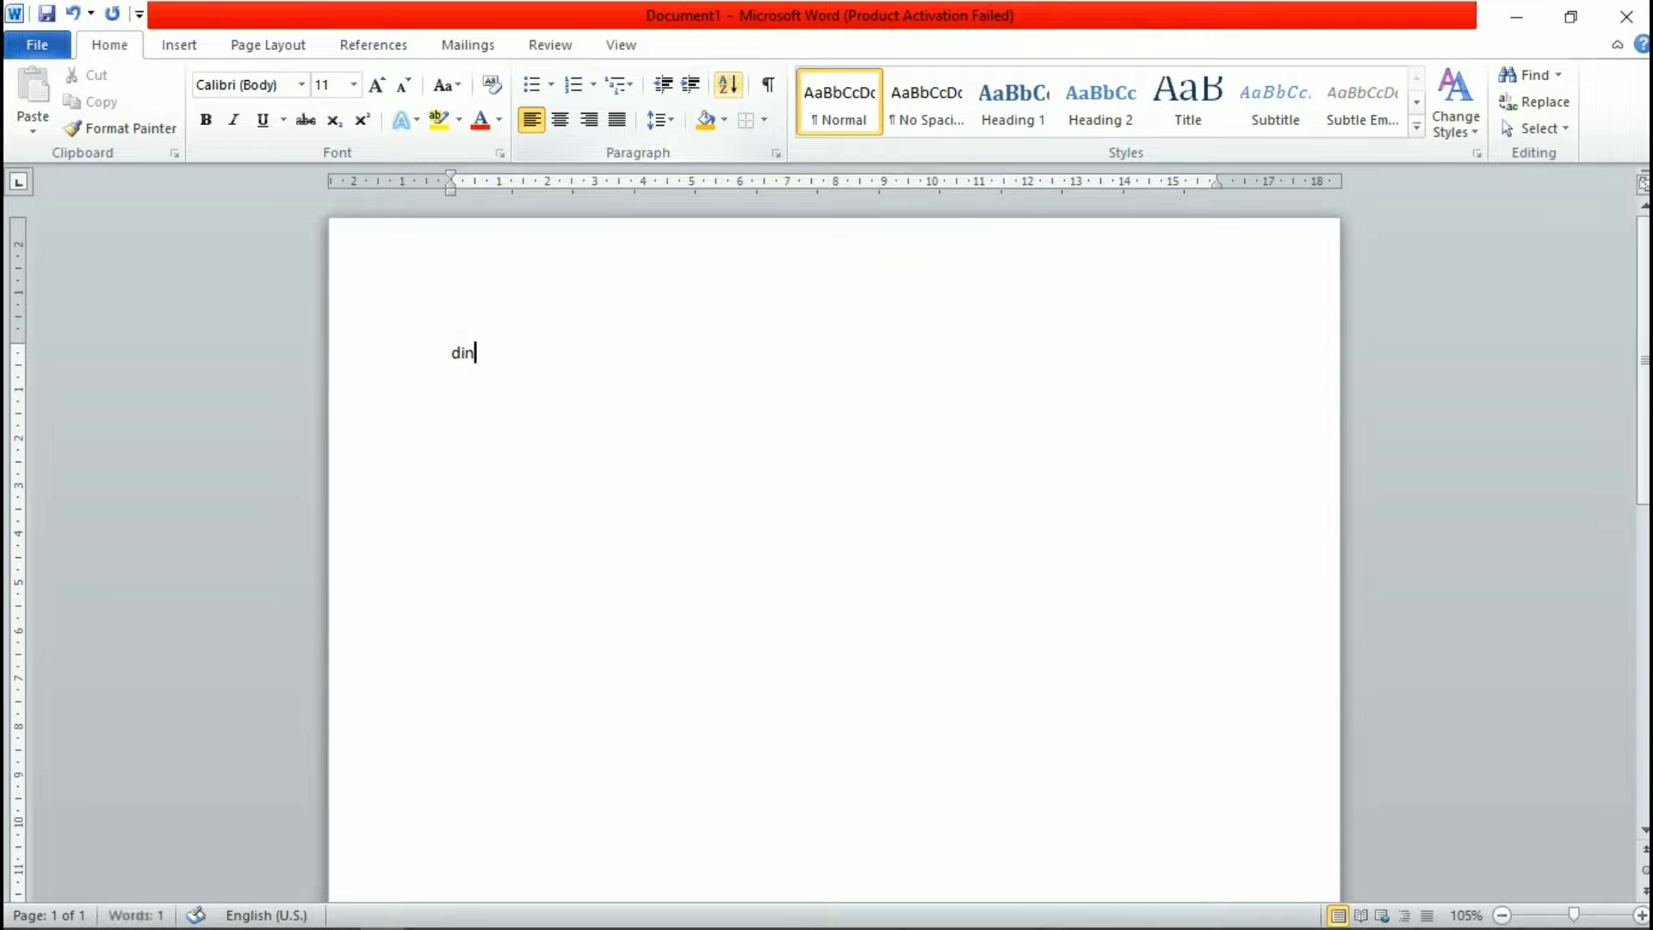
text(Dinesh )
text(che)
text(ta)
text(n)
key(Return)
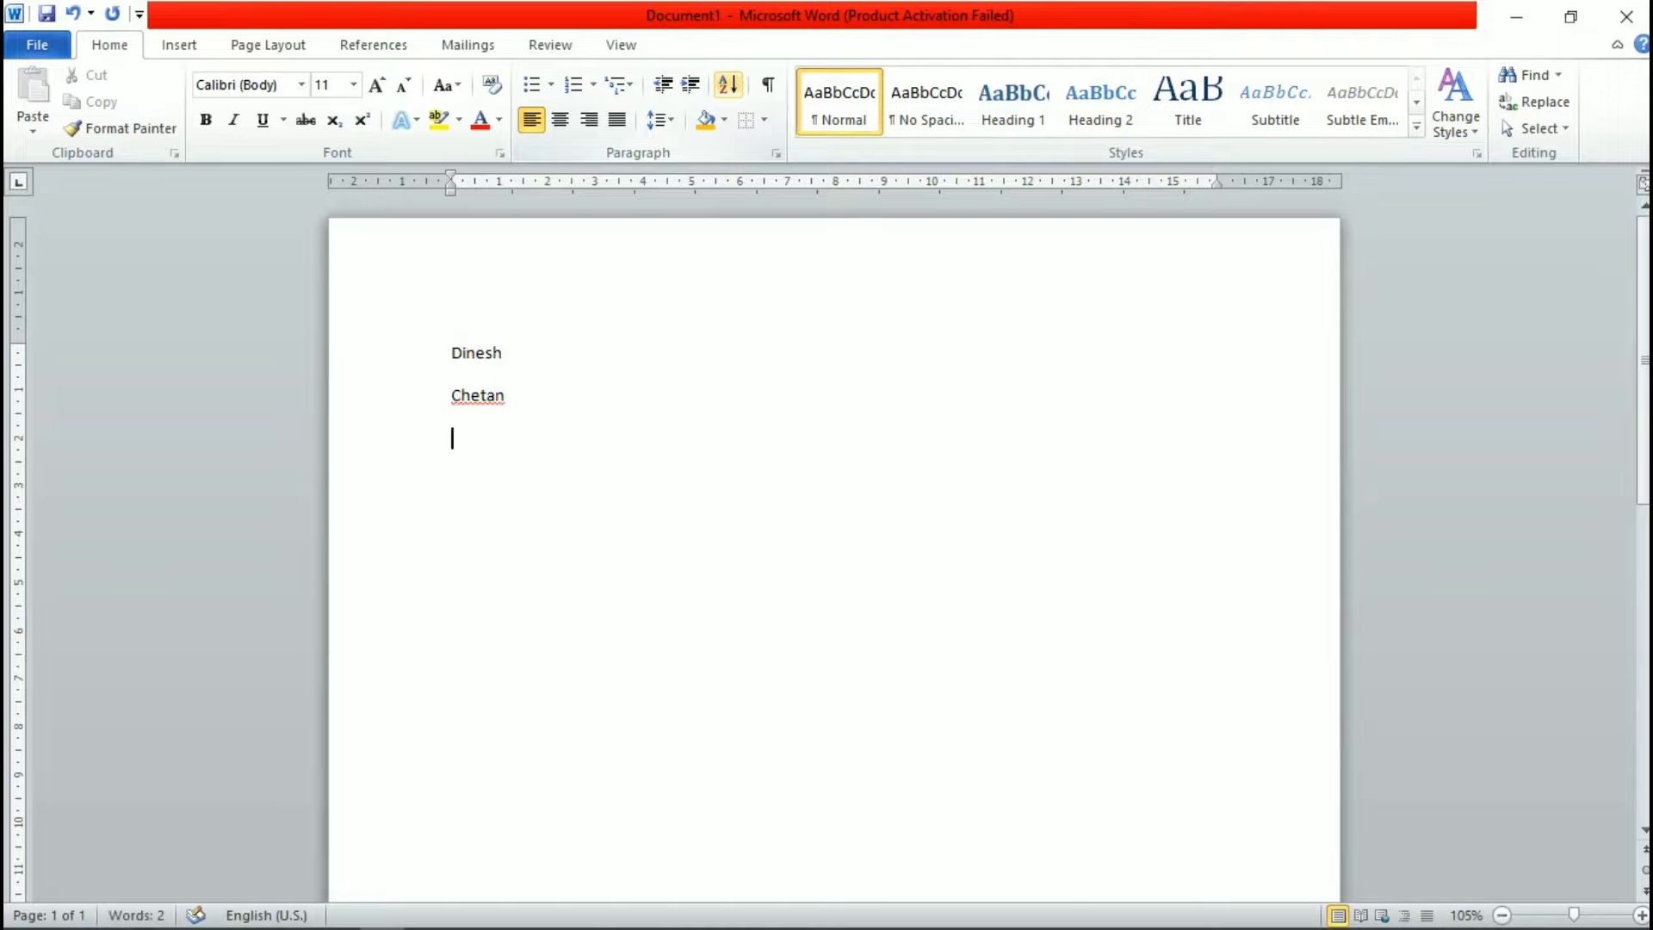
text(ankt)
key(BackSpace)
text(it)
key(Return)
text(babl)
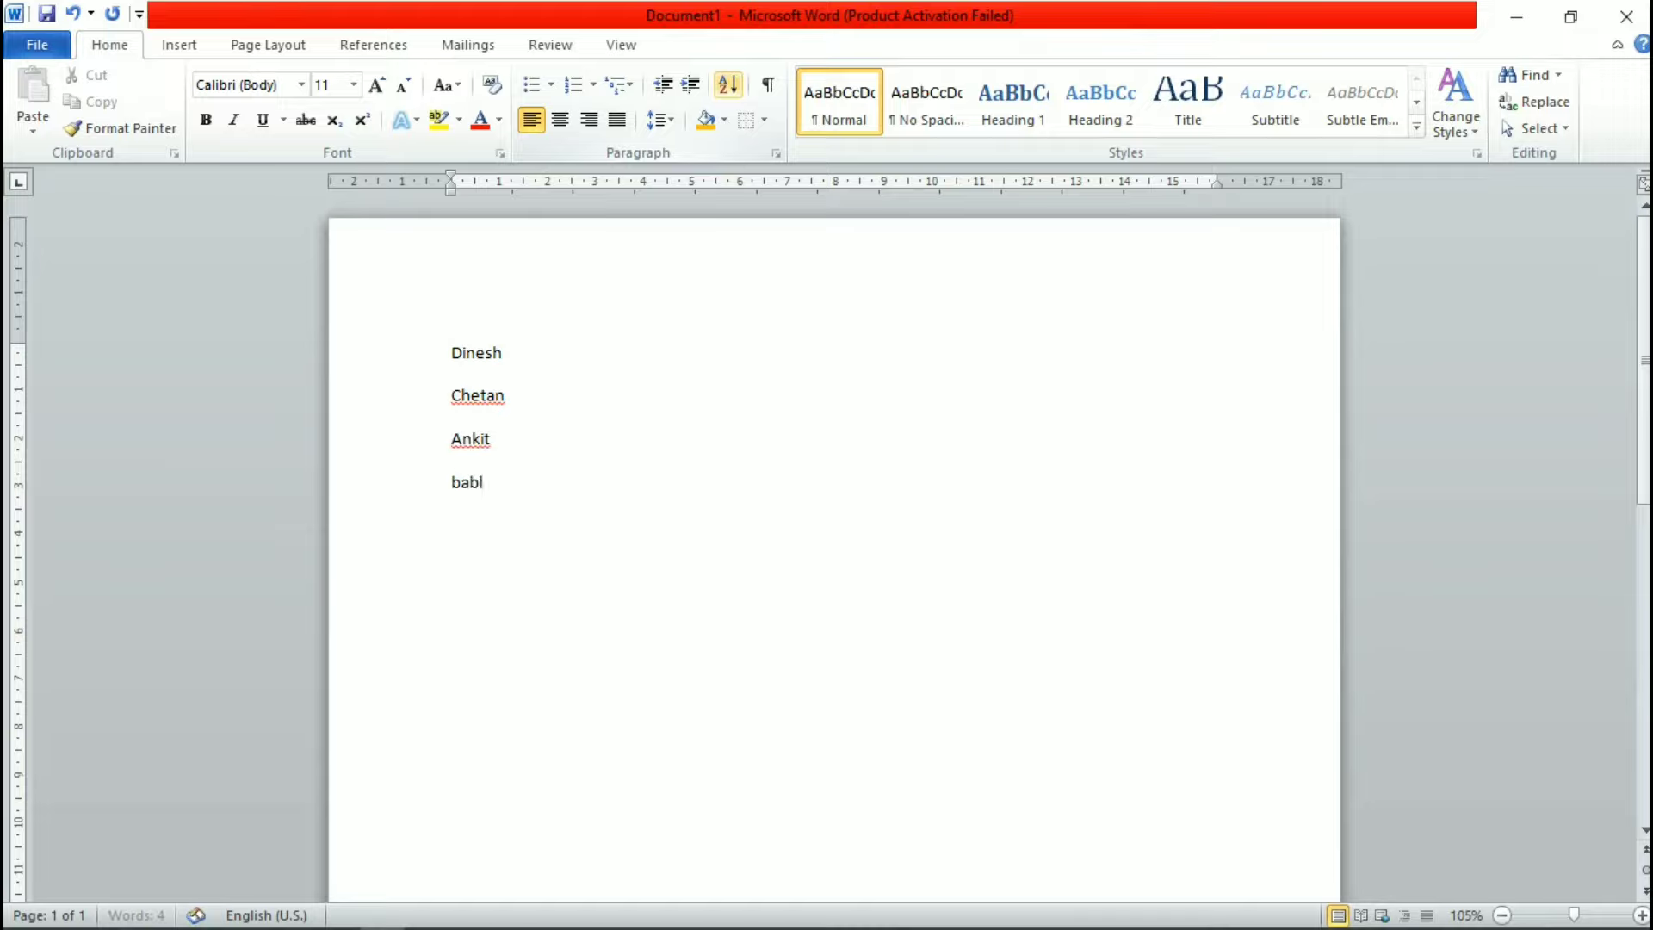
text(u)
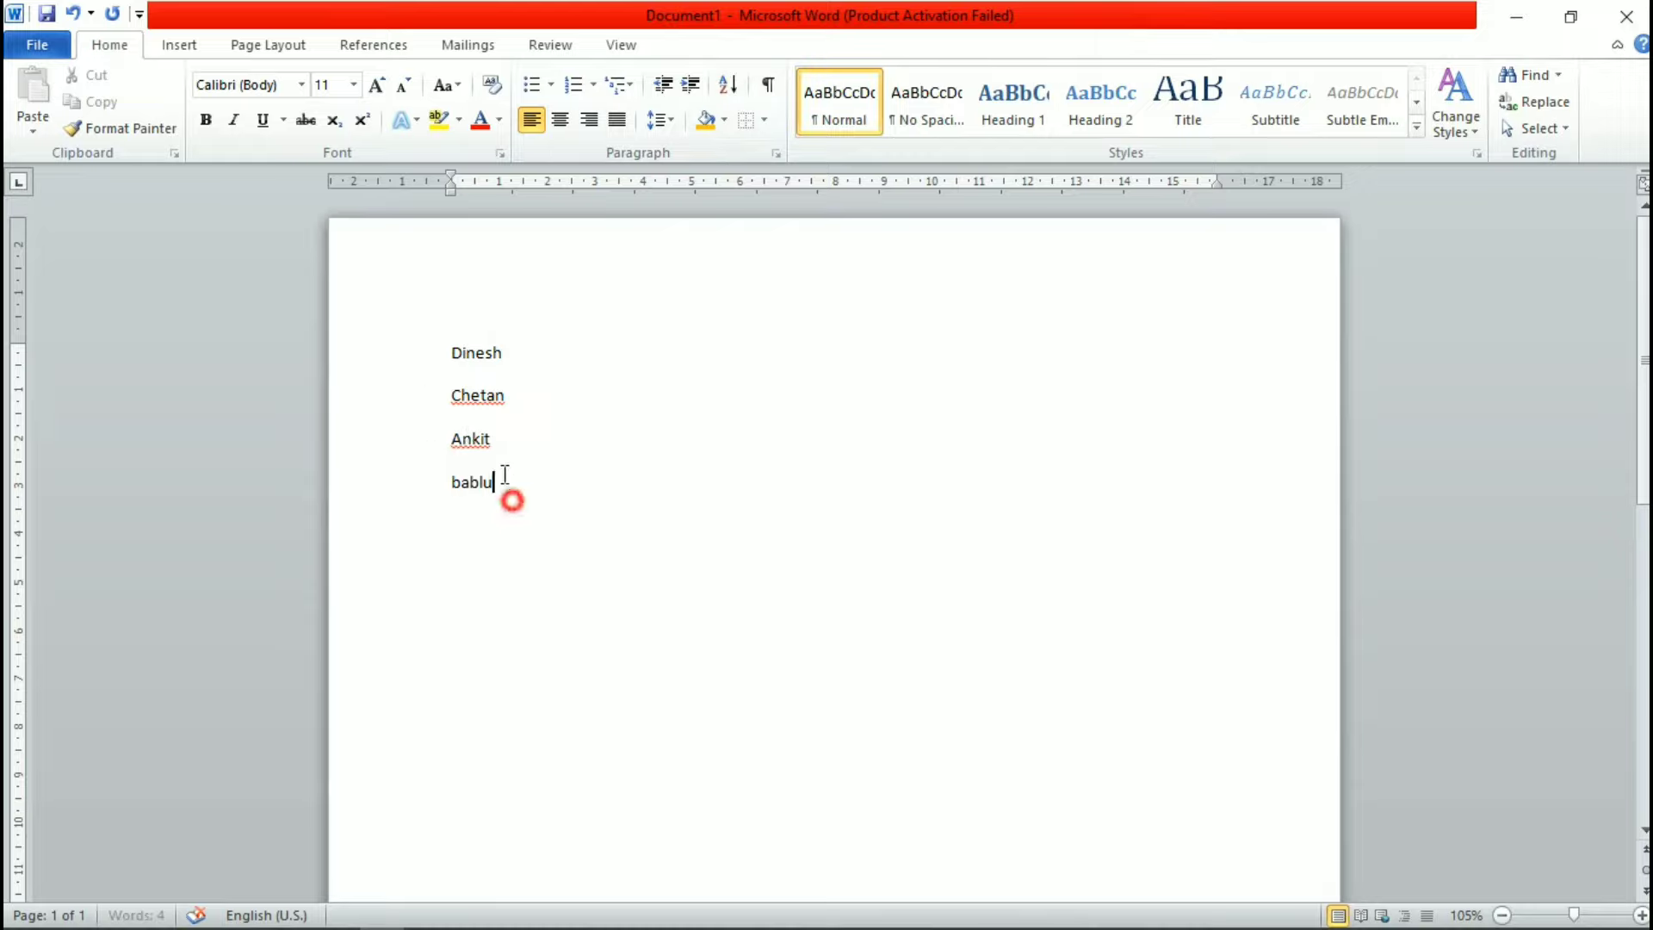
drag(510, 496, 410, 258)
Step: Sort the names in ascending (A to Z) order
click(728, 83)
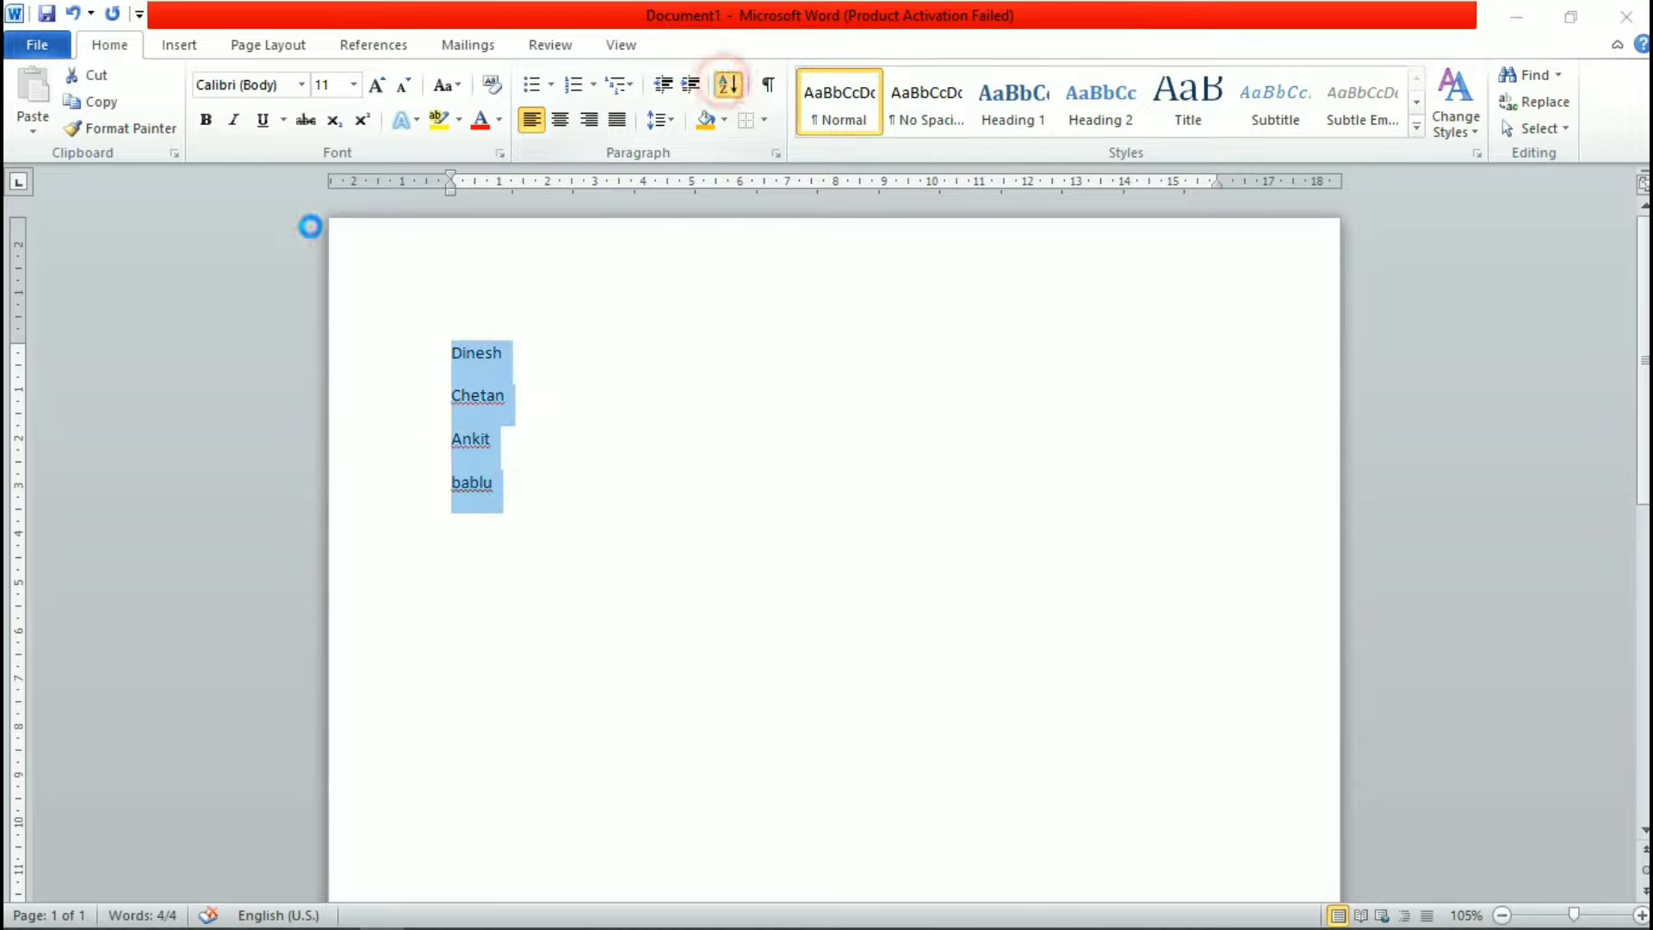
click(981, 339)
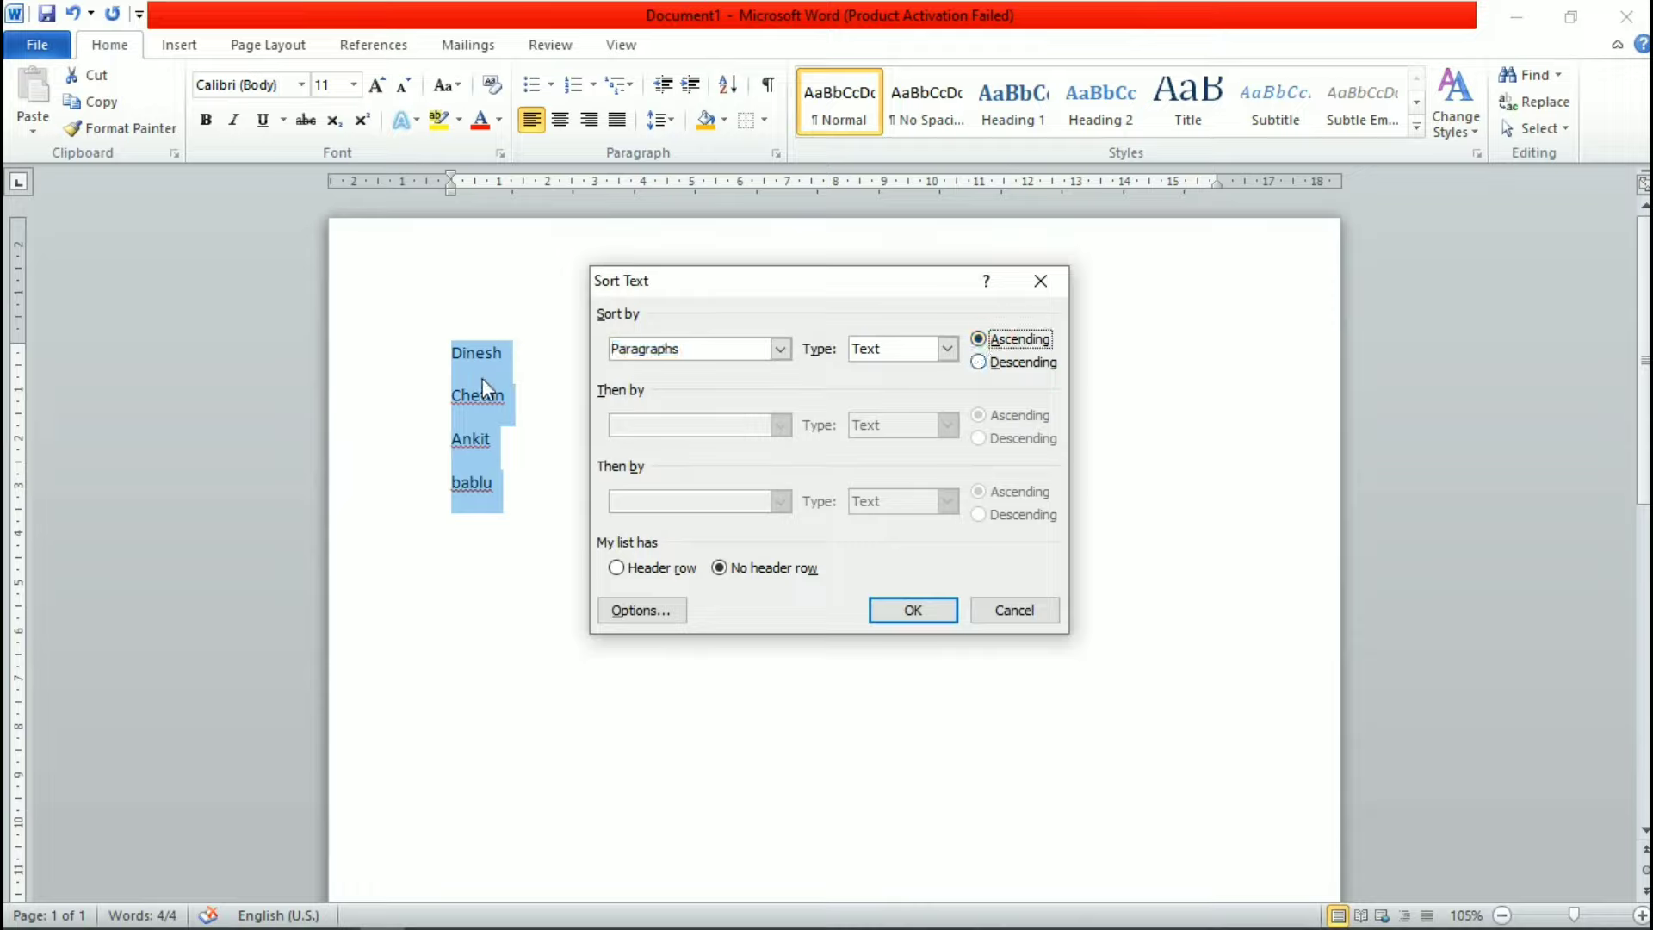
click(901, 611)
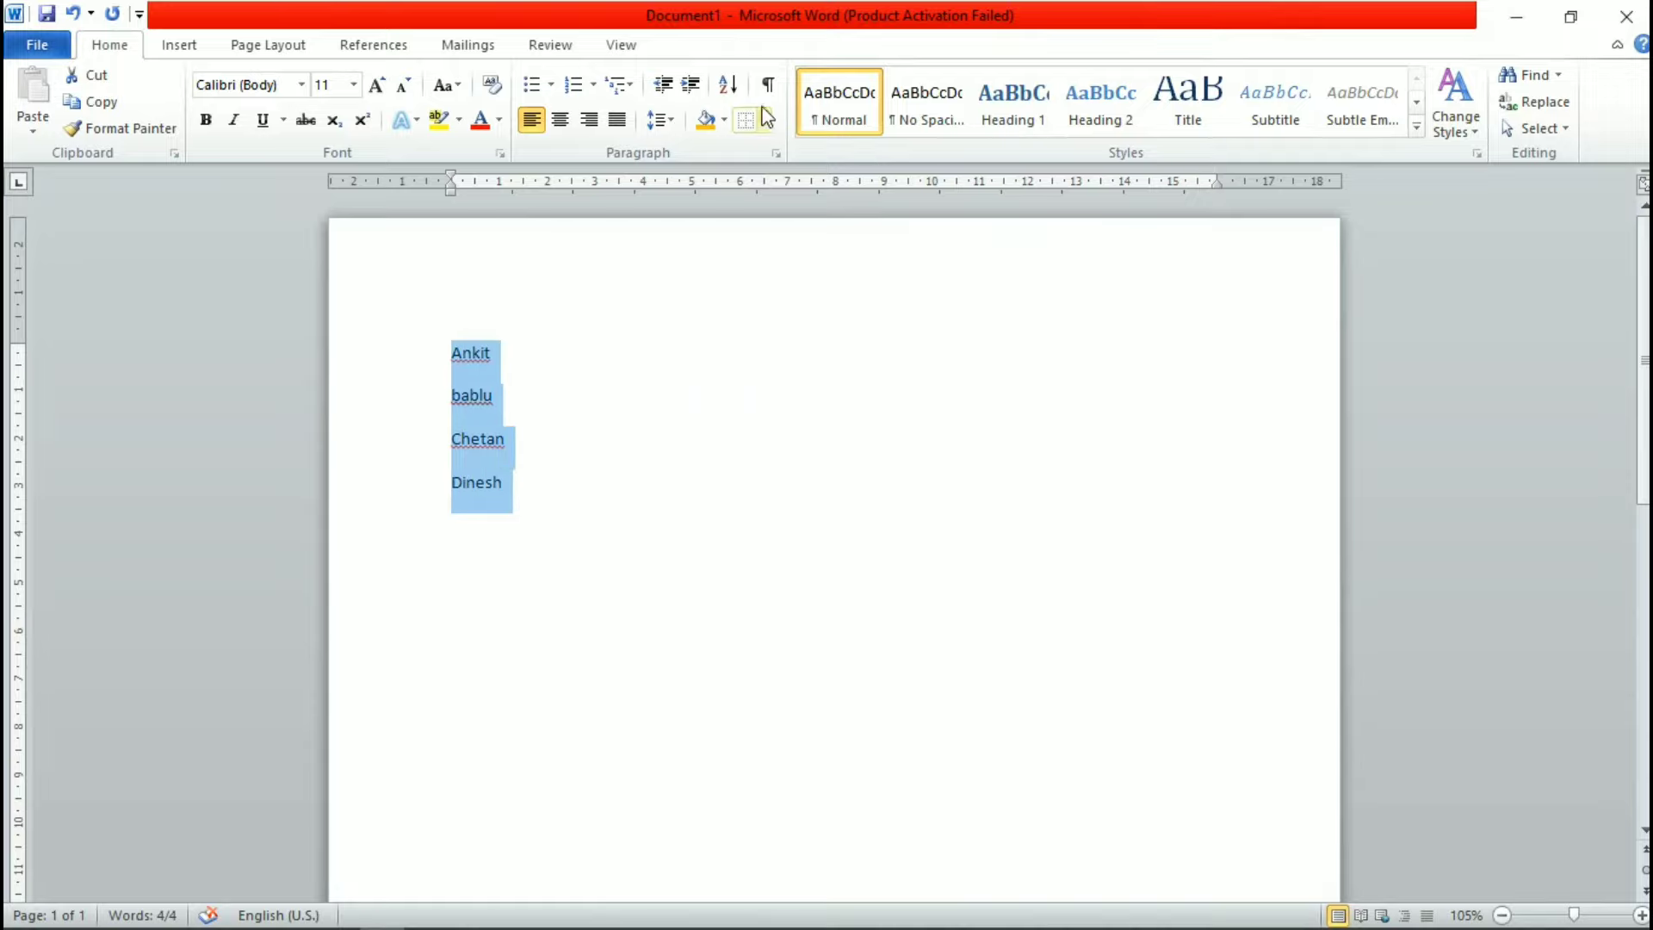
Step: Re-sort the names in descending (Z to A) order
click(728, 84)
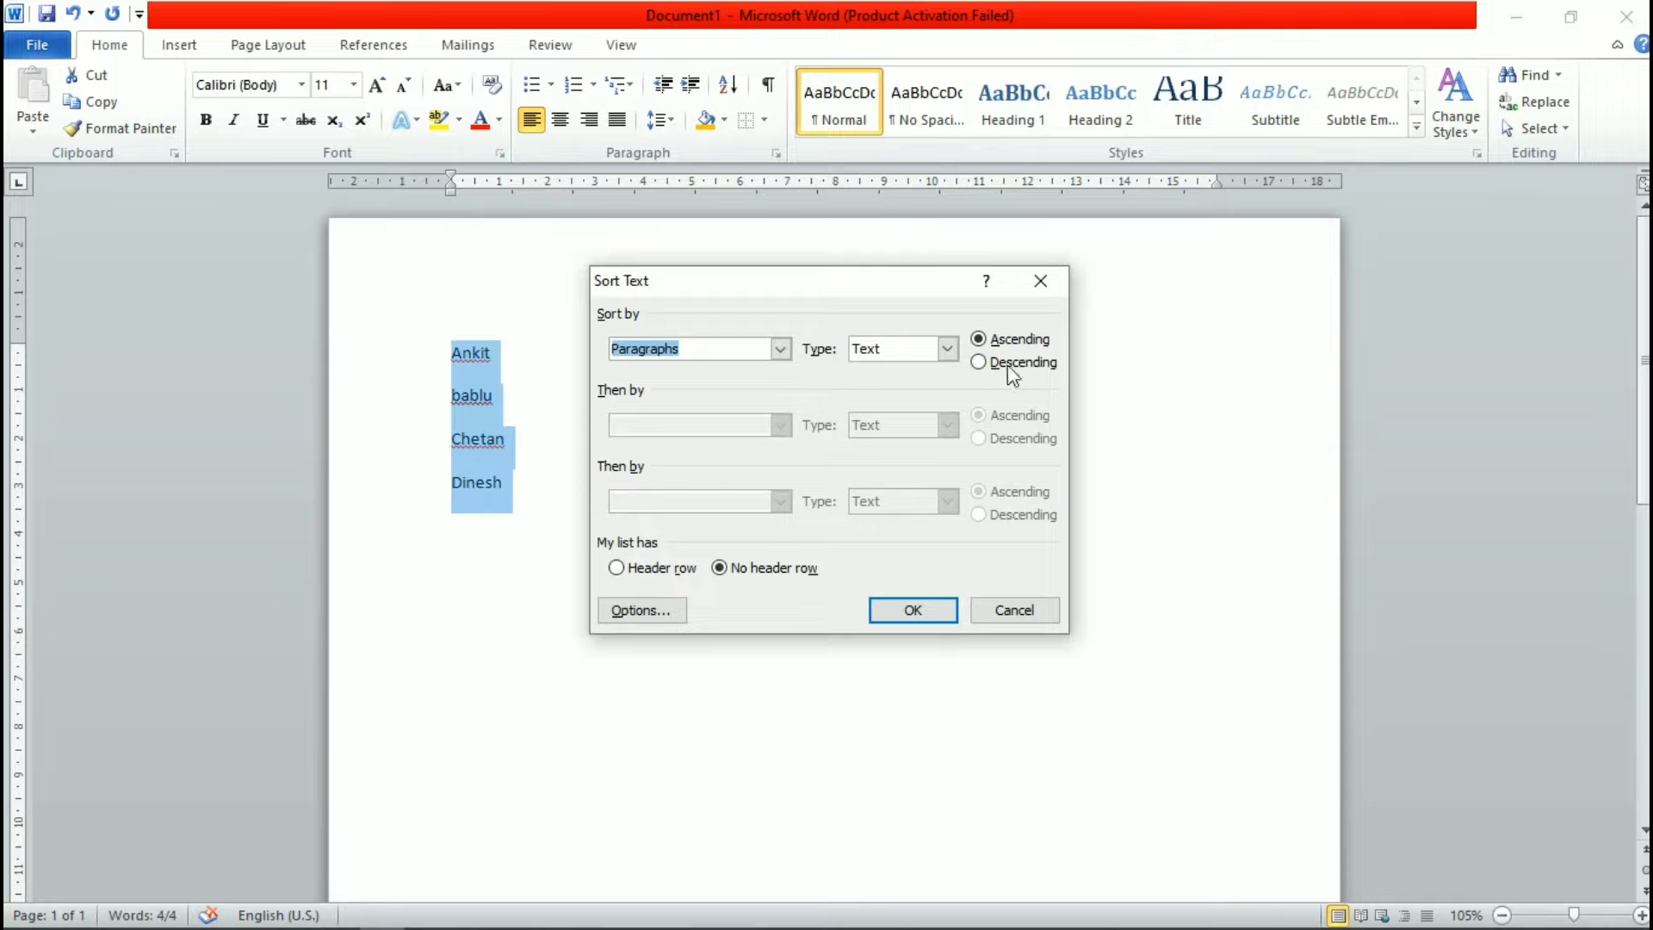
click(979, 361)
click(914, 613)
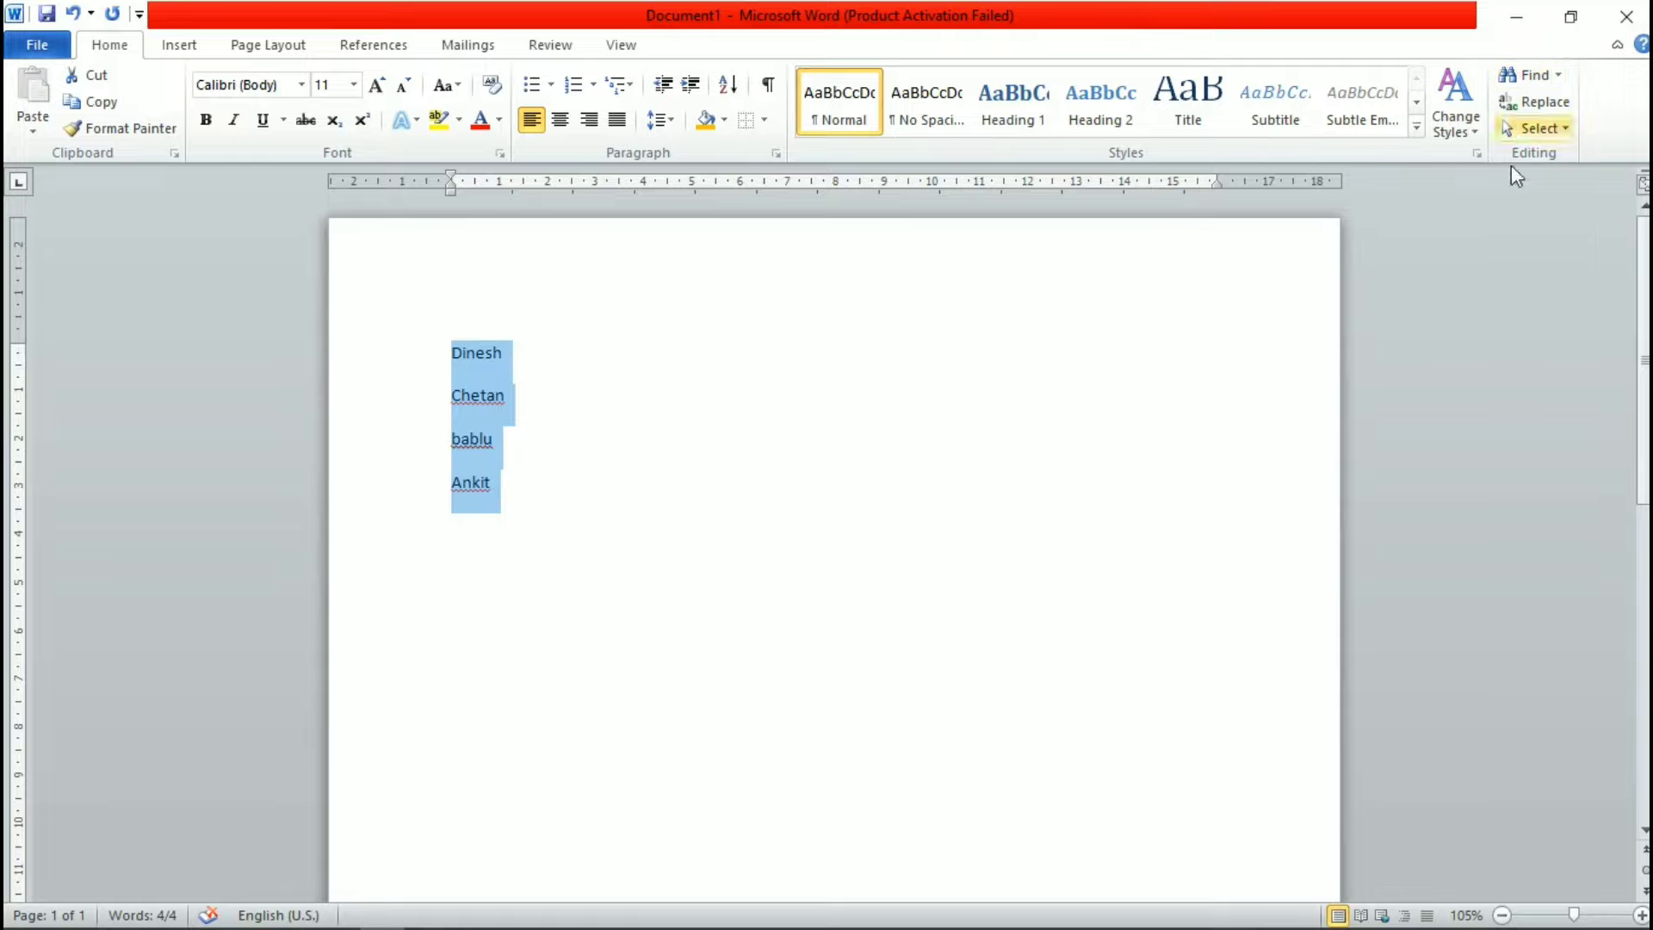
Step: Replace the names with three paragraphs of =rand() sample text
key(Delete)
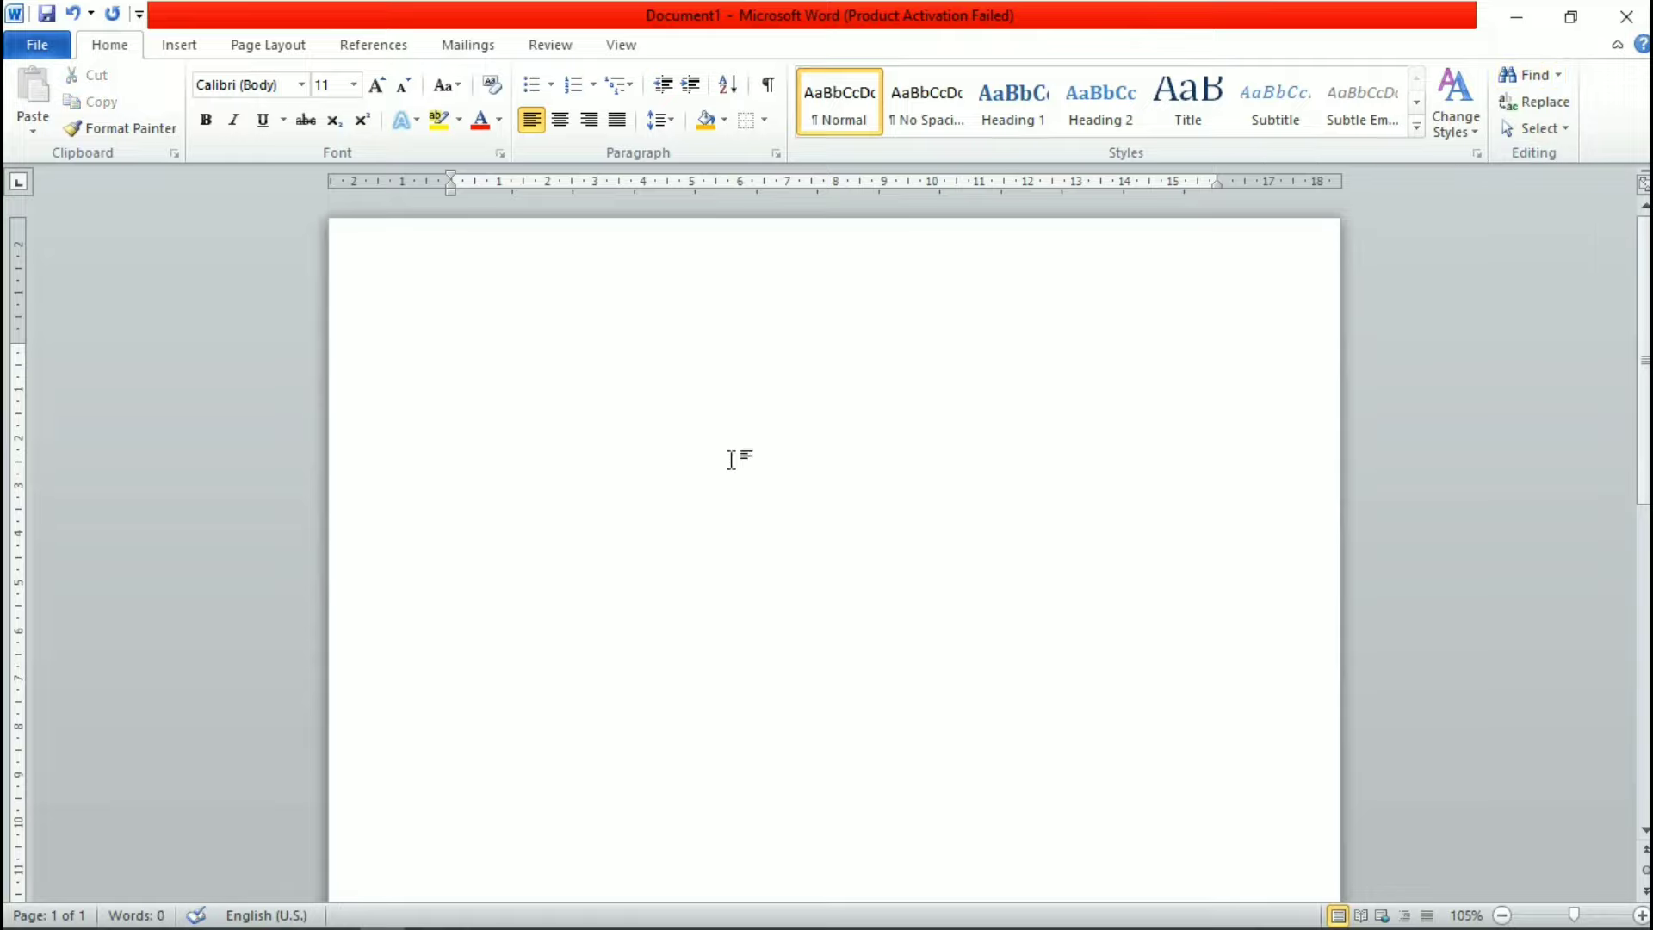
text(=ra)
text(nd())
key(Return)
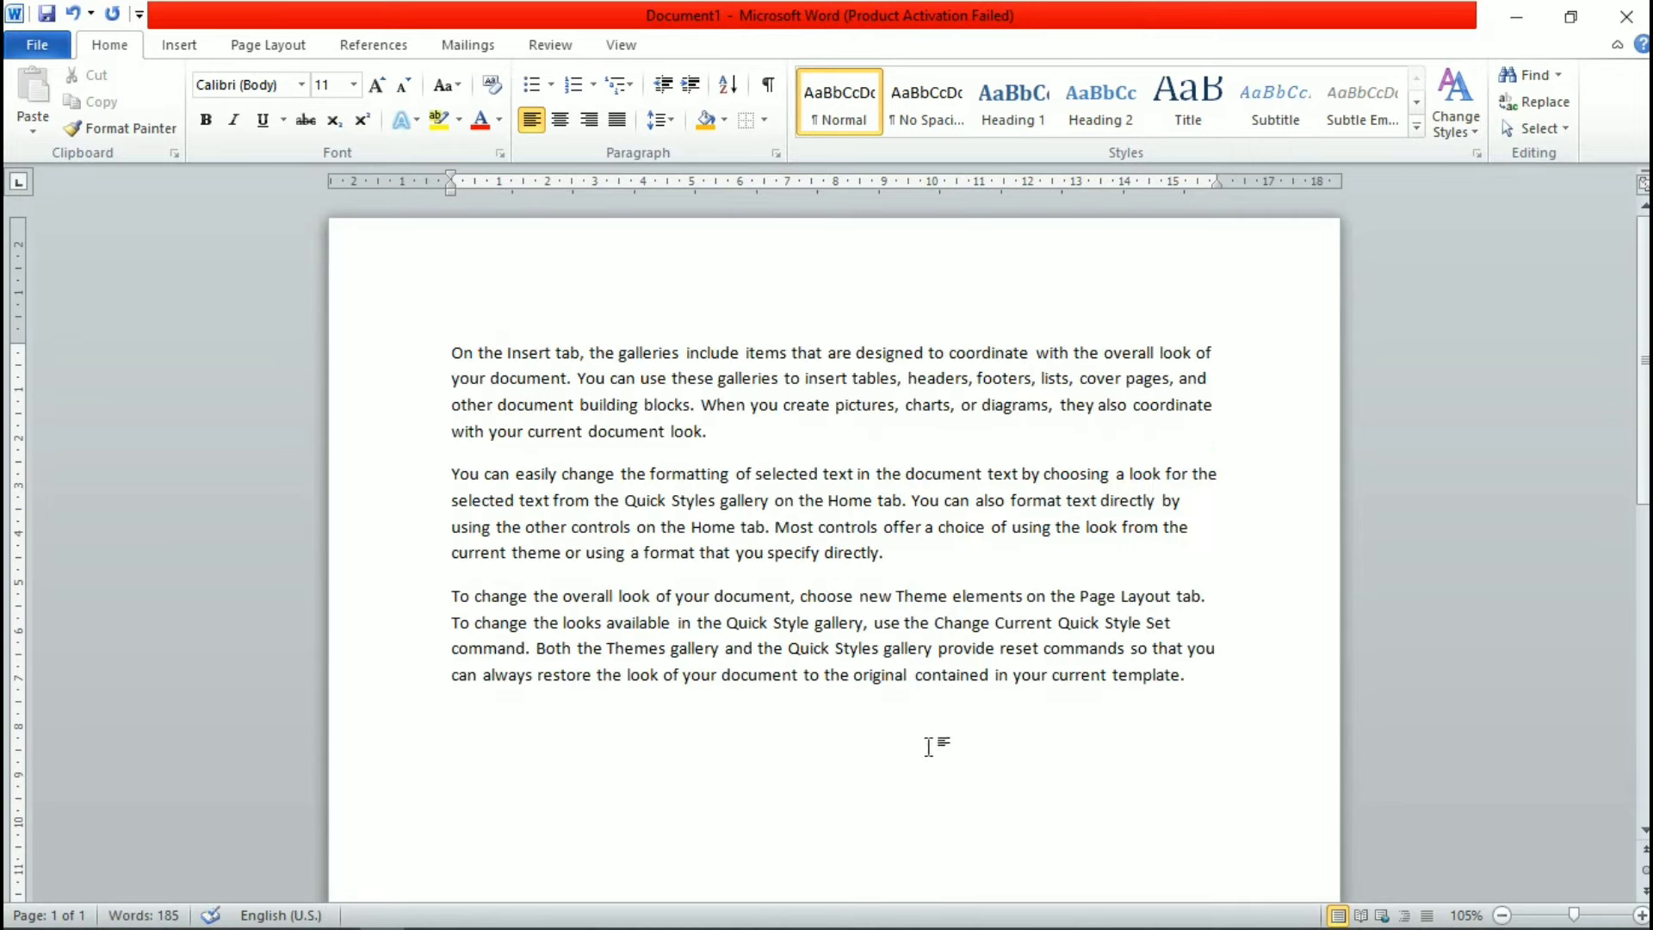
Step: Search the sample text for 'document' in the Navigation pane
click(922, 527)
click(1530, 75)
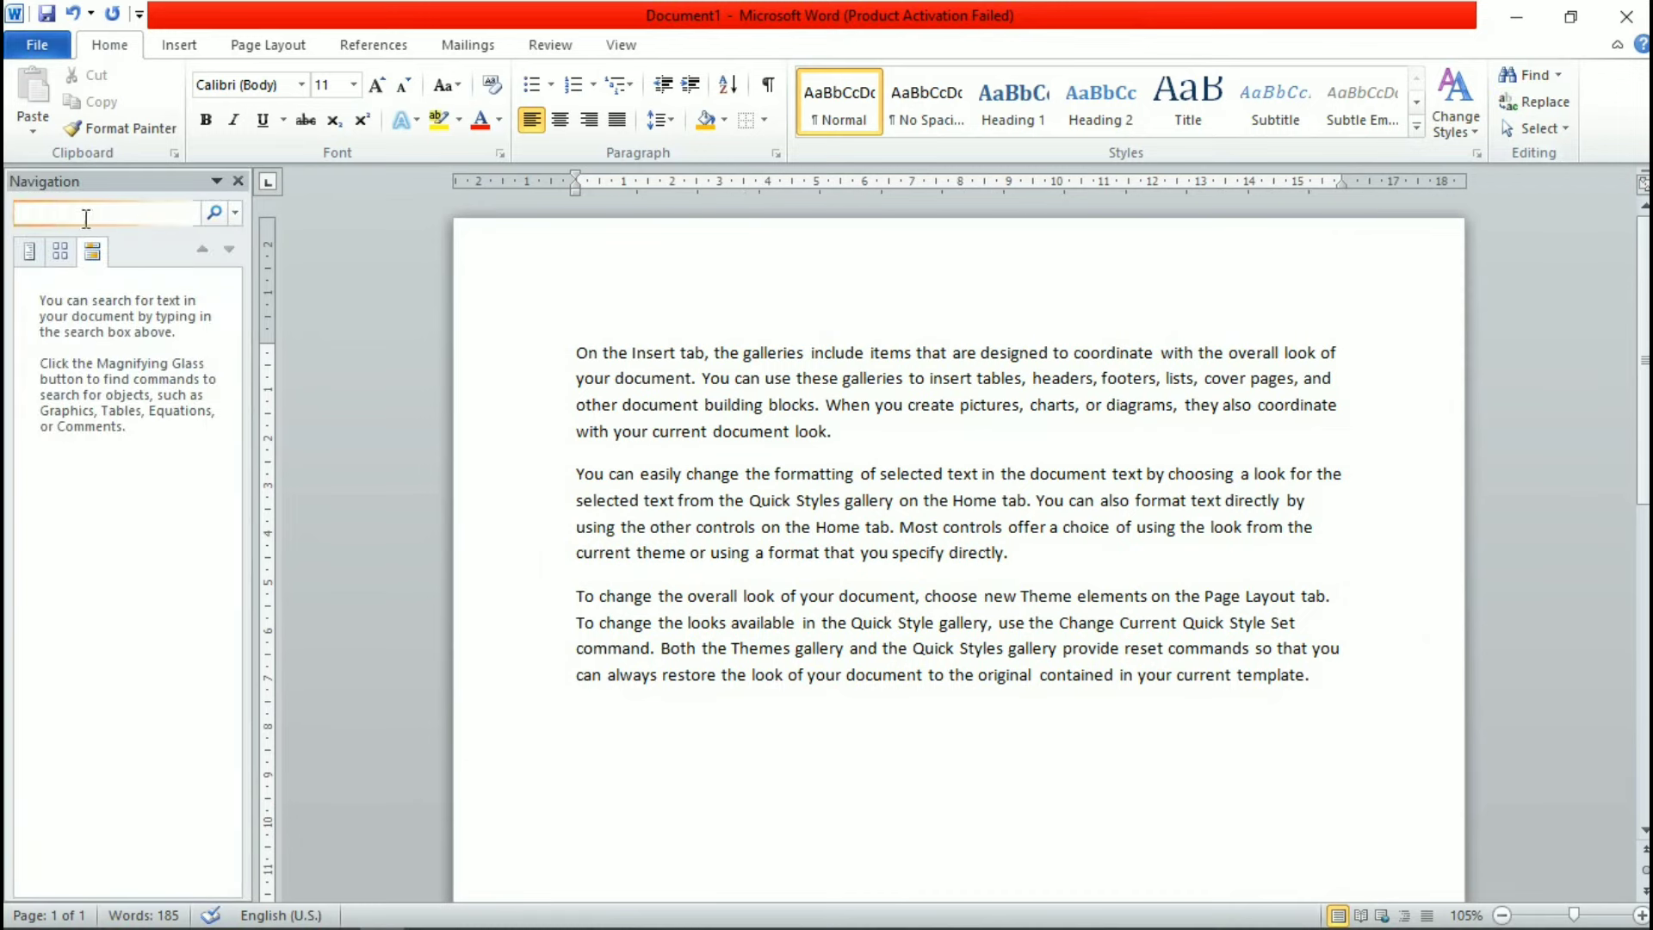
text(d)
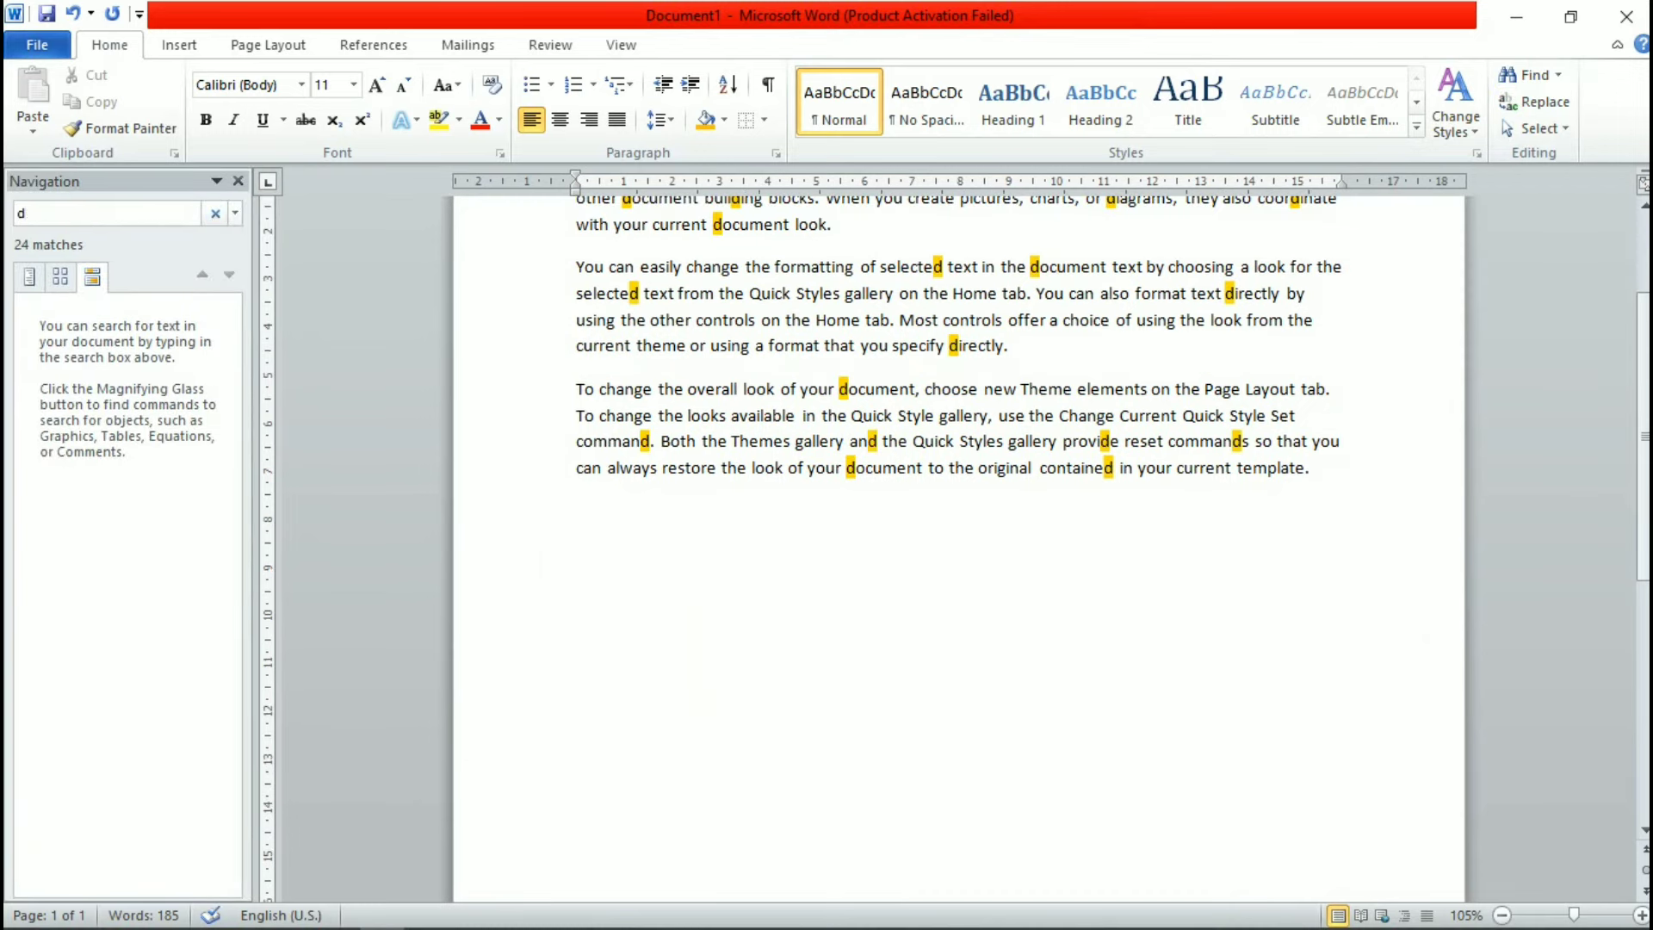
text(ocument)
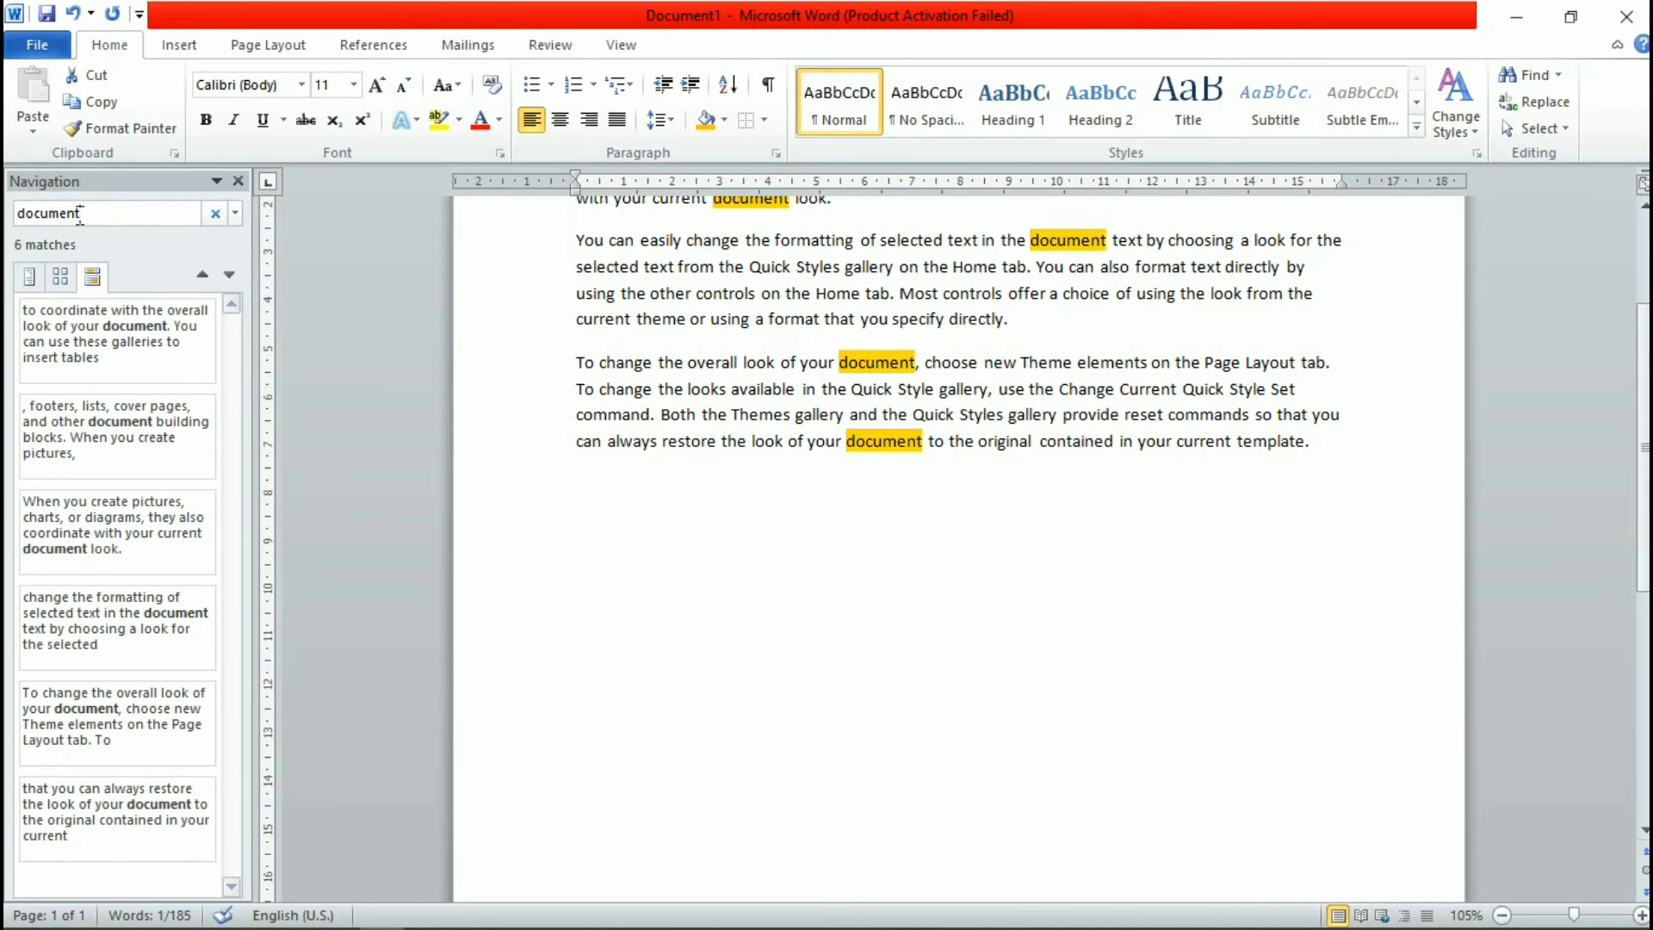
scroll(1074, 338, up, 3)
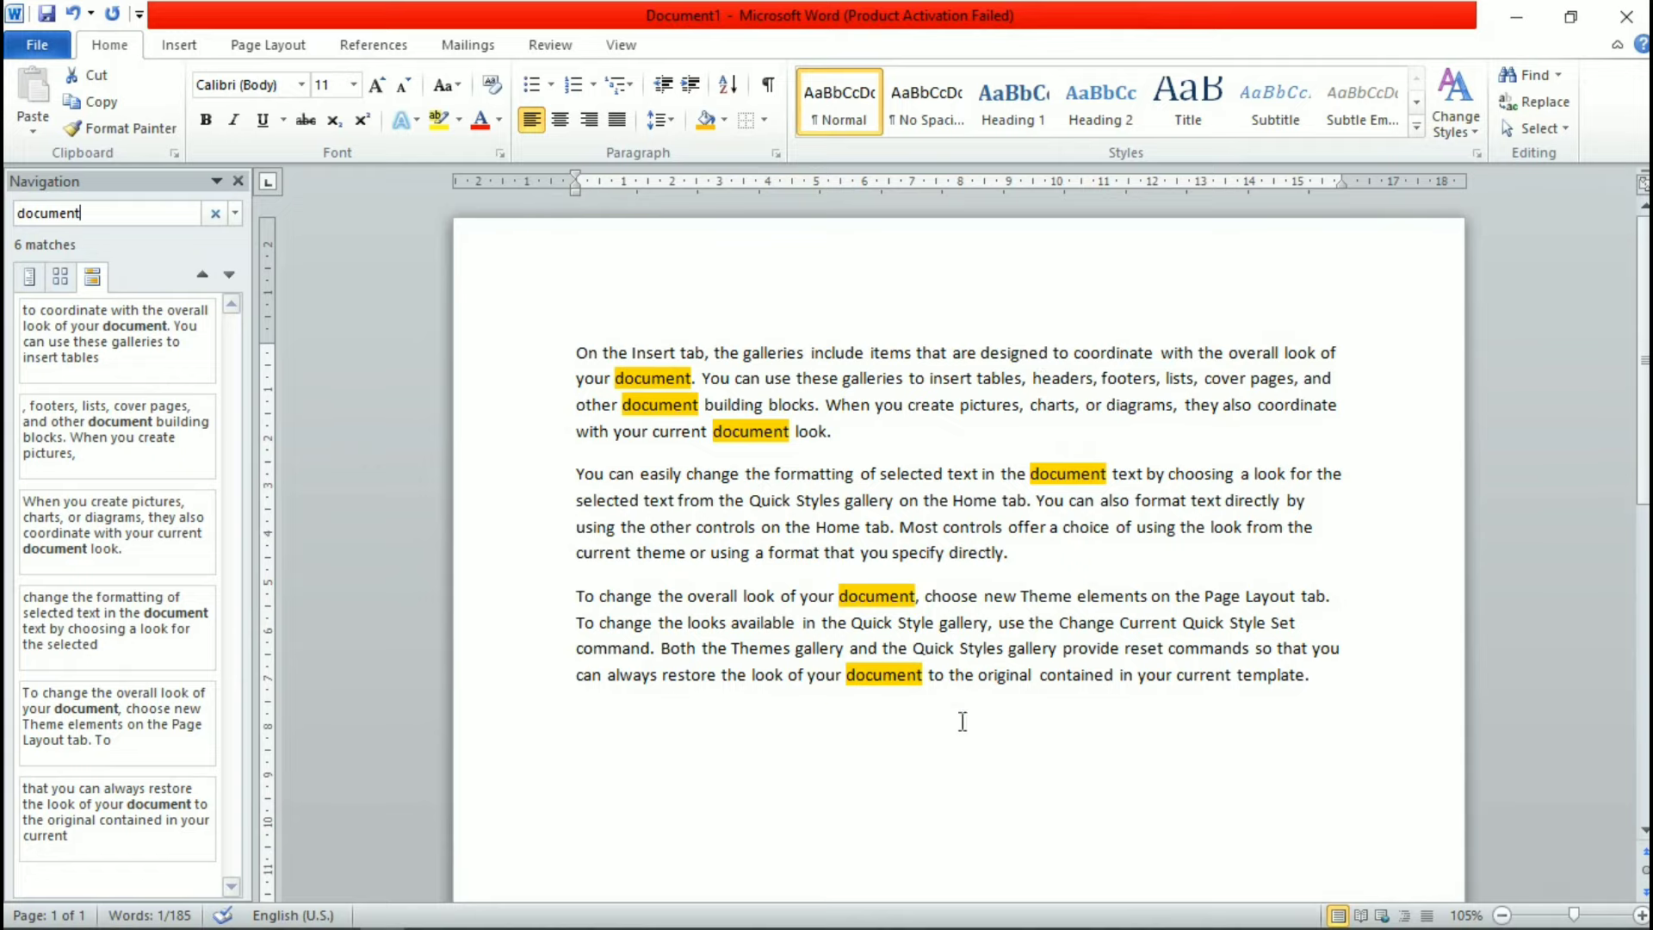
Step: Replace all six occurrences of 'document' with 'computer'
click(1527, 107)
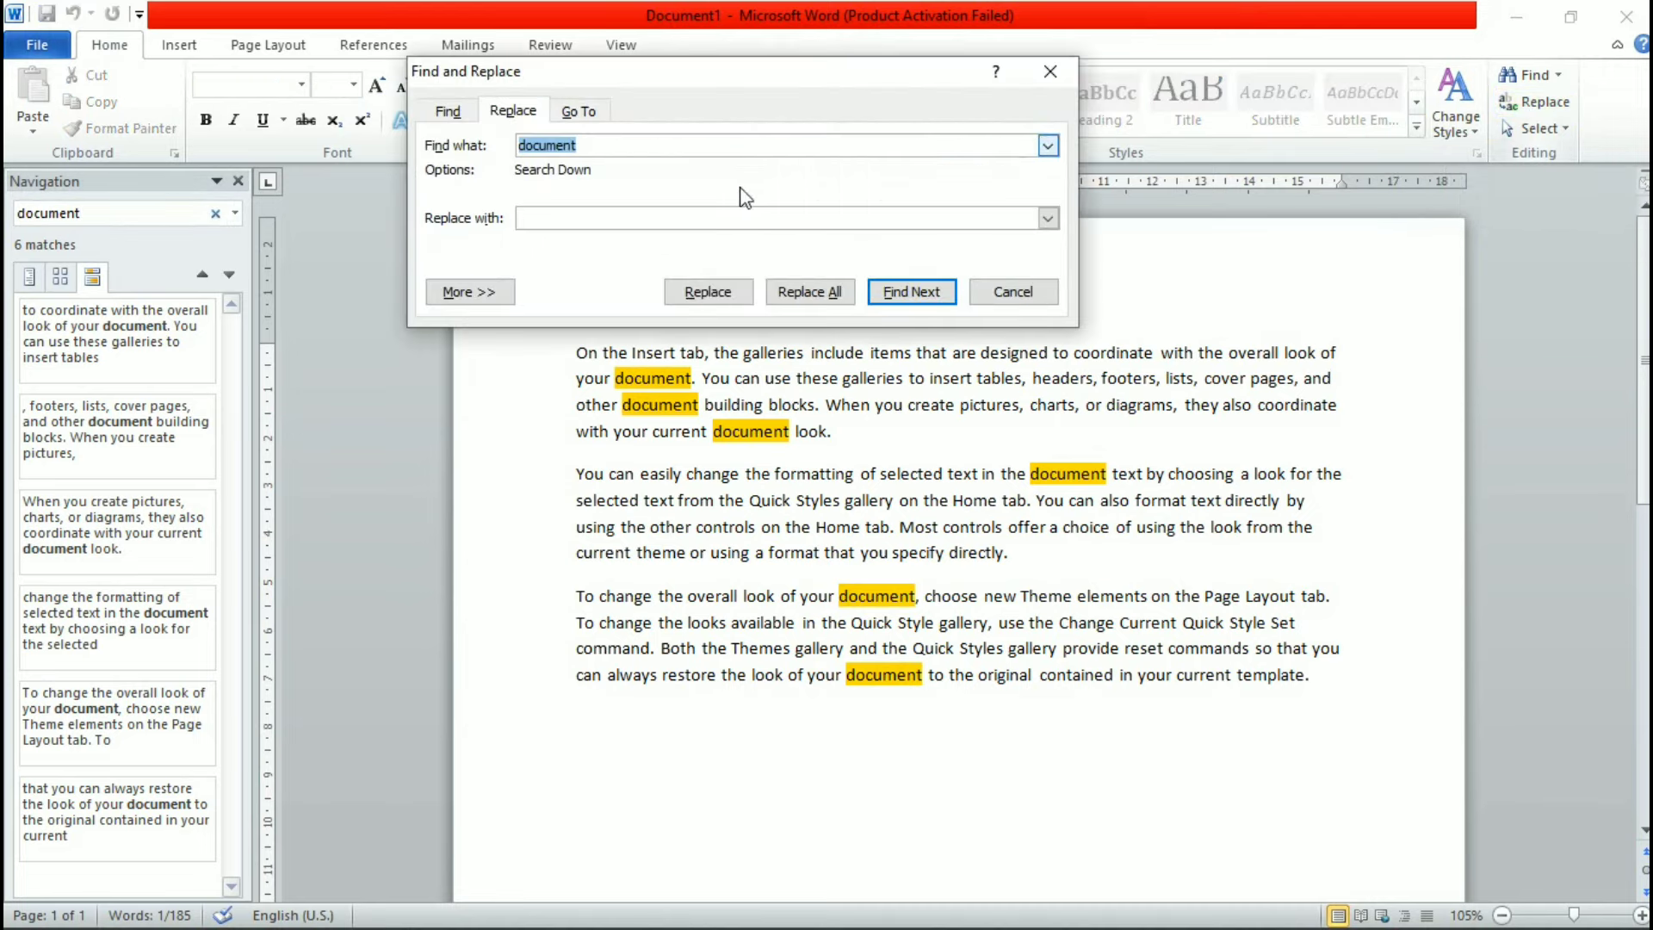
click(592, 220)
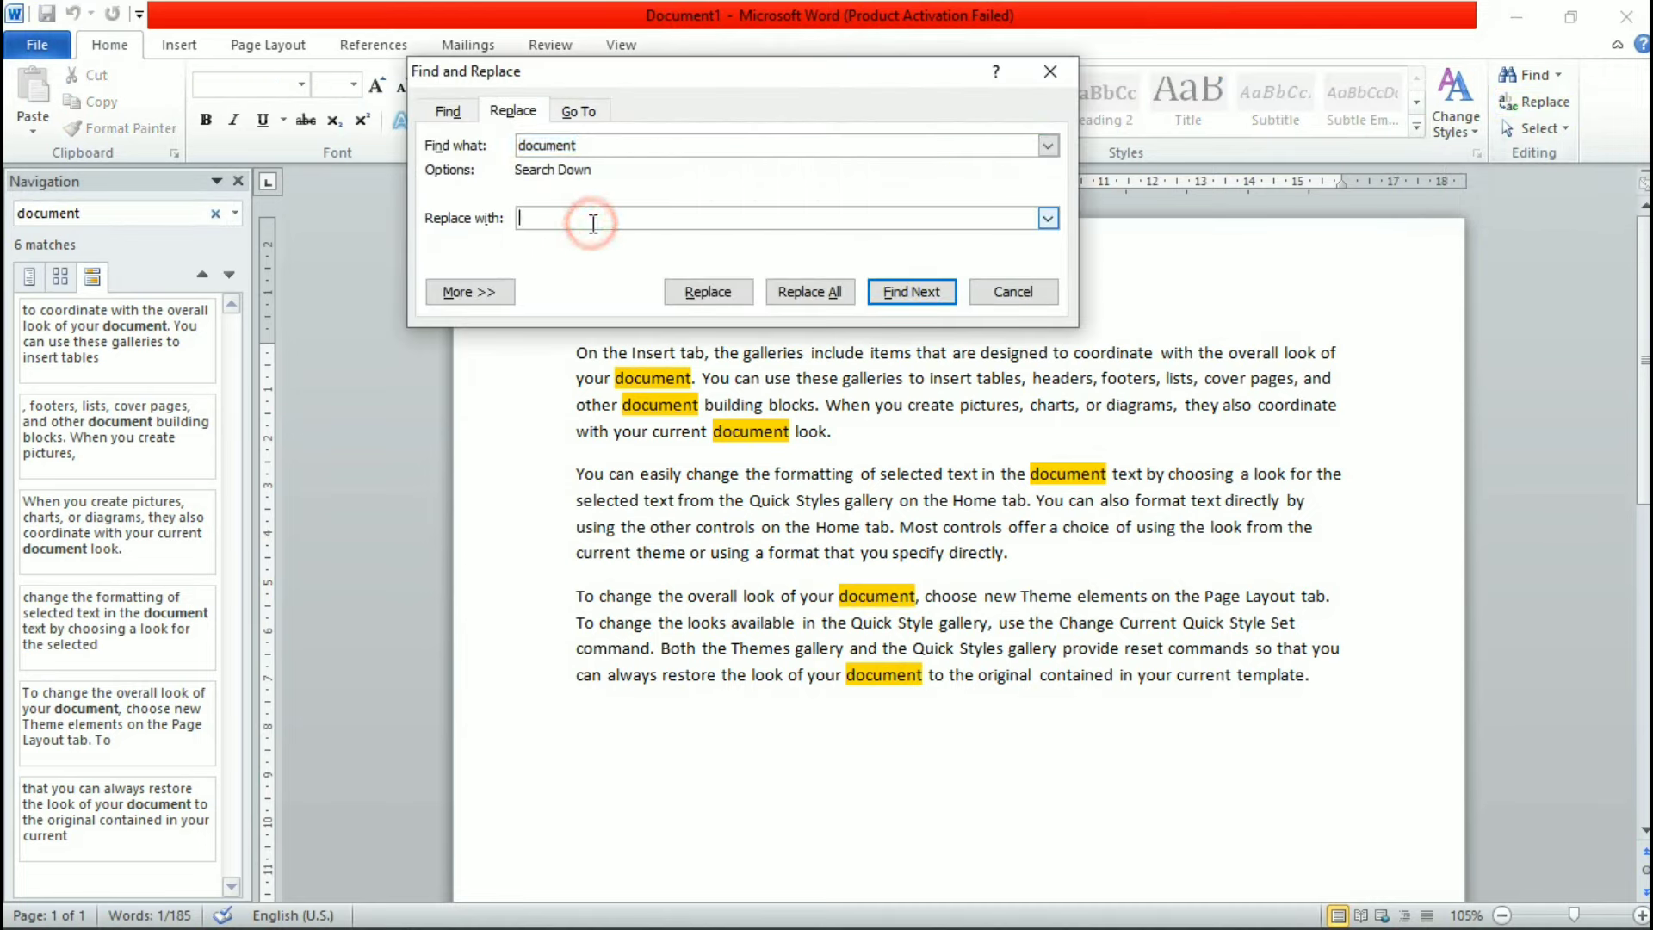
text(computer)
click(830, 293)
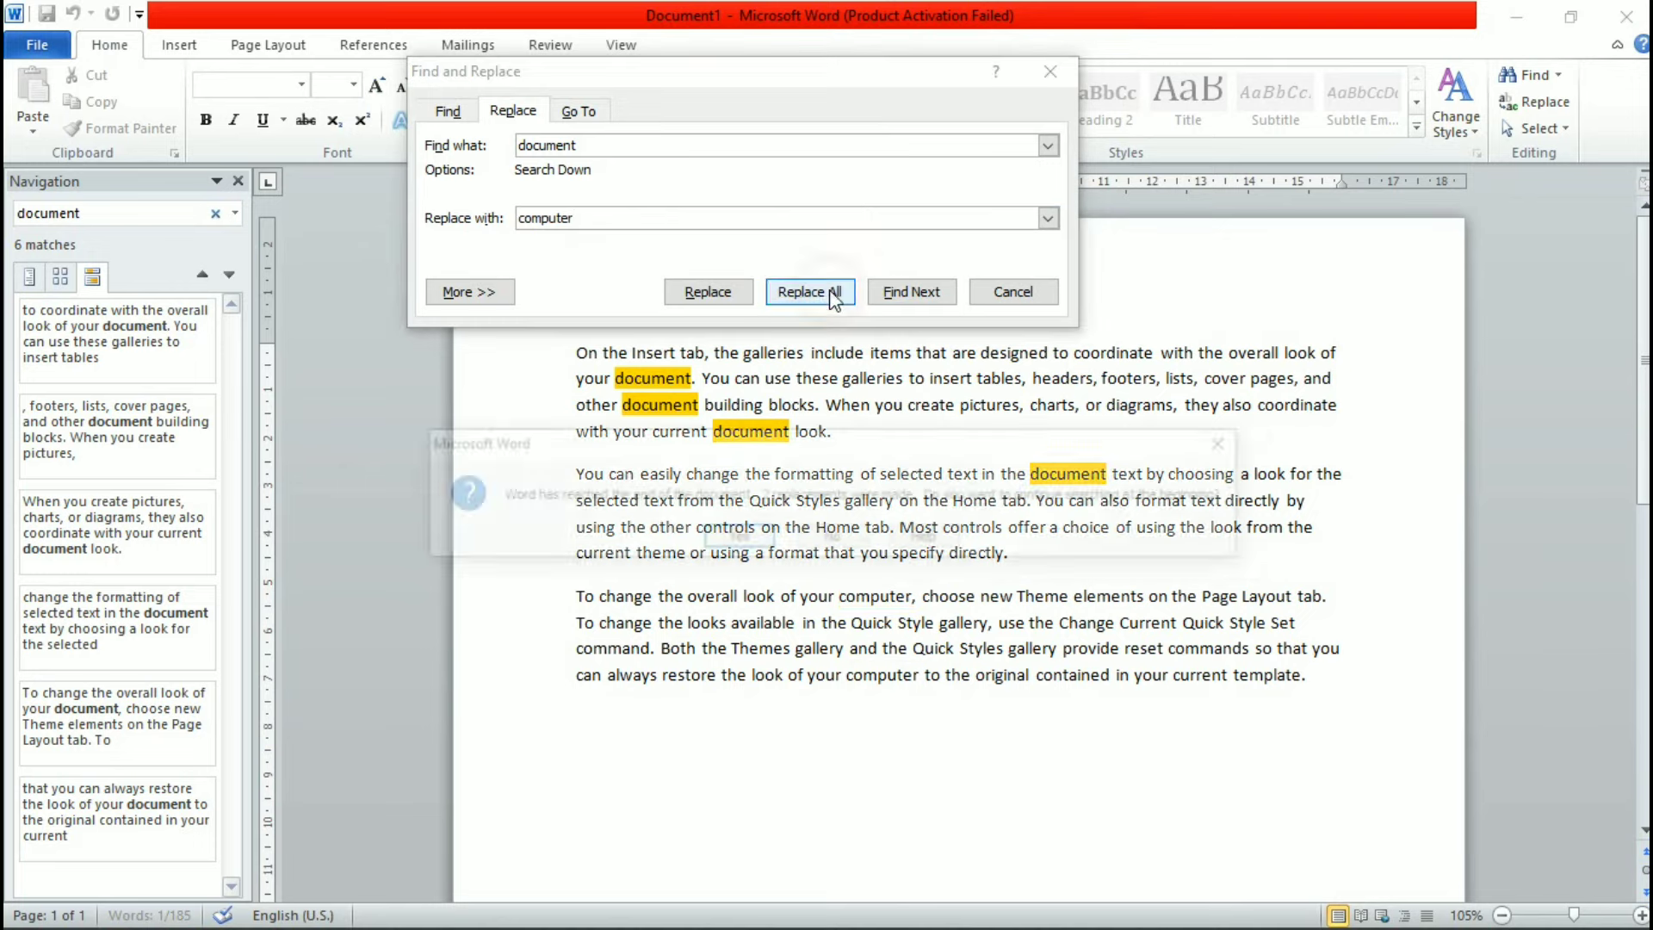
click(739, 541)
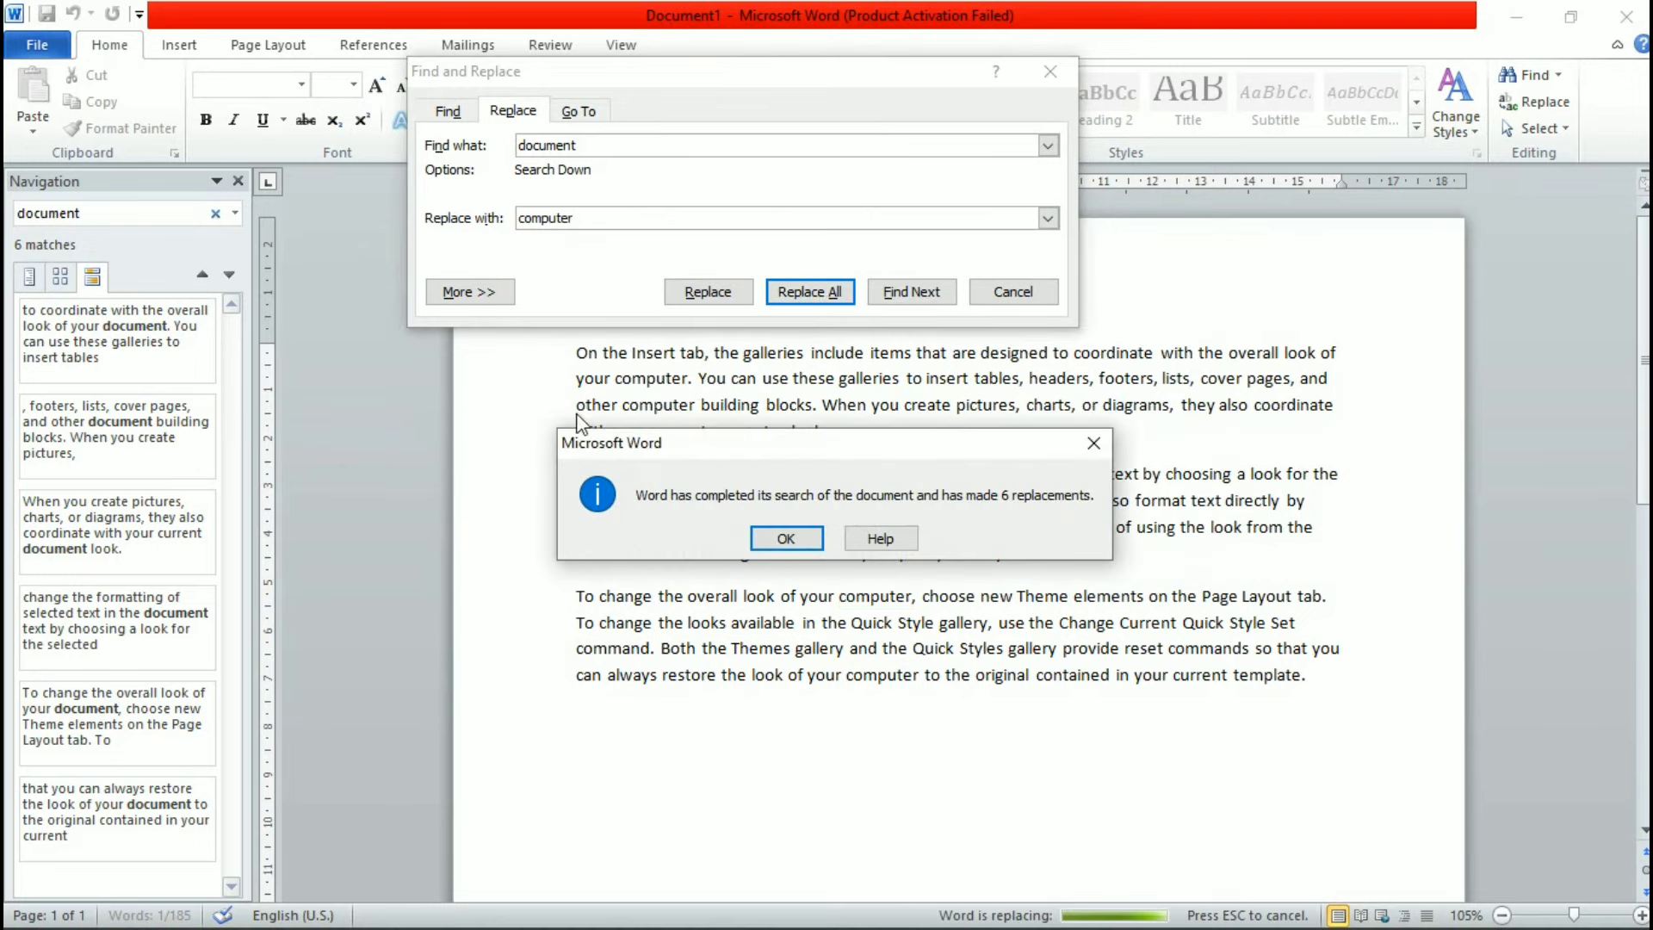
click(779, 538)
click(1053, 74)
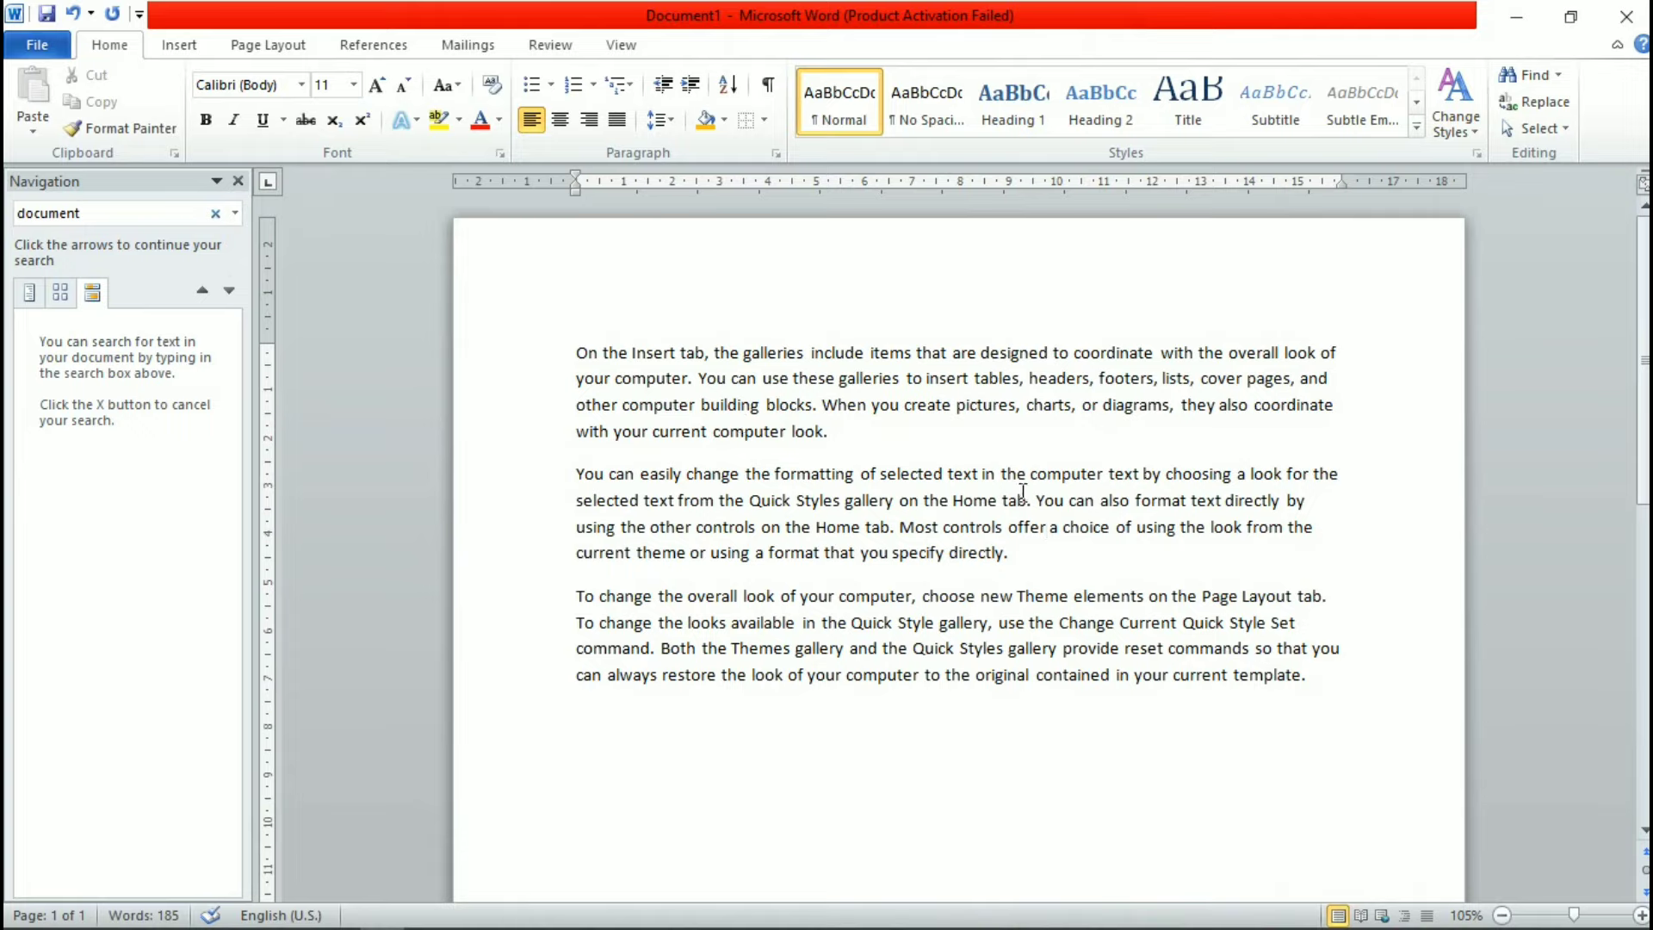
Step: Clear the old search and search the text for 'computer'
click(215, 213)
click(93, 209)
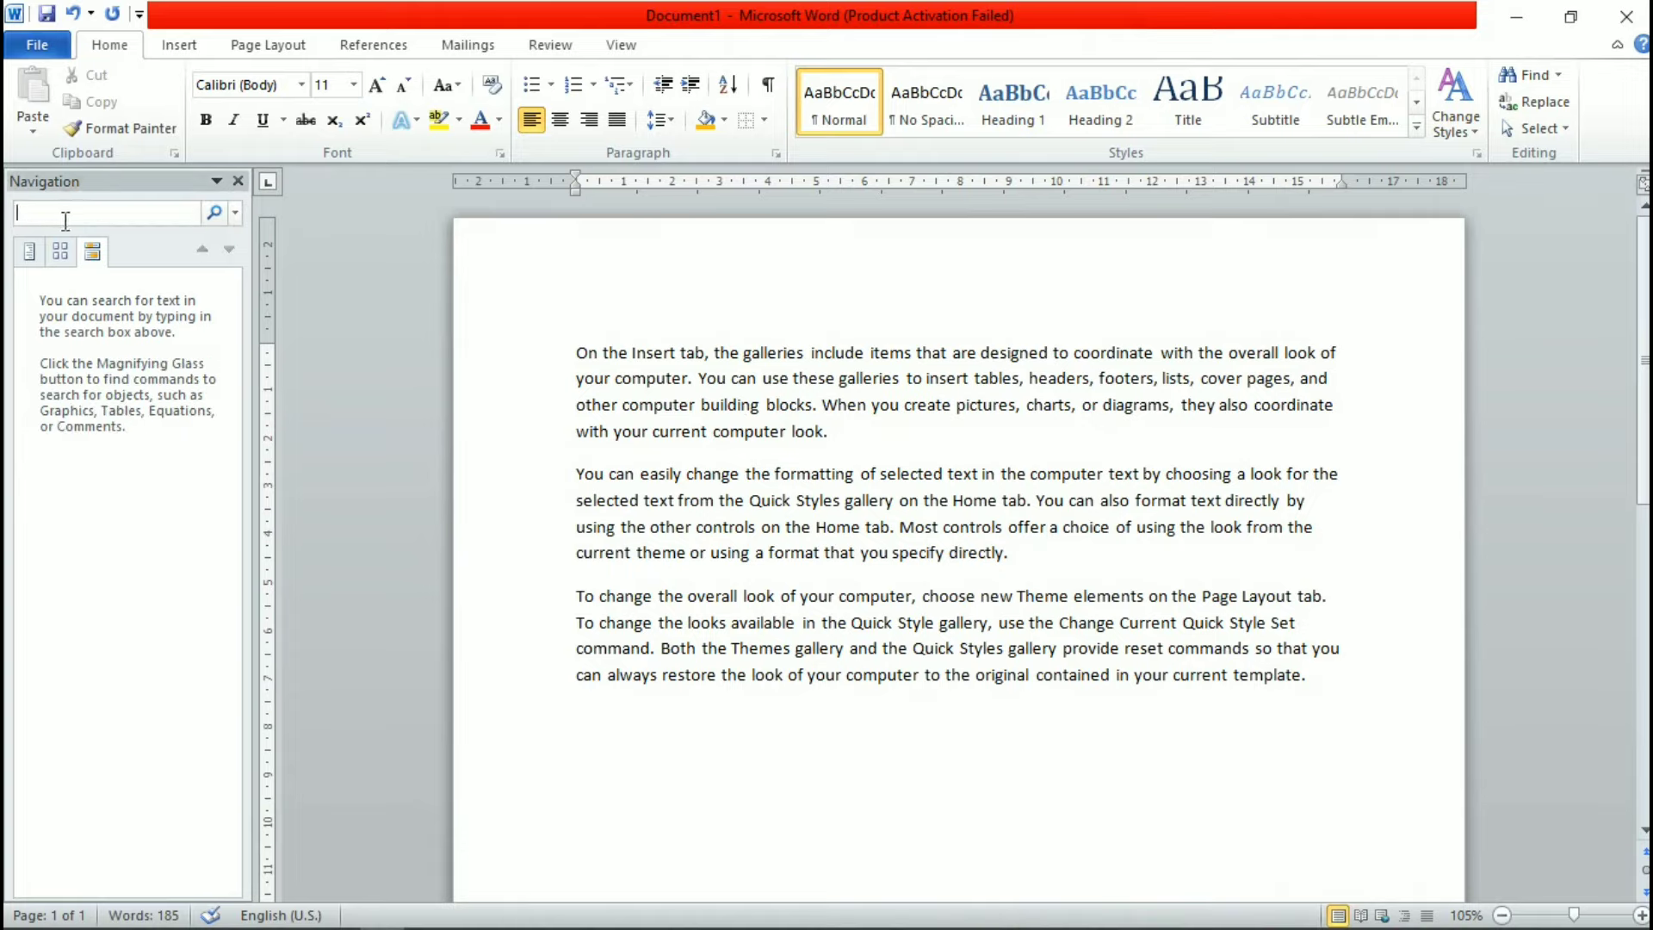
text(computer)
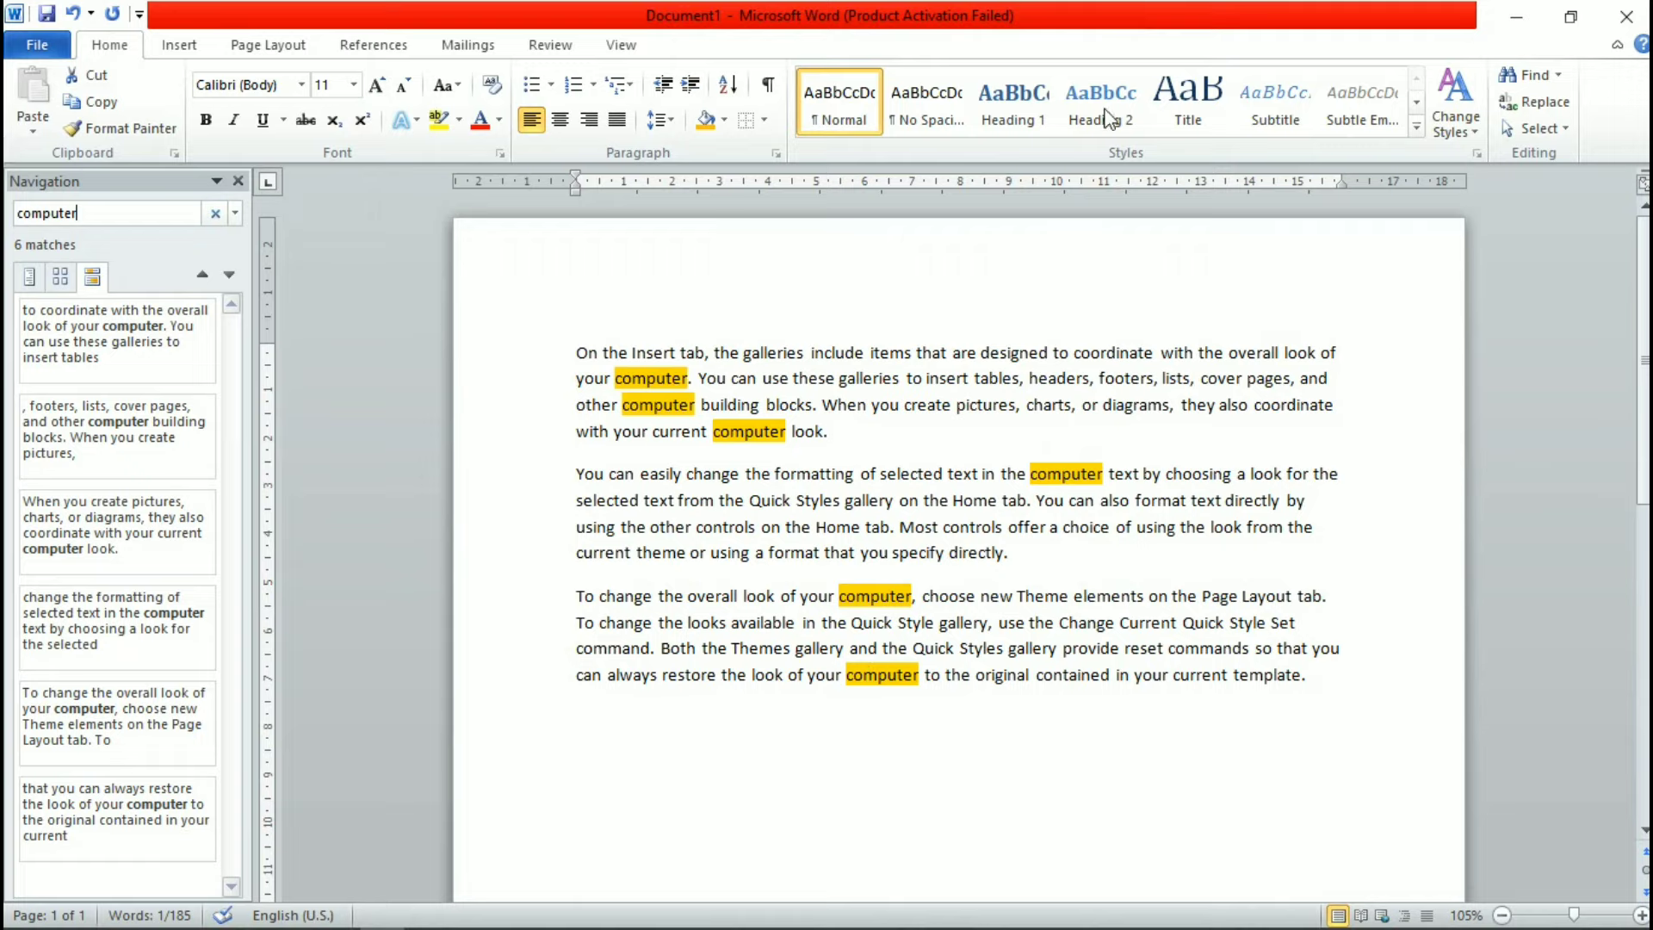
Step: Close the Navigation pane, use Select > Select All on the text, then deselect
click(1550, 128)
click(1394, 155)
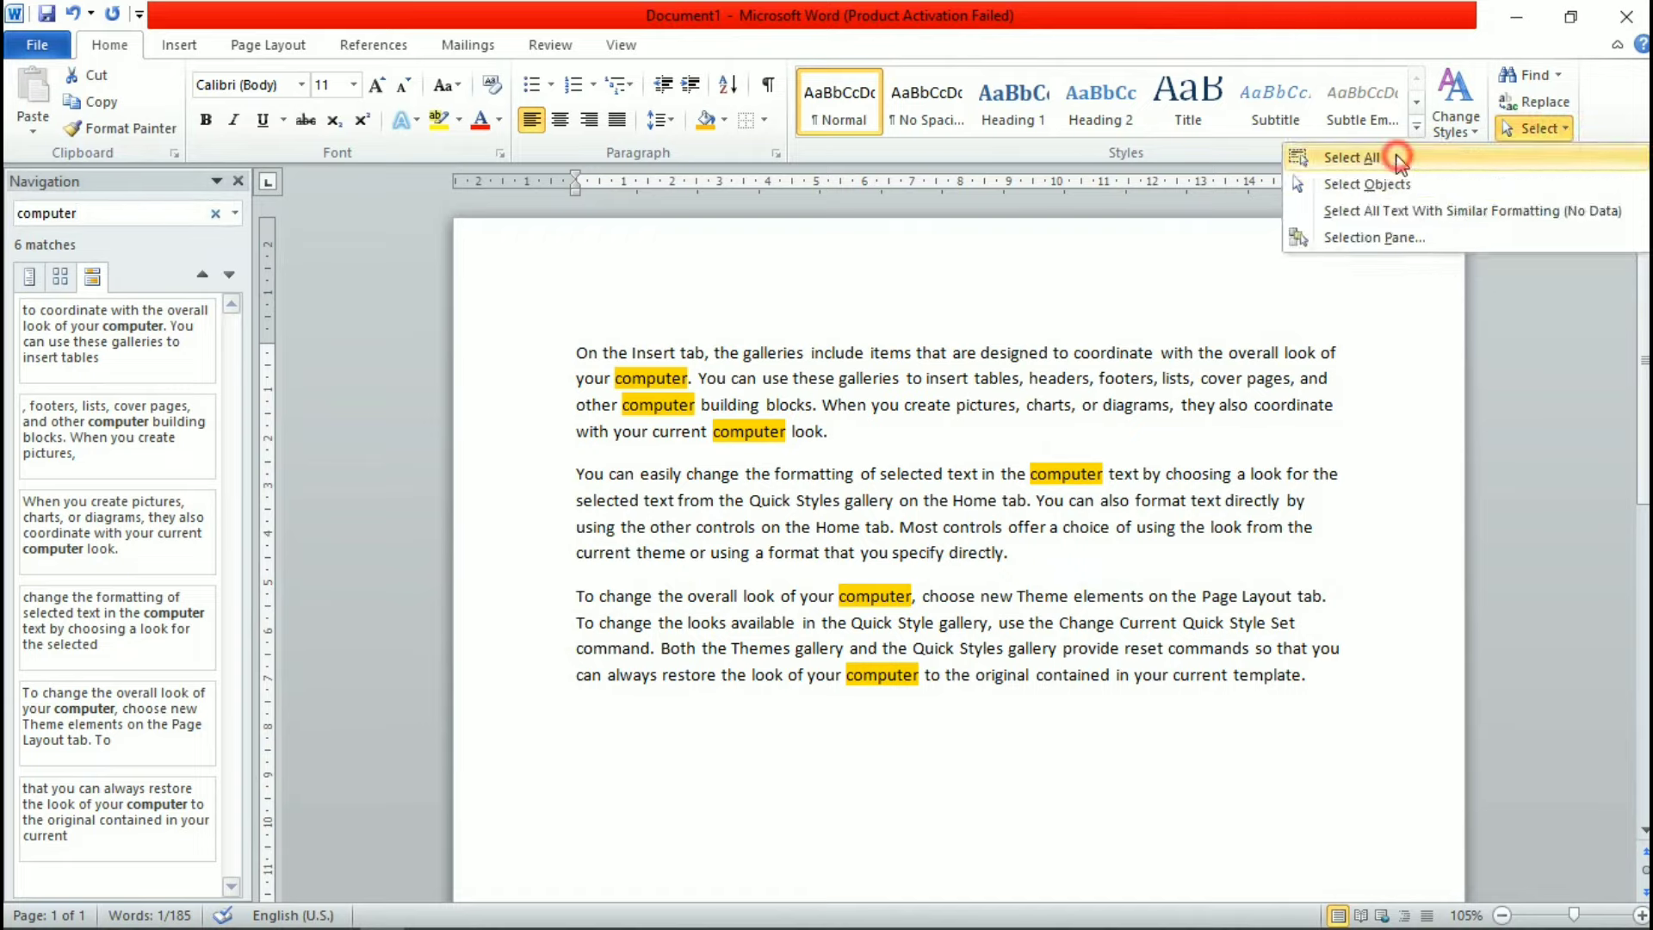
click(239, 180)
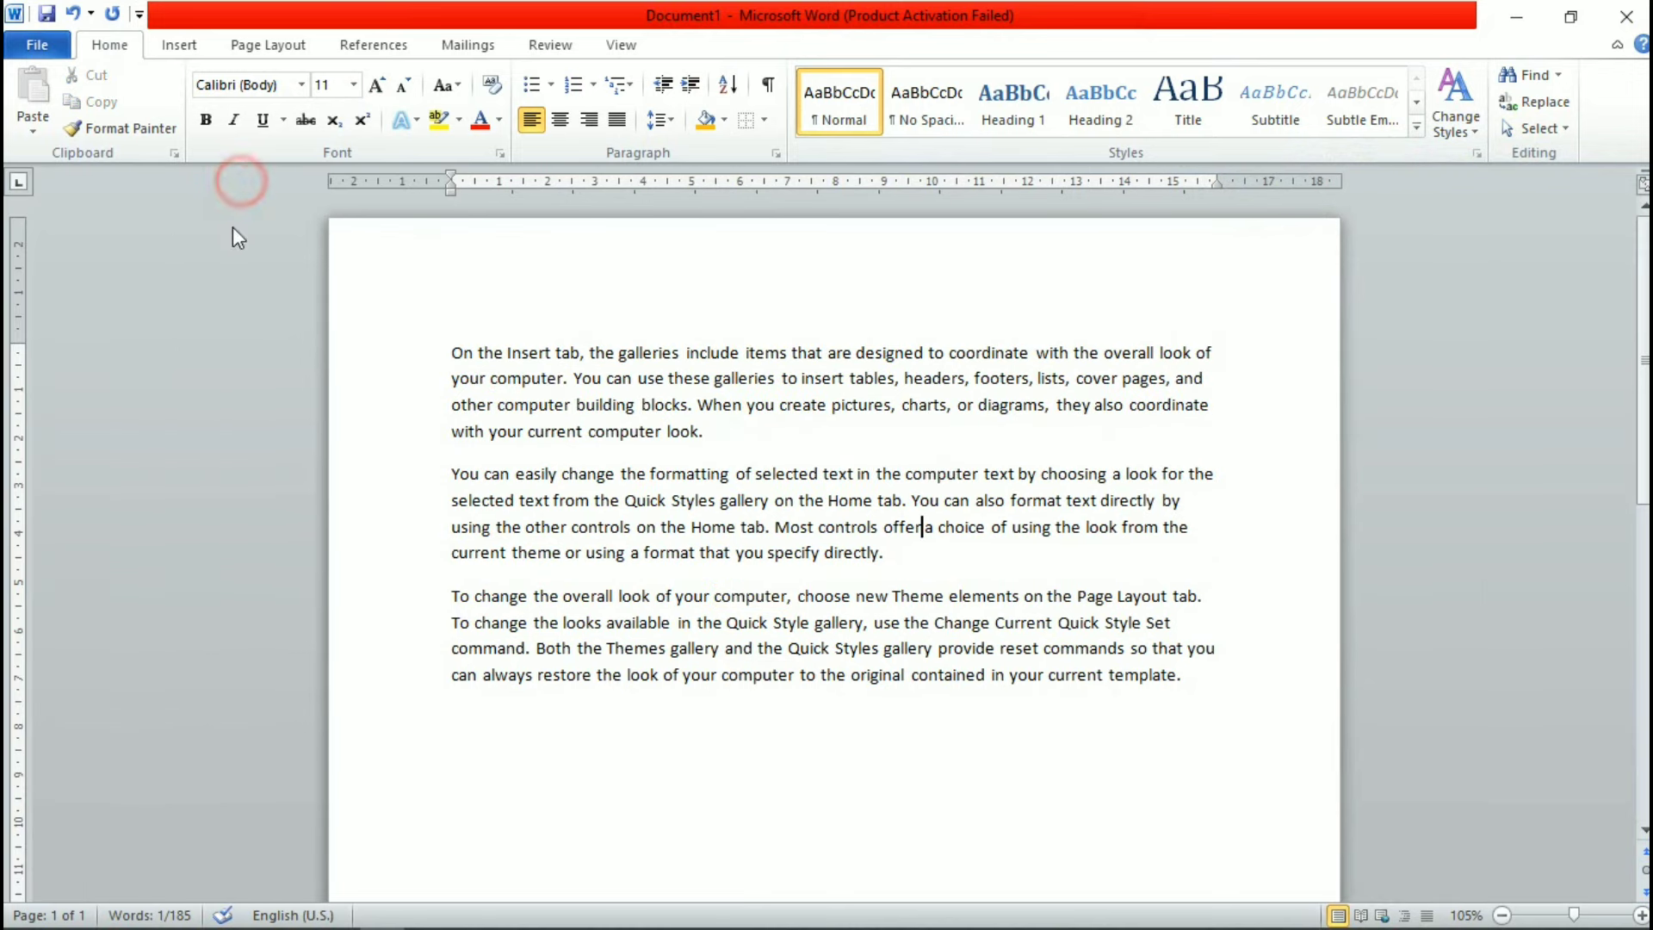
click(1538, 129)
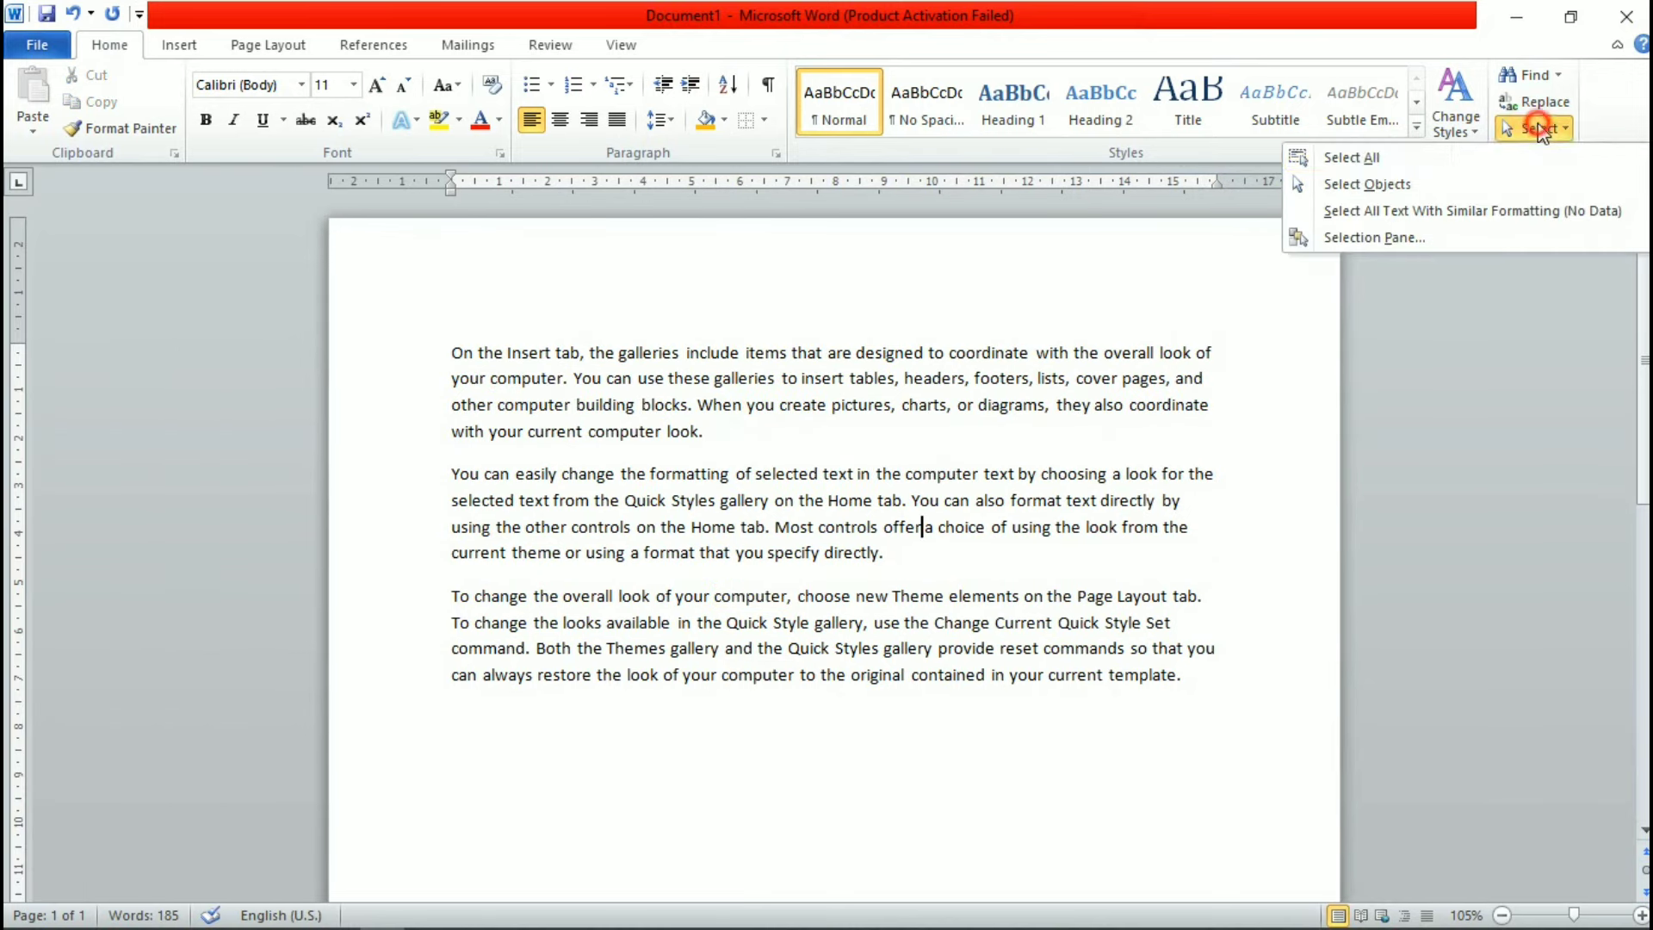
click(1362, 157)
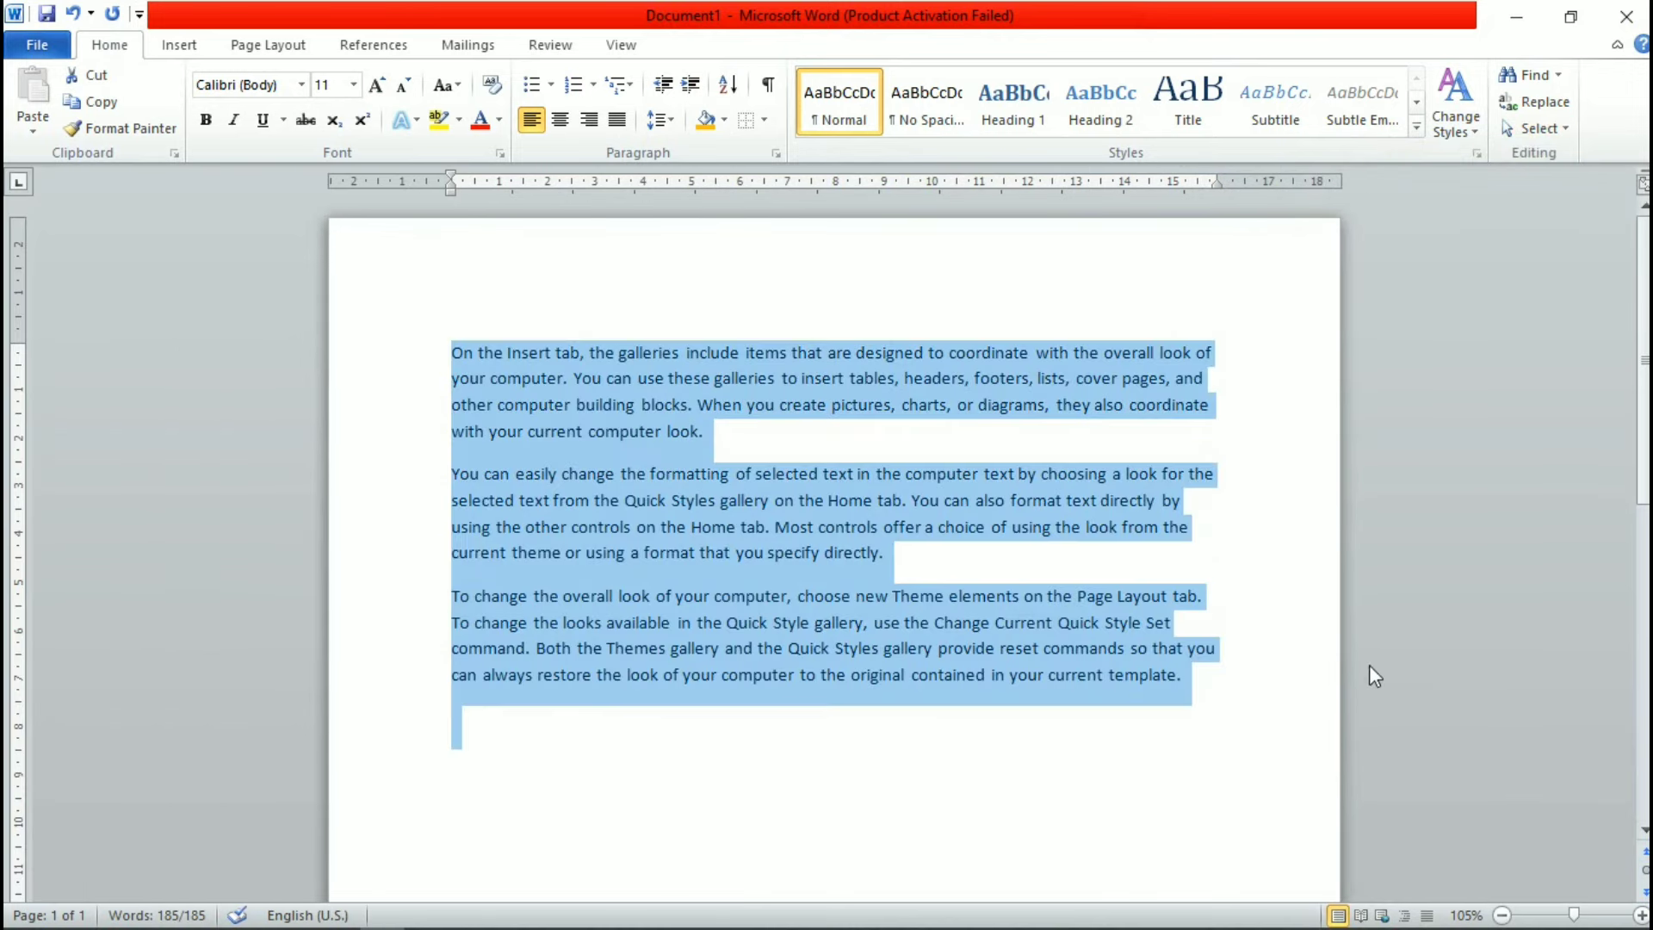
click(1202, 685)
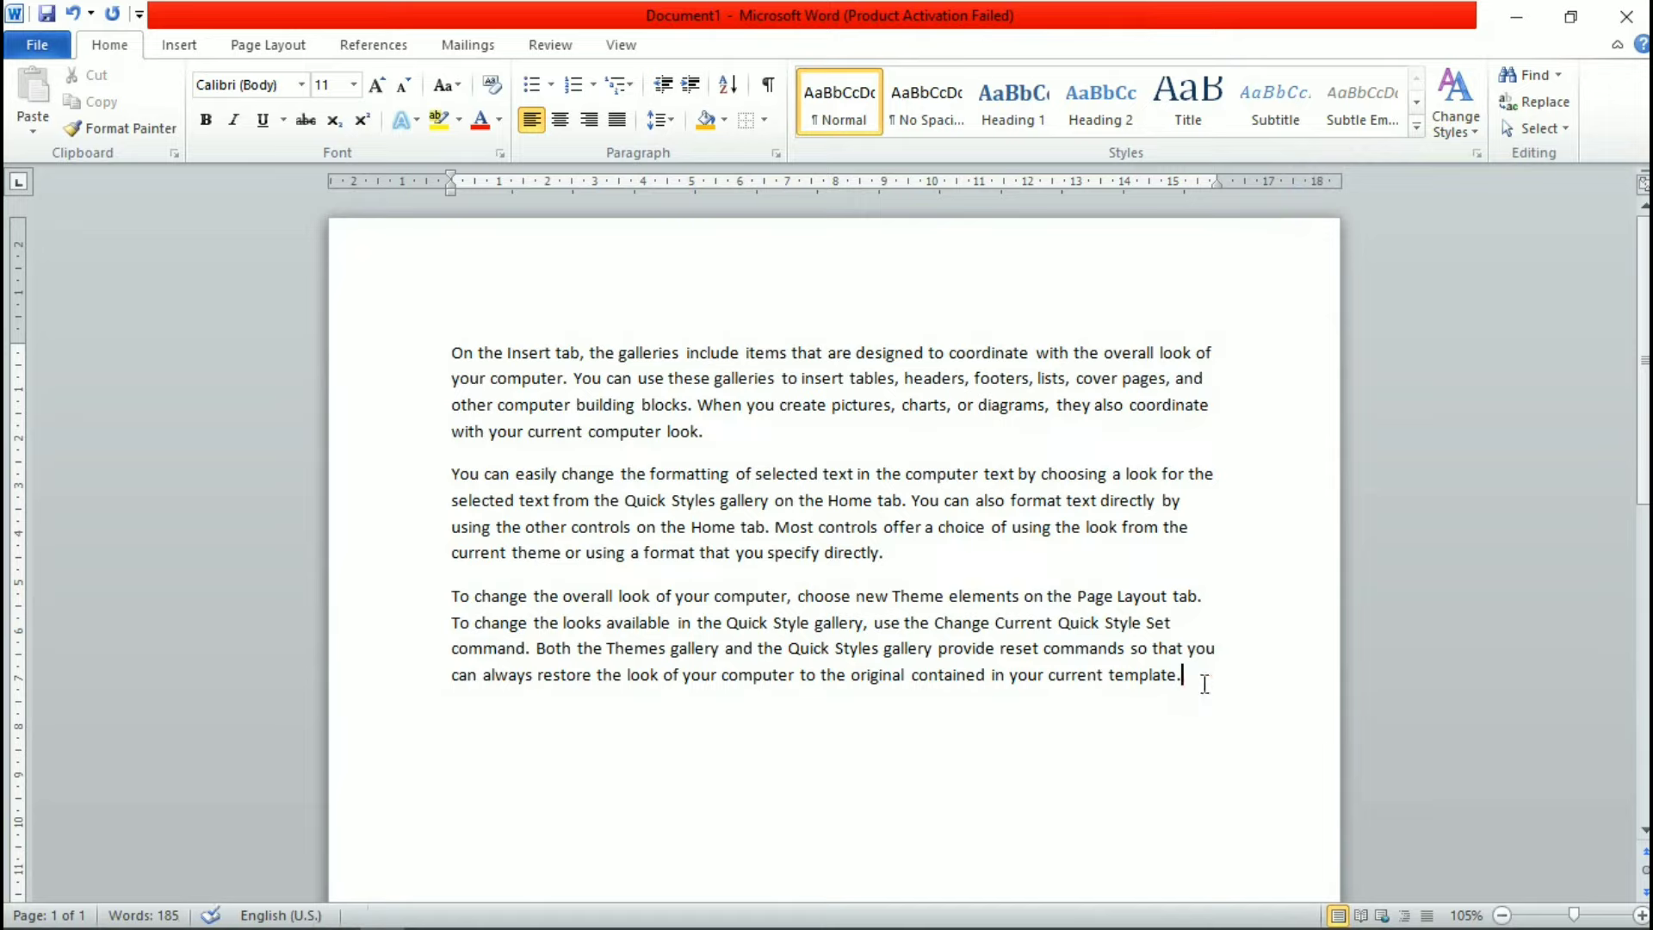